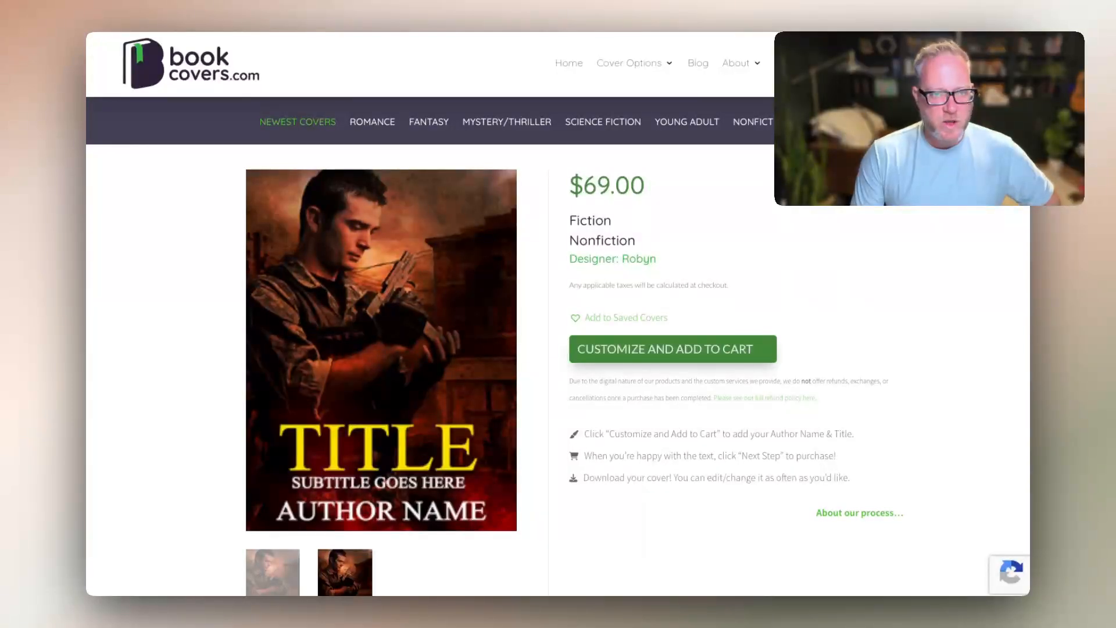
- Examine the soldier cover's product page, including its preview, price, purchase instructions and tags
scroll(558, 314, down, 1)
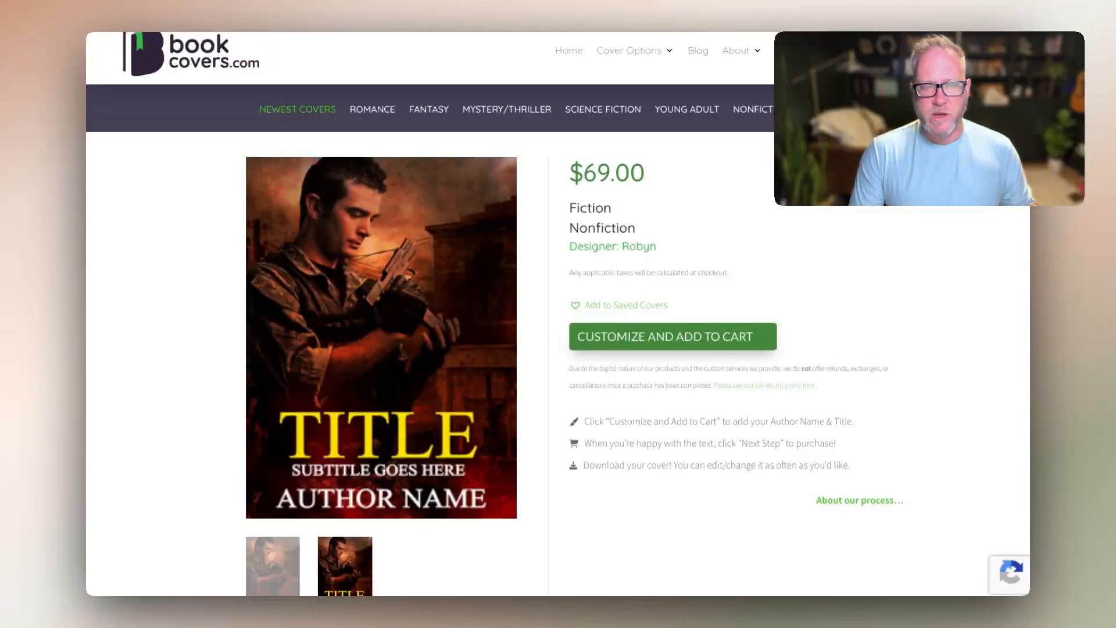
scroll(430, 314, down, 5)
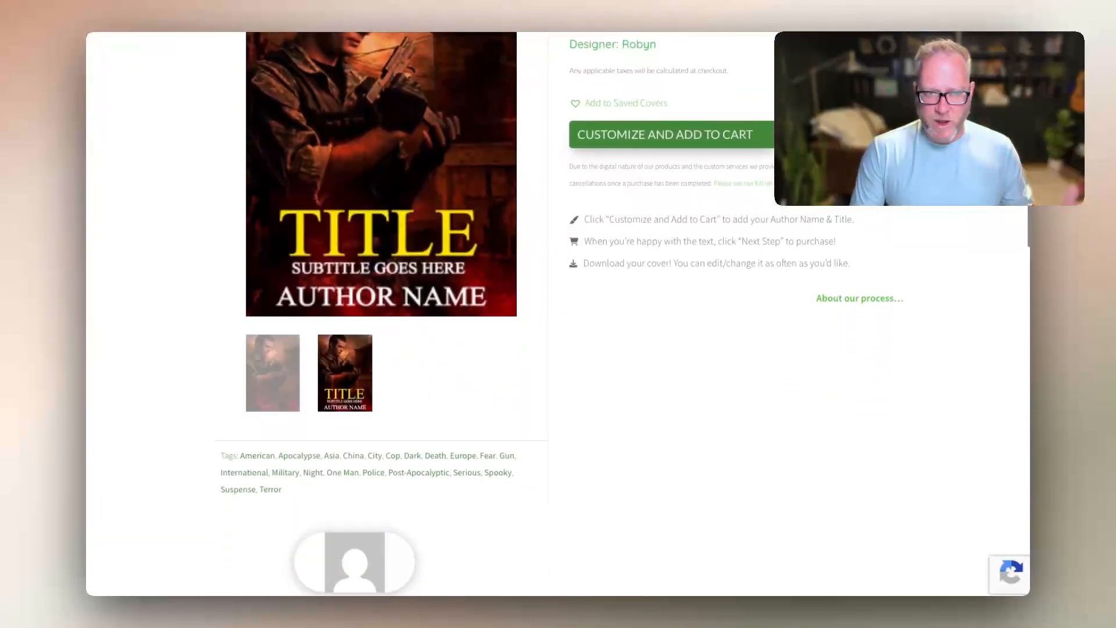
scroll(430, 314, down, 3)
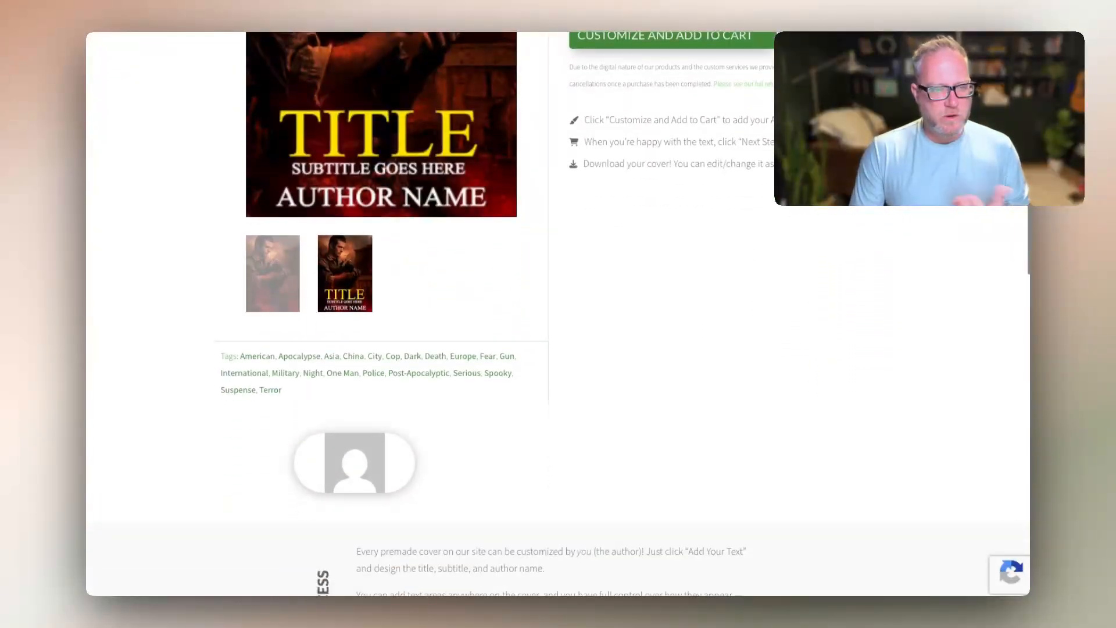
scroll(430, 314, up, 8)
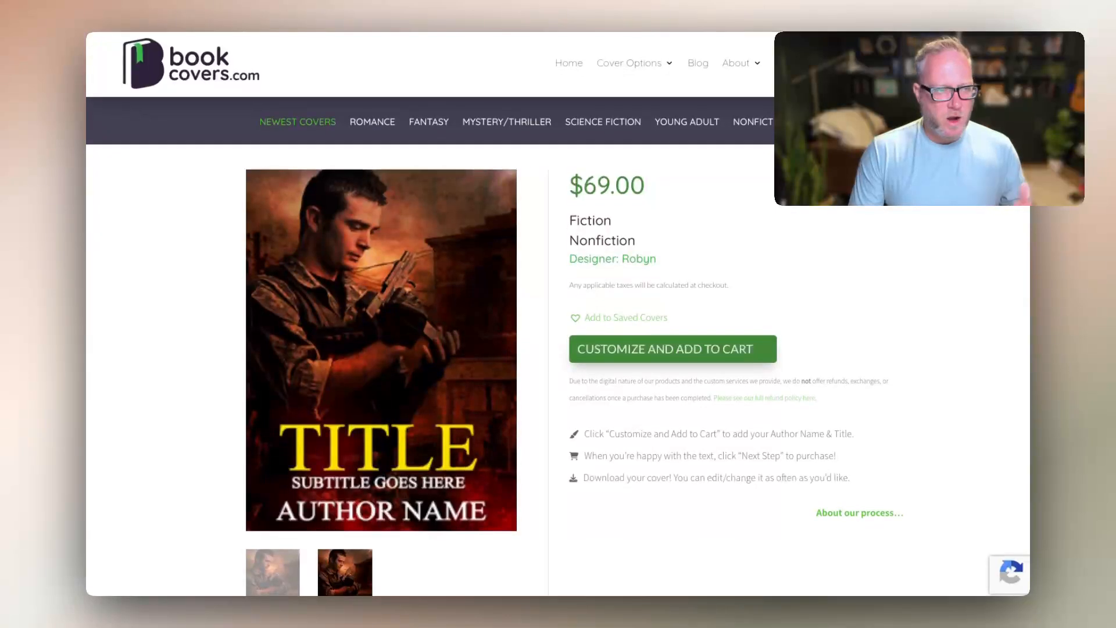
scroll(430, 314, down, 3)
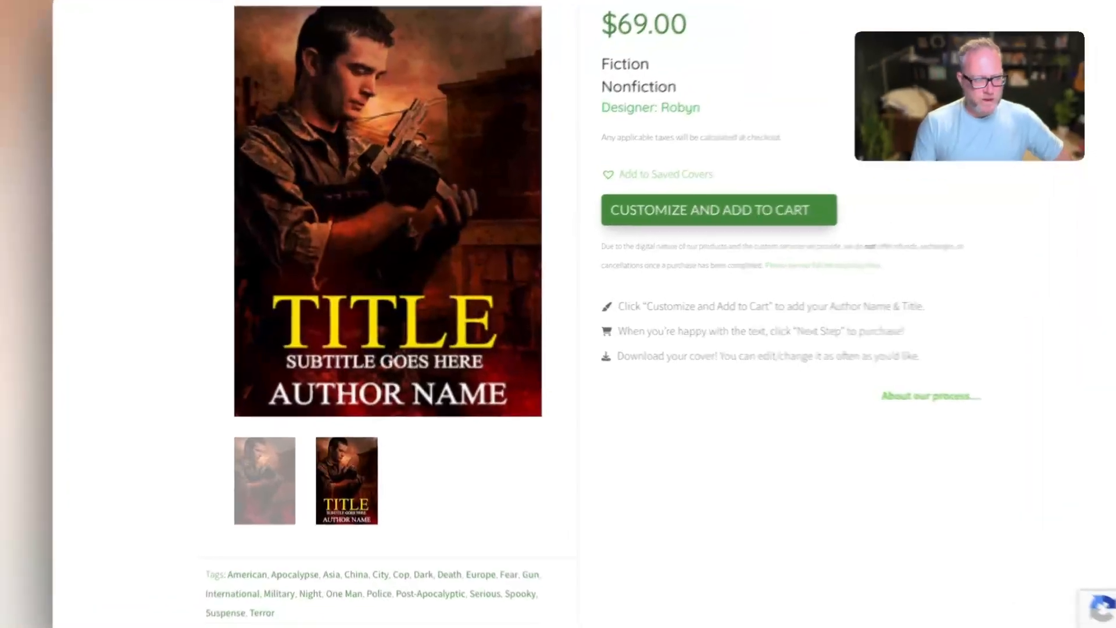
- Compare the watermarked cover preview without text against the preview with sample title, subtitle and author name
click(272, 459)
scroll(273, 459, up, 2)
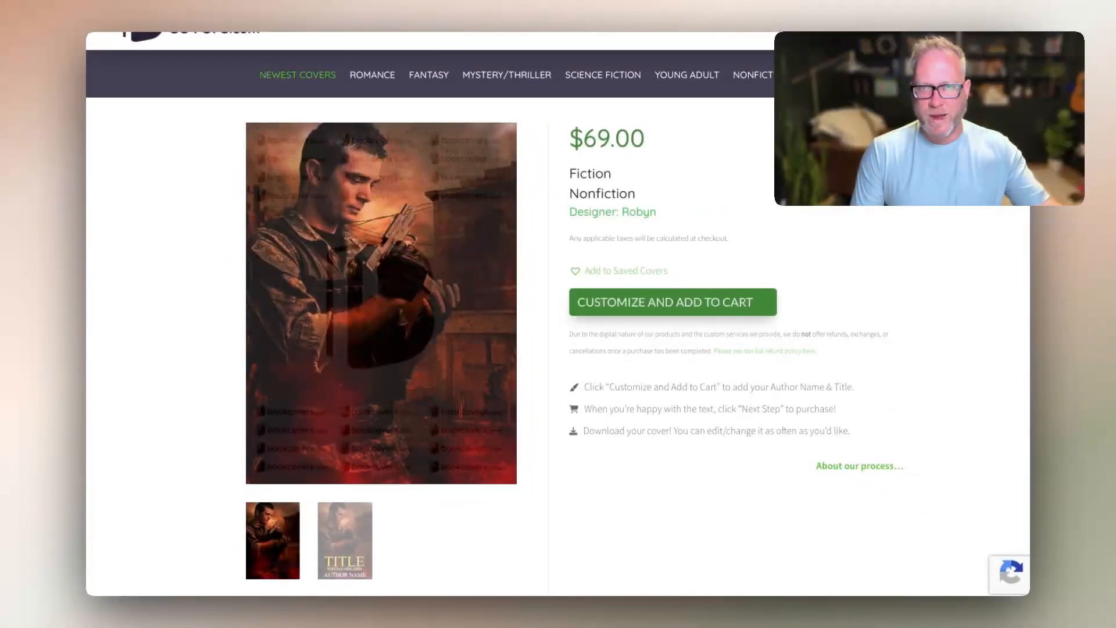
scroll(558, 314, down, 1)
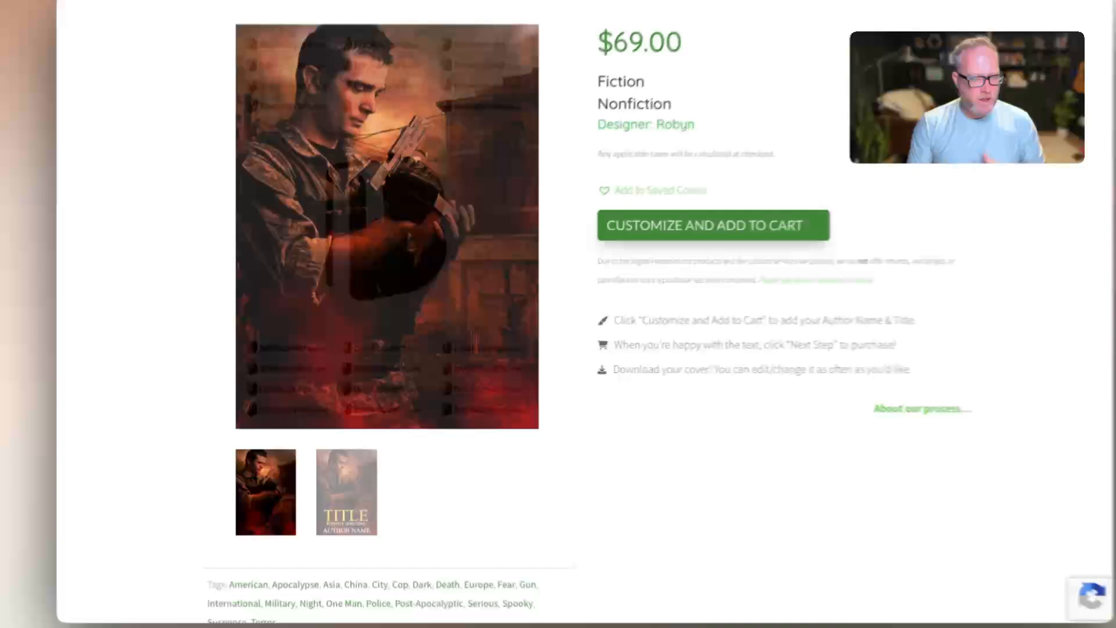
click(345, 479)
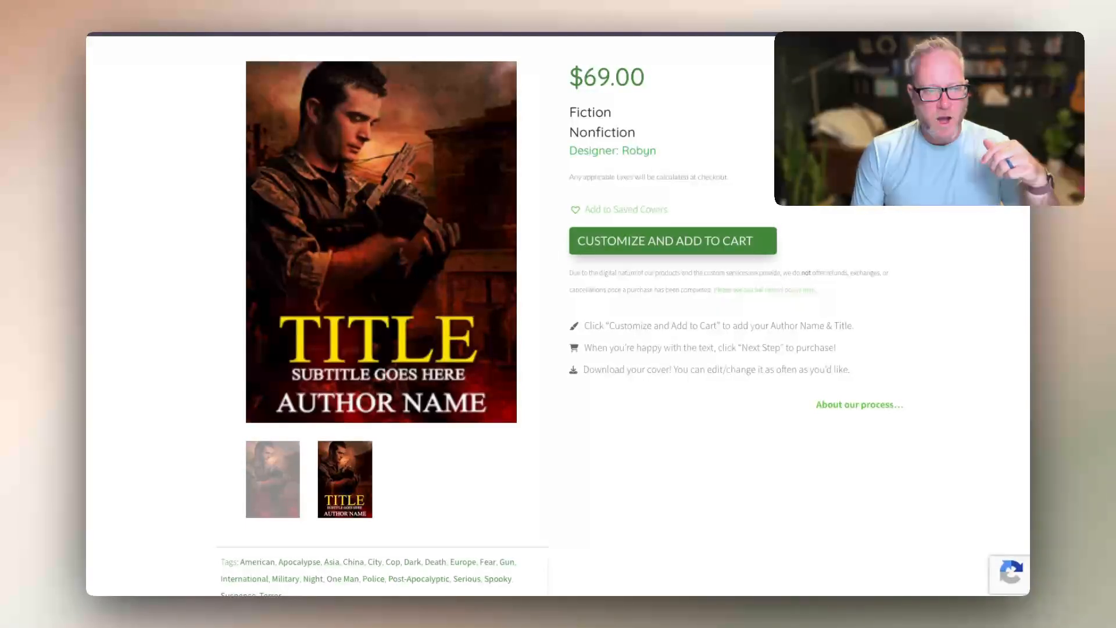
click(272, 479)
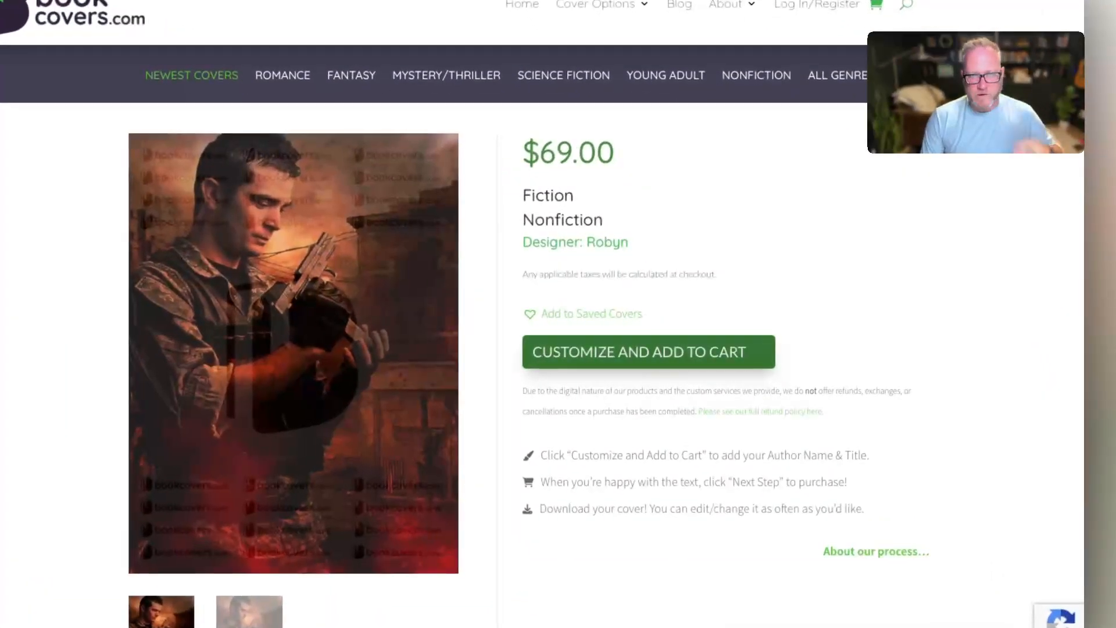
- Open the cover for customization and delete the default Author Name and Book Title texts
click(649, 352)
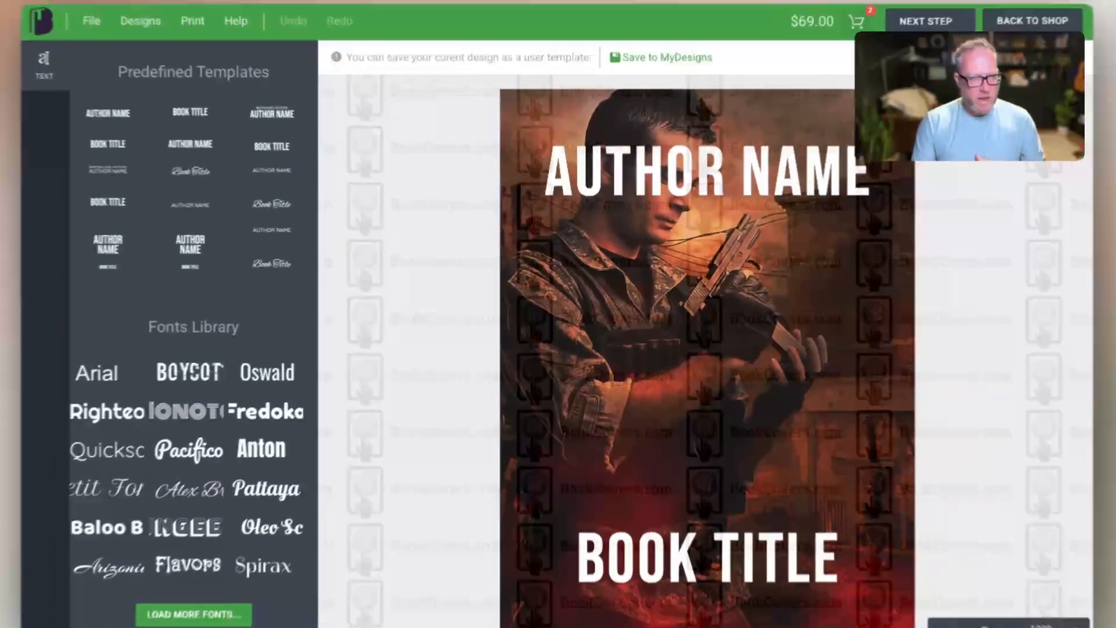
click(689, 179)
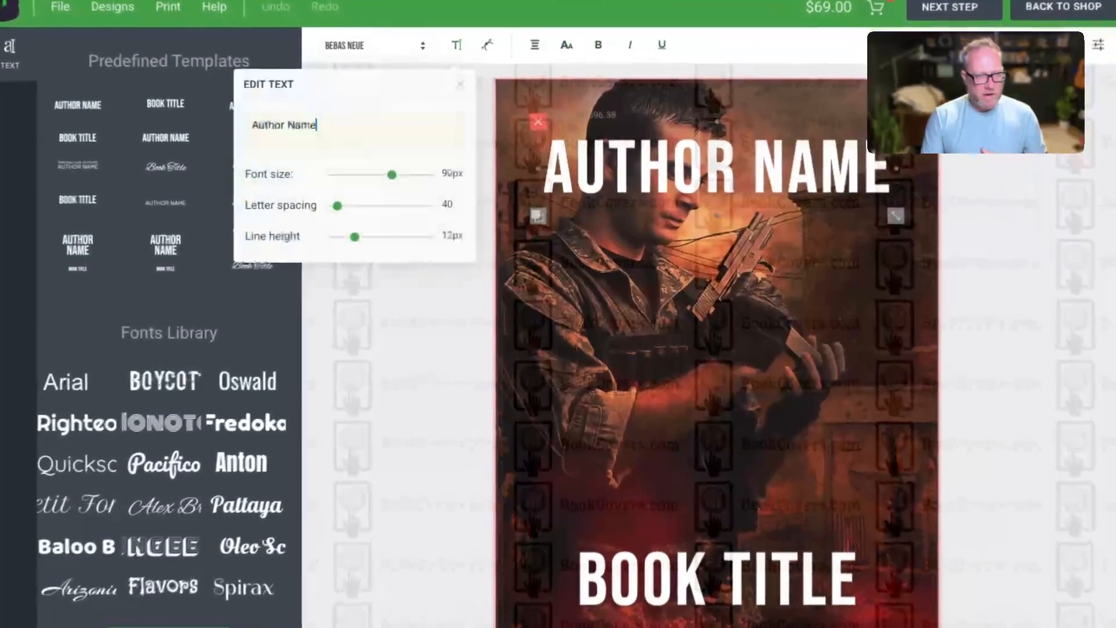
key(Delete)
click(734, 517)
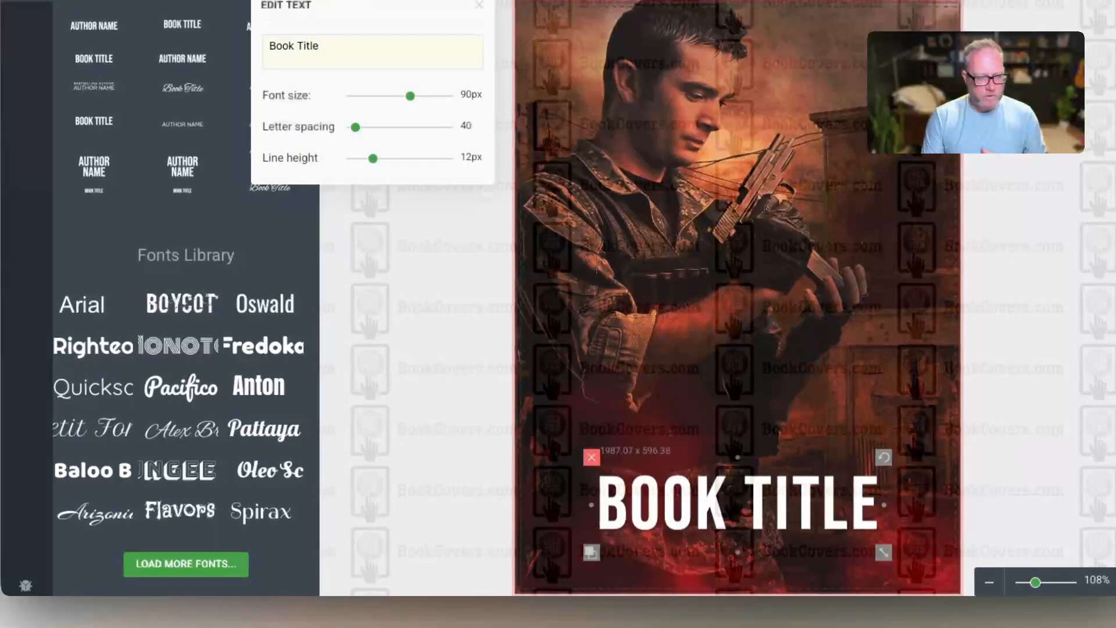
key(Delete)
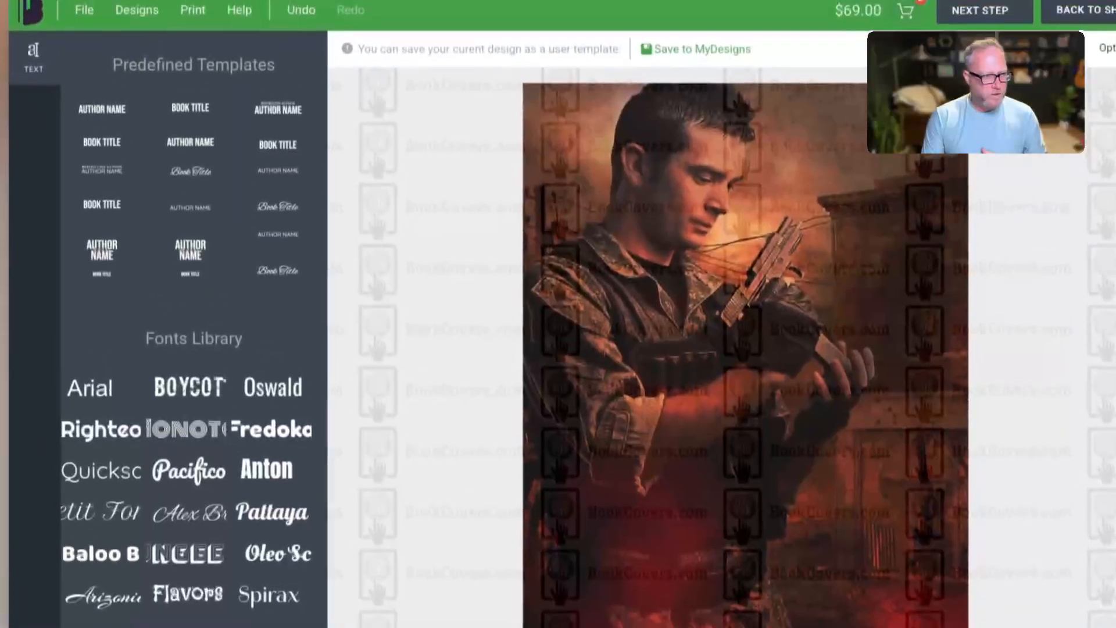
- Add the predefined template with a script Book Title above Author Name and move the title to the middle of the cover
click(190, 189)
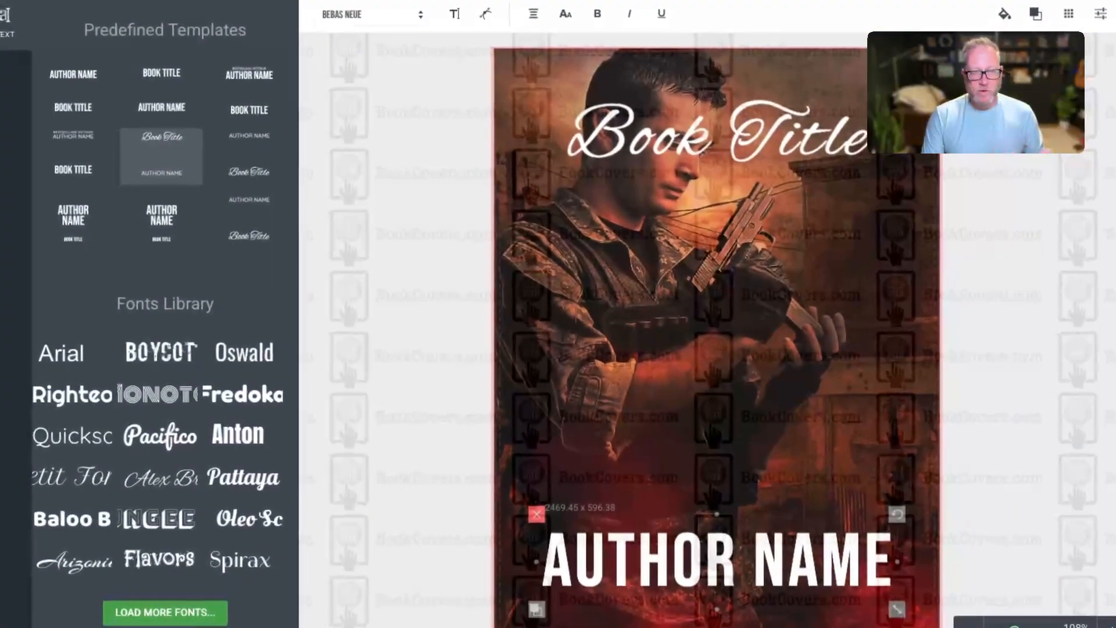
click(407, 174)
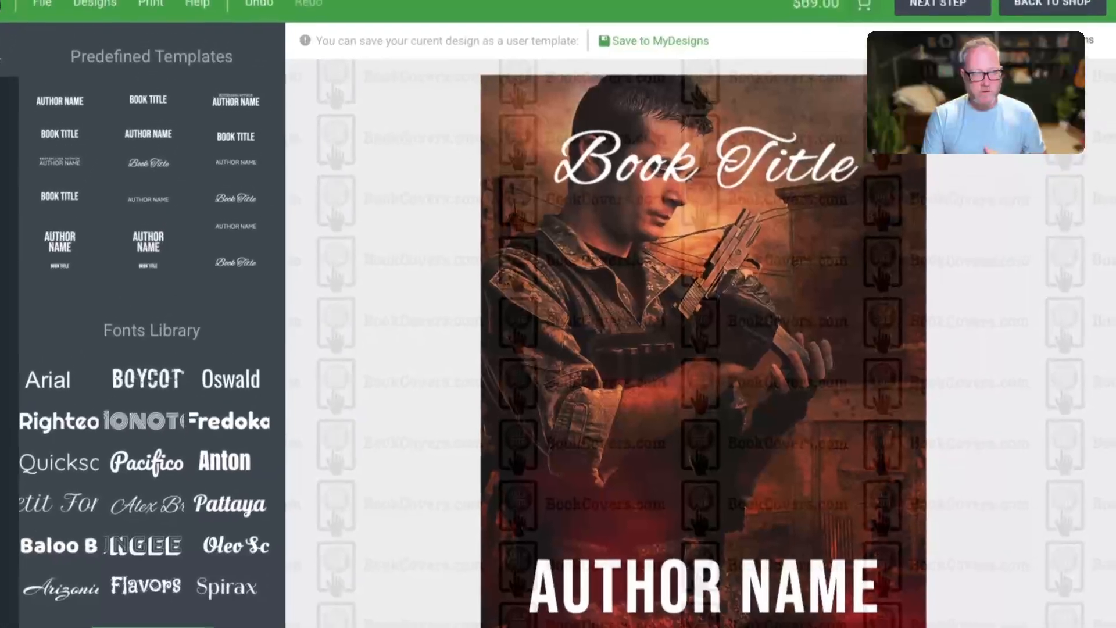
click(716, 132)
drag(701, 166, 704, 311)
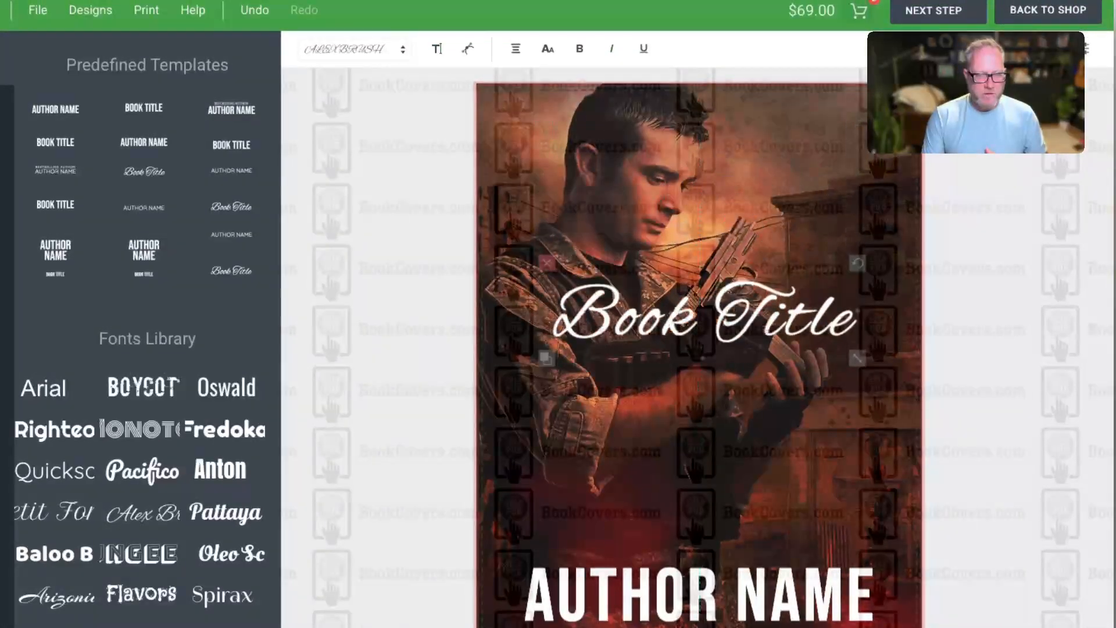
drag(702, 351, 702, 381)
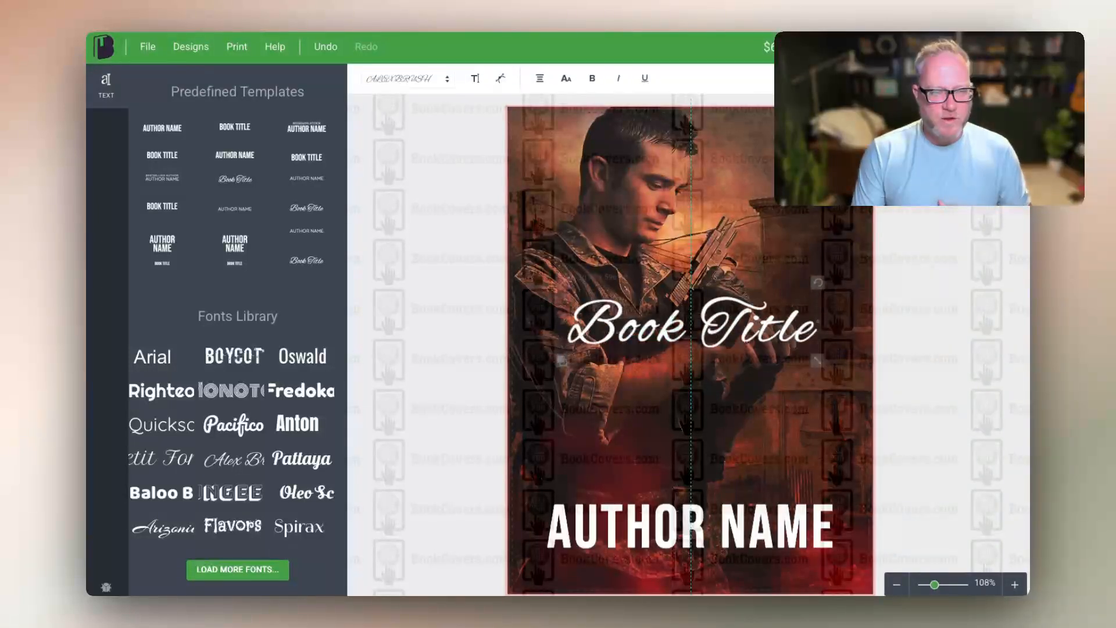
drag(692, 316, 691, 448)
double_click(692, 448)
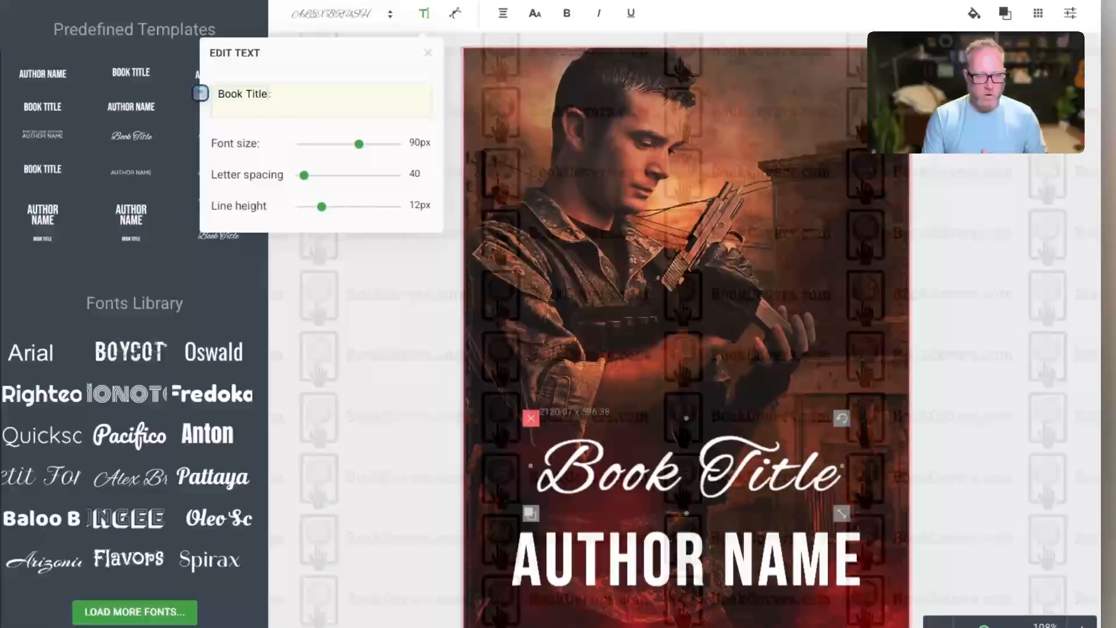
drag(688, 466, 688, 344)
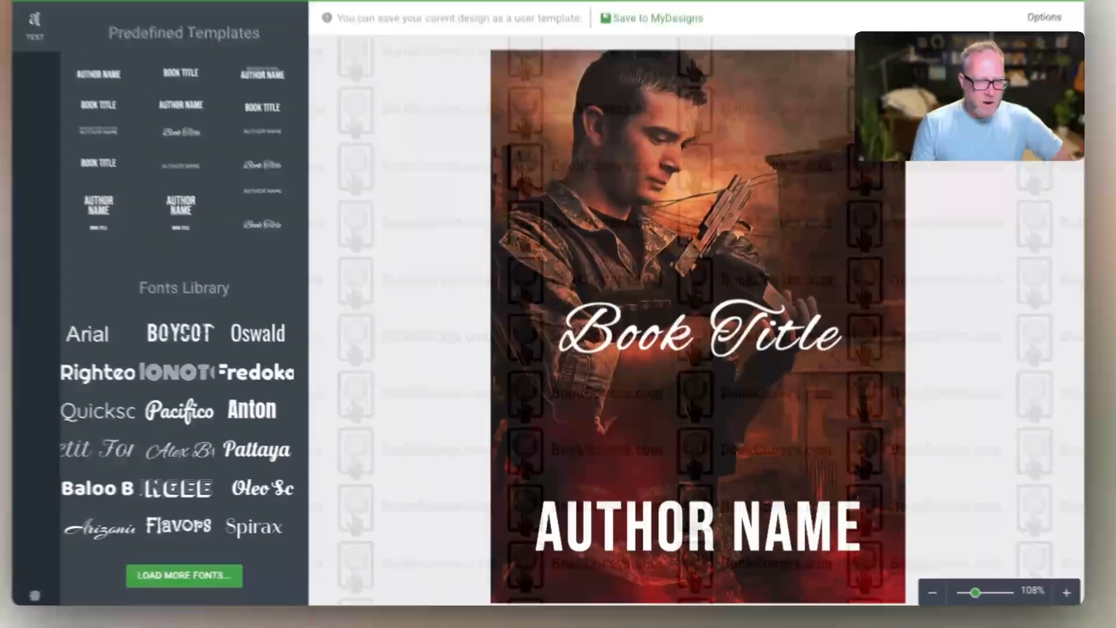
- Delete the script Book Title and enlarge the Author Name text to about 2901 x 701
double_click(691, 353)
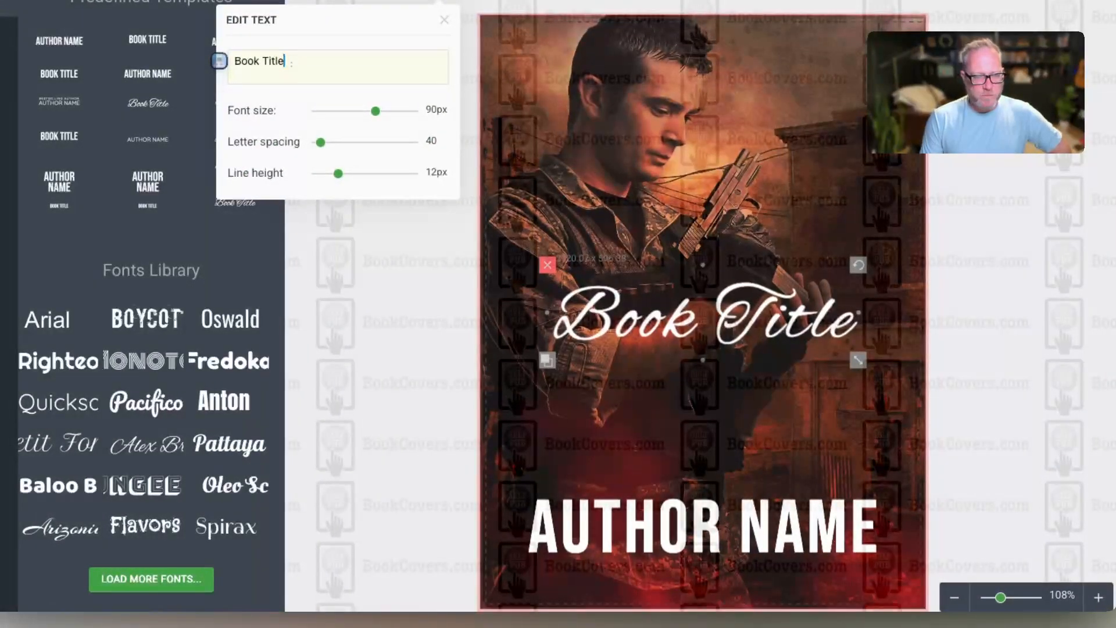
key(Delete)
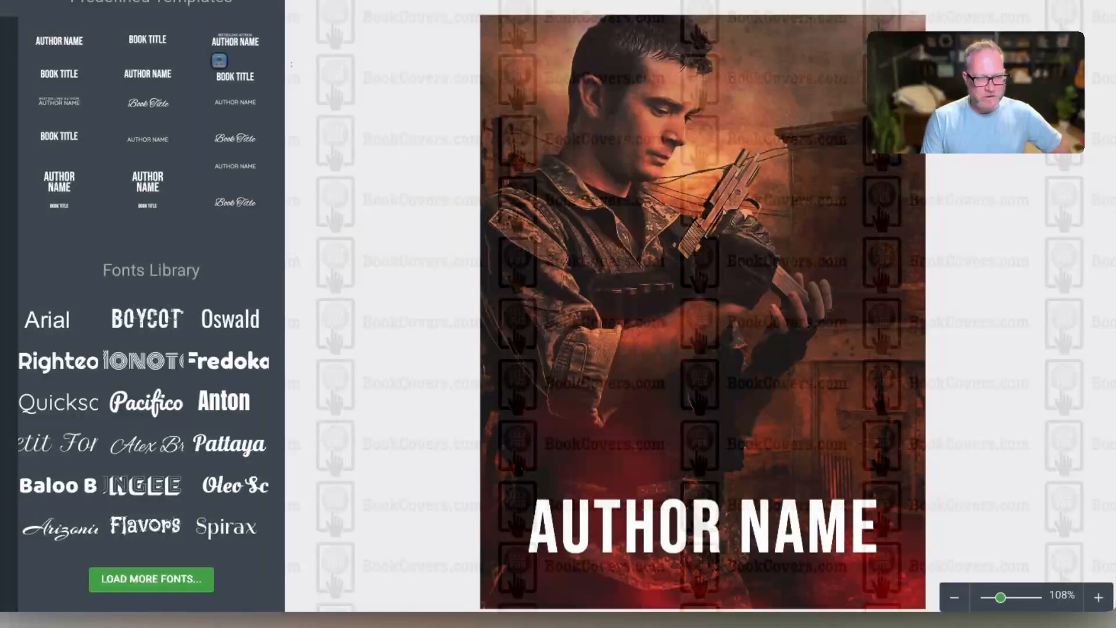
double_click(692, 526)
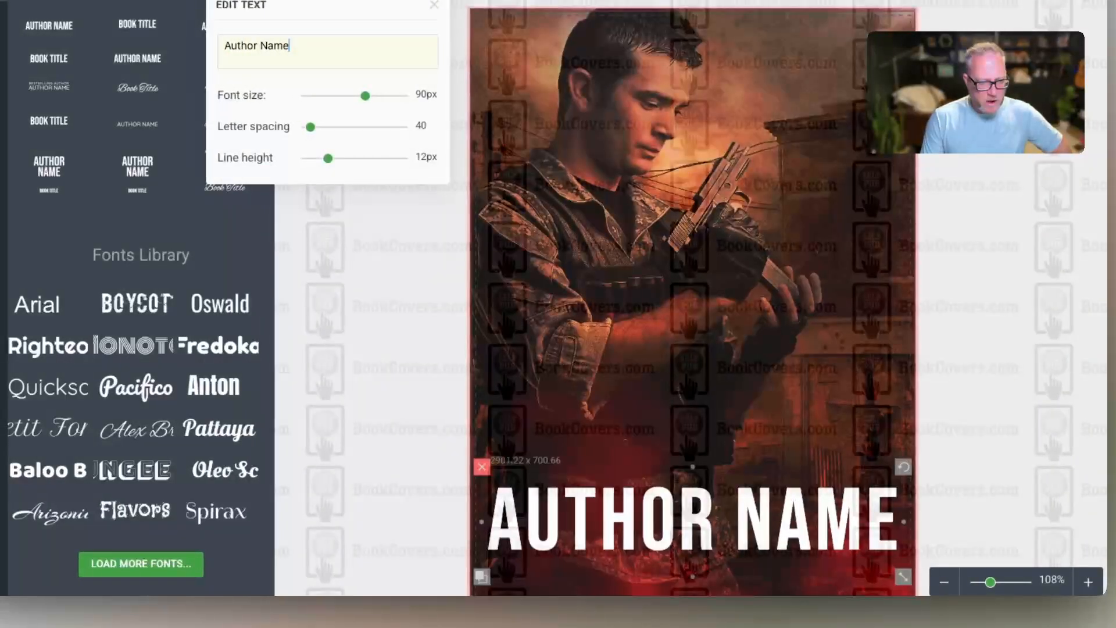
key(Escape)
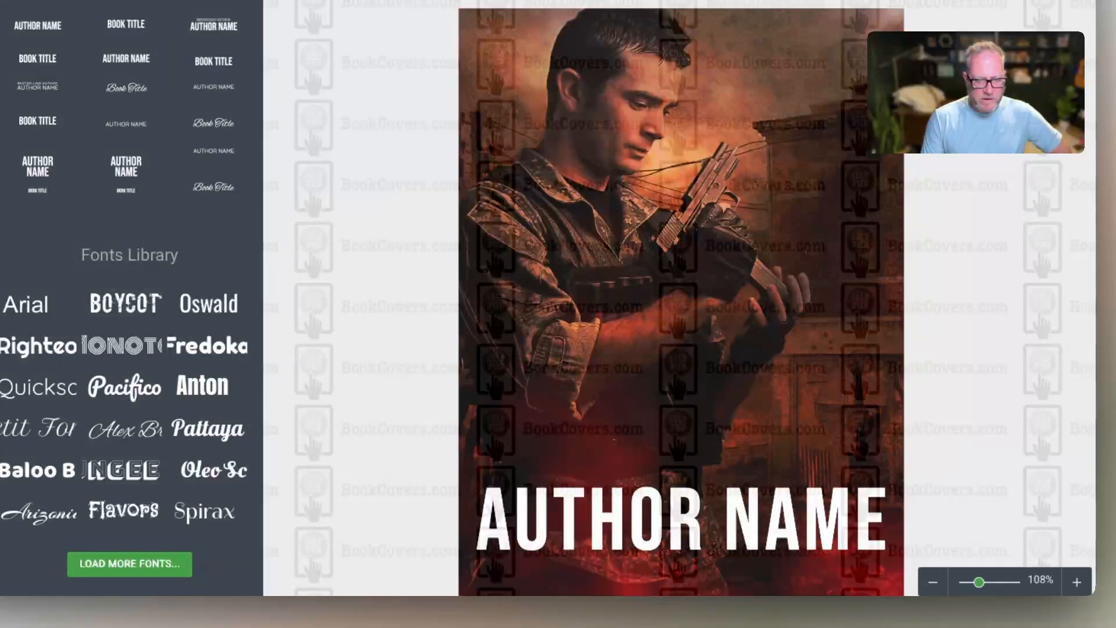
click(681, 518)
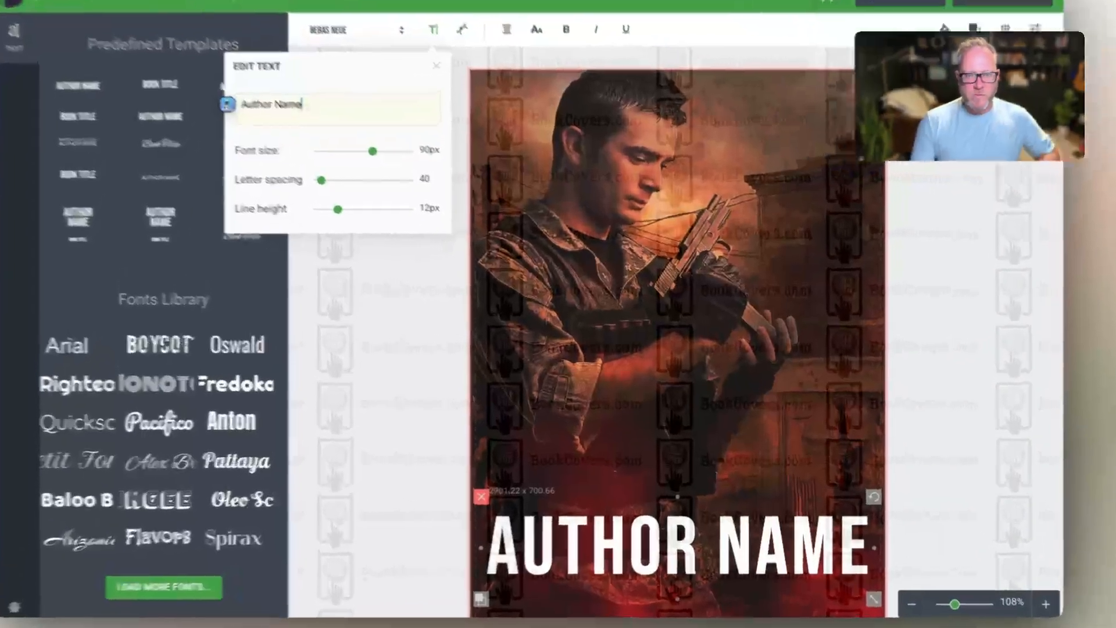
click(680, 430)
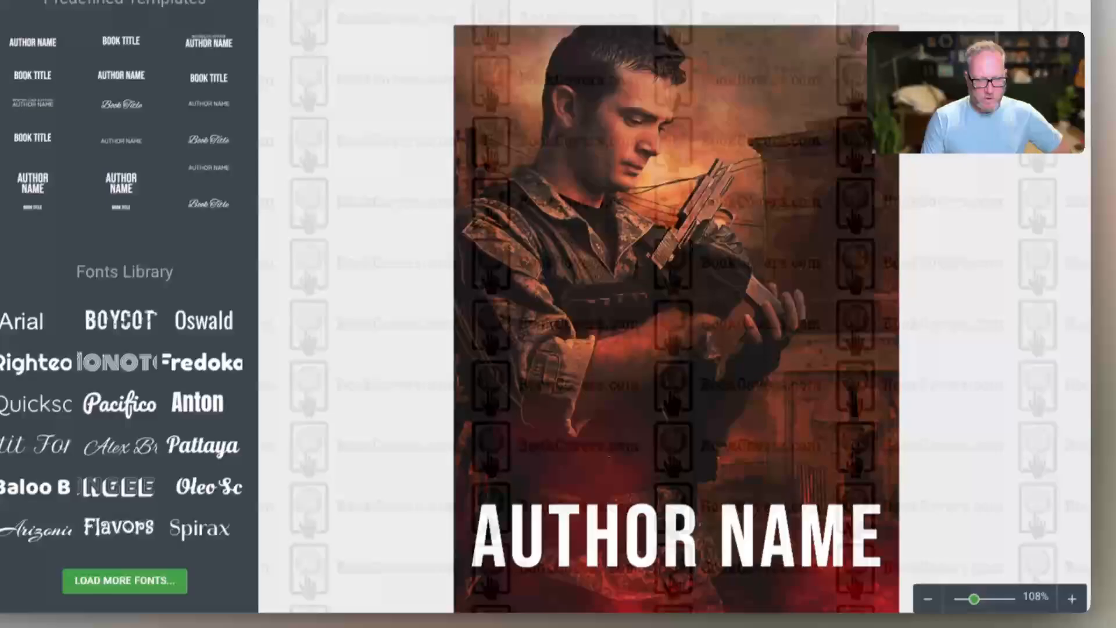
- Enlarge the Author Name text to about 3218 x 777 and centre it horizontally across the cover's full width
click(669, 552)
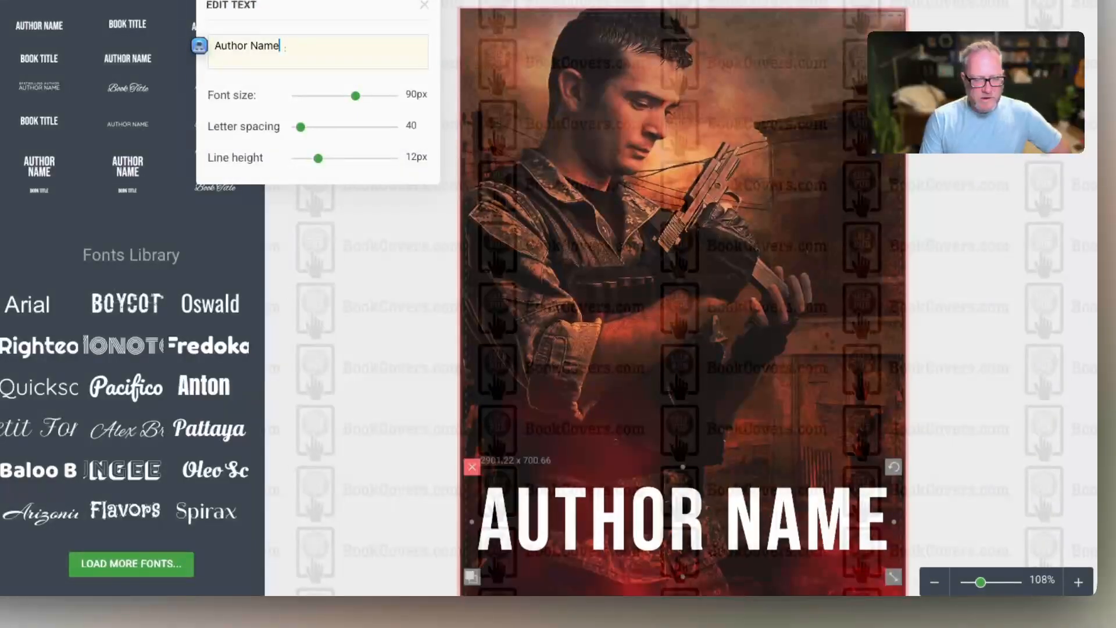
drag(674, 519, 687, 519)
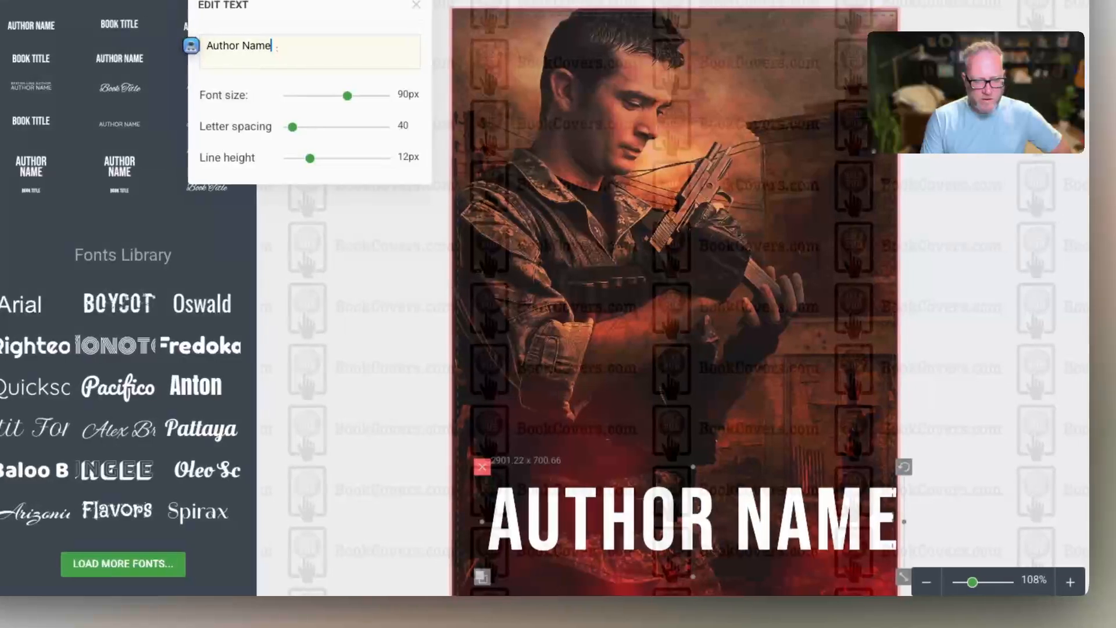
drag(903, 576, 926, 581)
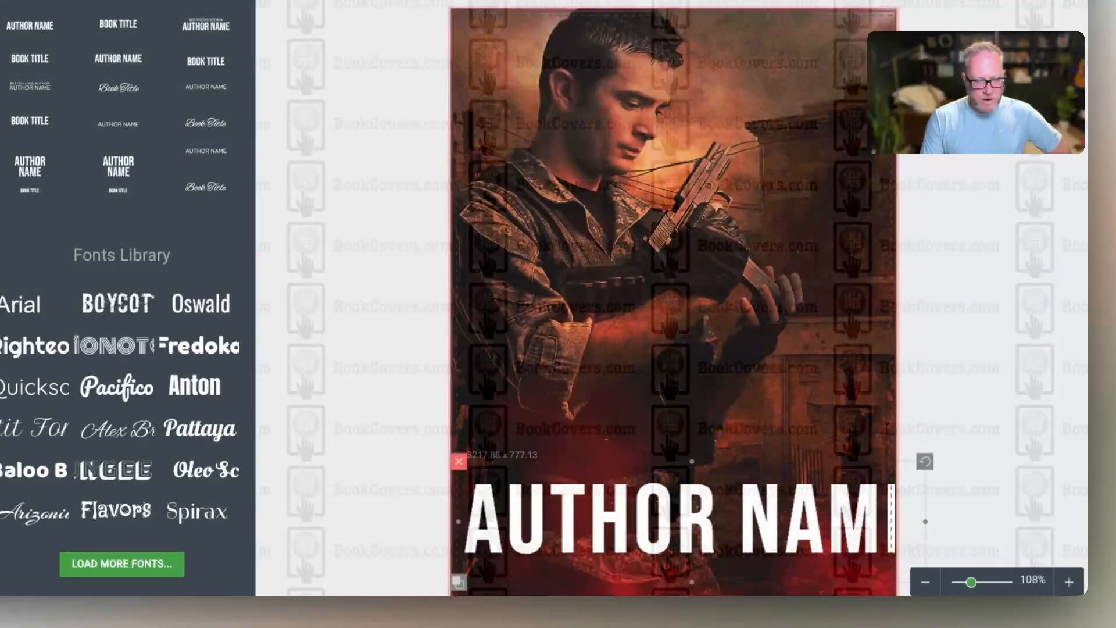
mouse_move(692, 519)
mouse_down()
mouse_move(663, 519)
mouse_move(673, 519)
mouse_up()
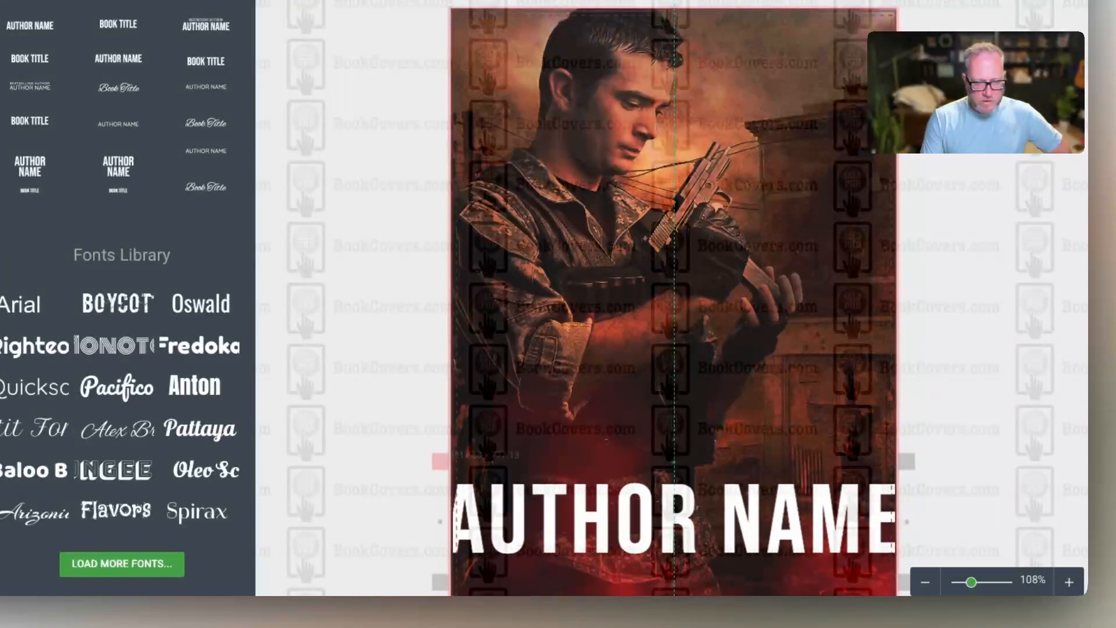
click(378, 406)
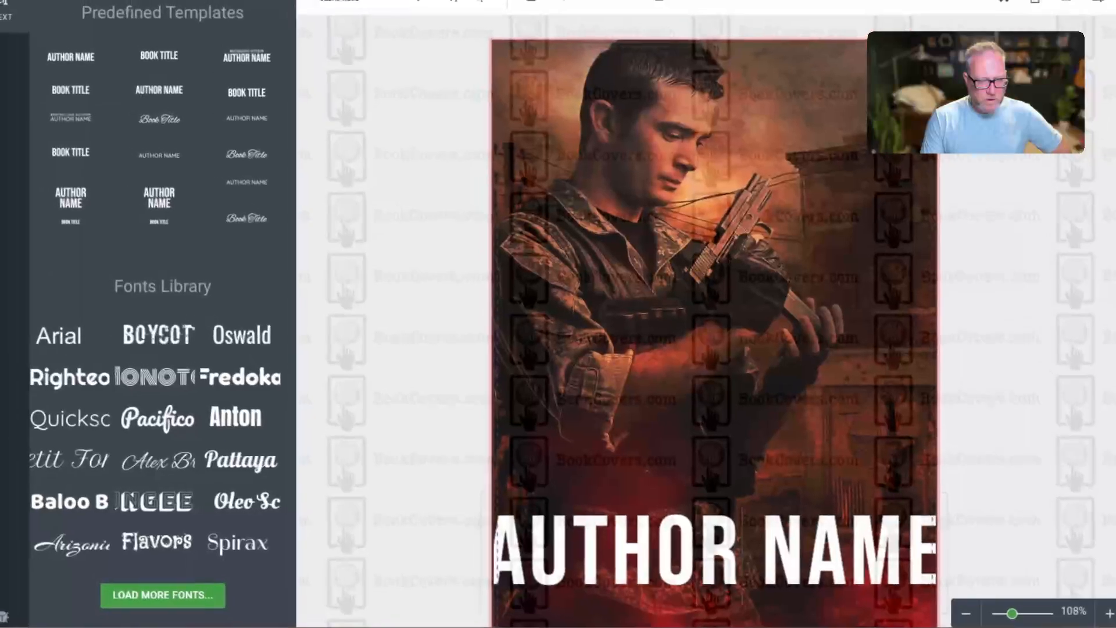
- Break the Author Name text into two lines, "Author" and "Name", and align it left
double_click(715, 550)
key(BackSpace)
key(Return)
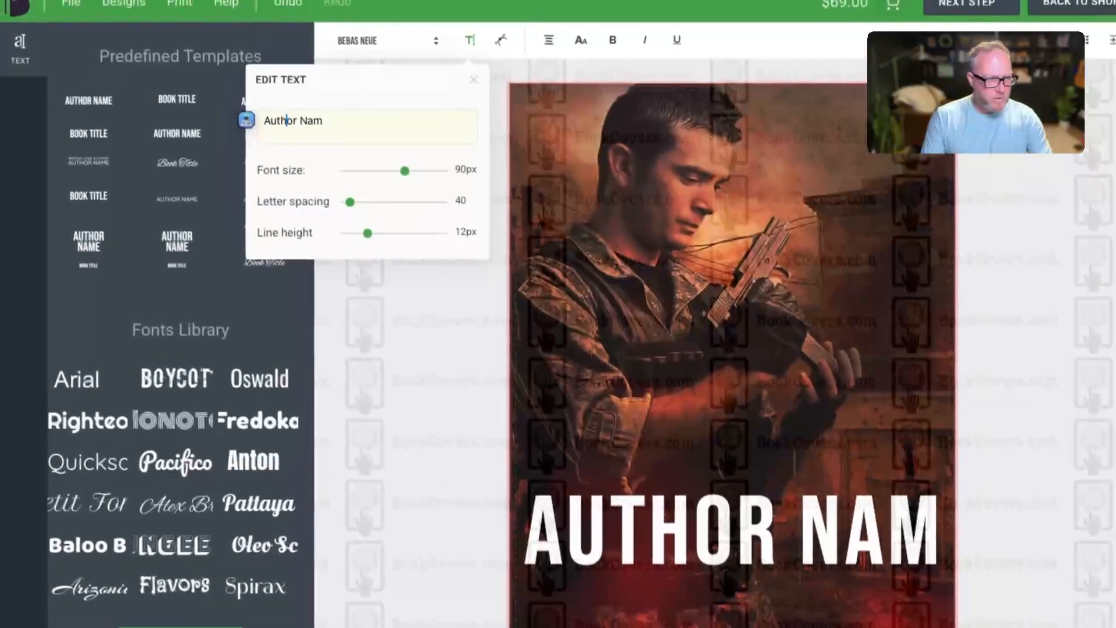
key(BackSpace)
text(e)
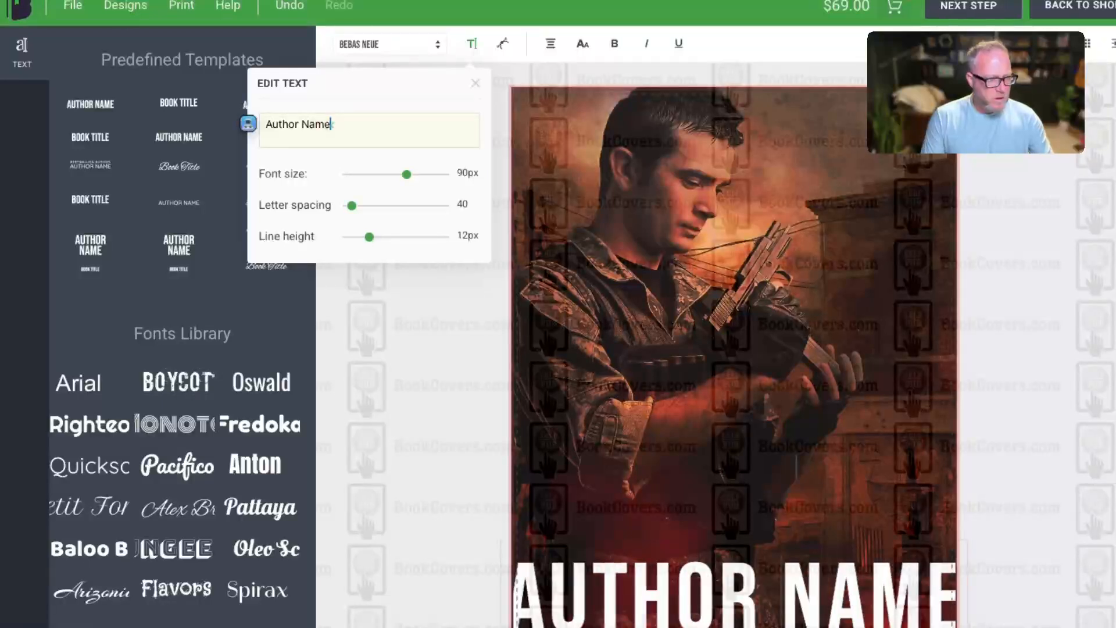
key(BackSpace)
key(Return)
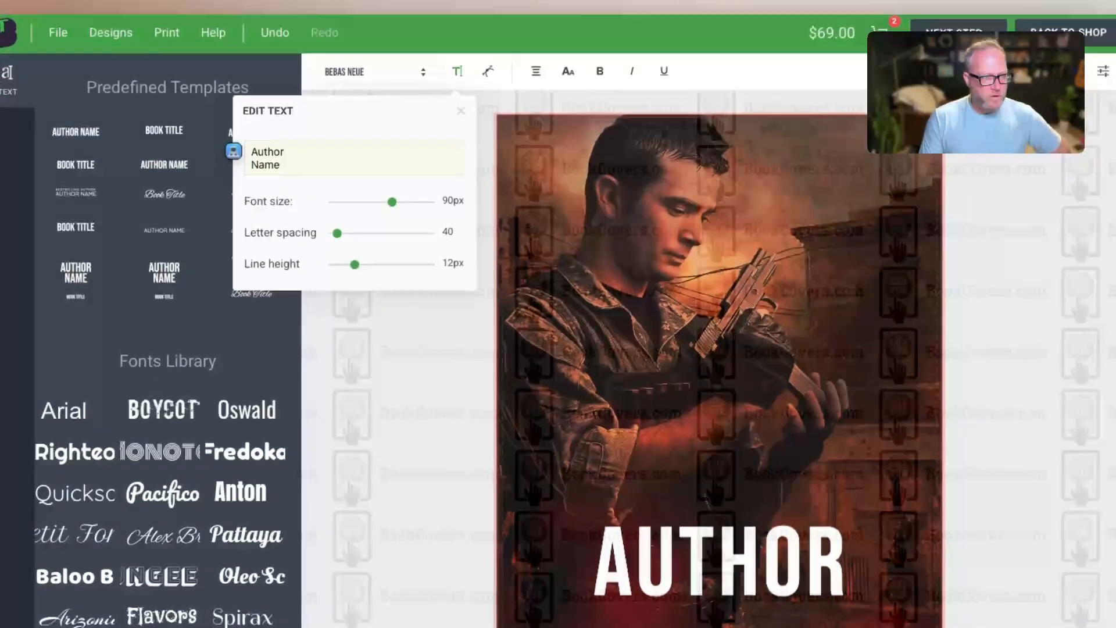
click(535, 71)
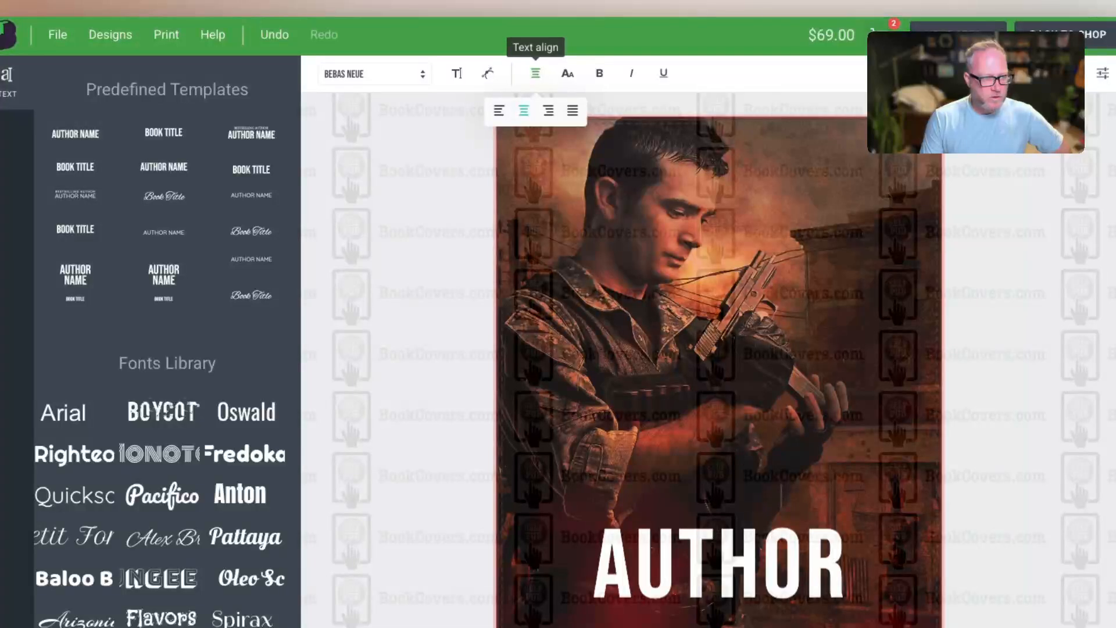
click(499, 111)
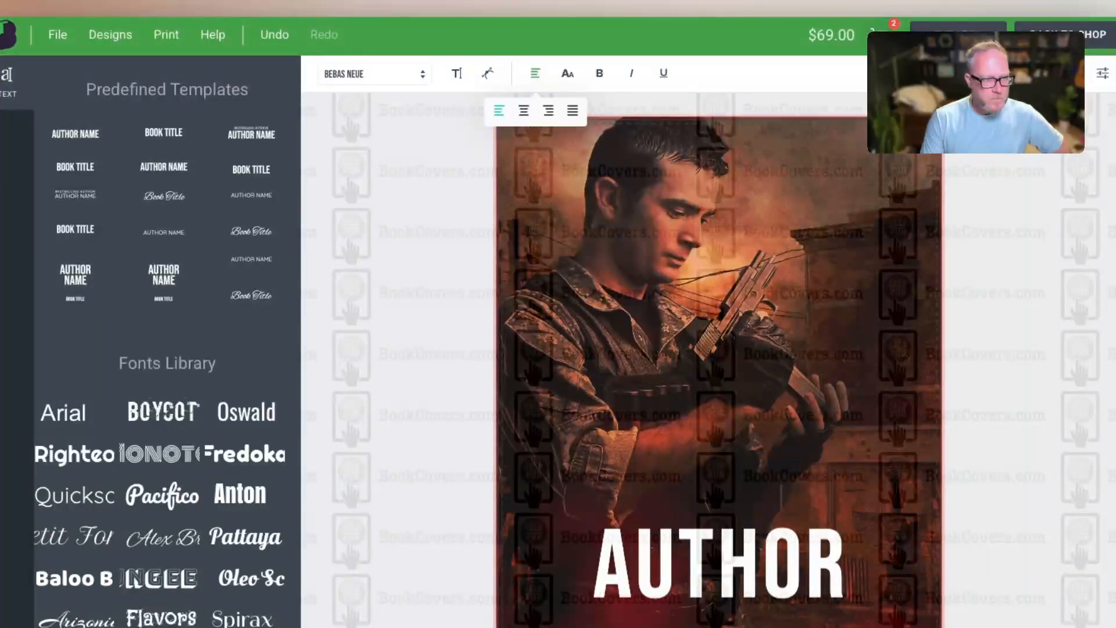
- Duplicate the two-line "Author Name" text, place one copy higher on the cover and shorten that copy to "Author"
click(430, 221)
drag(718, 564, 723, 463)
click(692, 256)
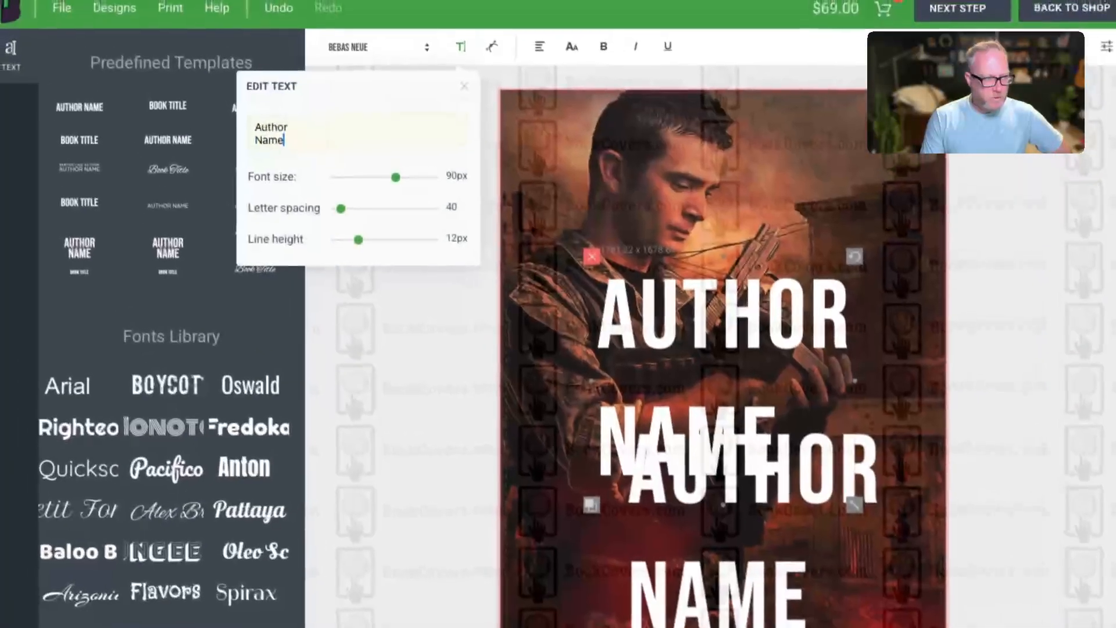
key(BackSpace)
key(BackSpace)
key(BackSpace)
key(BackSpace)
key(BackSpace)
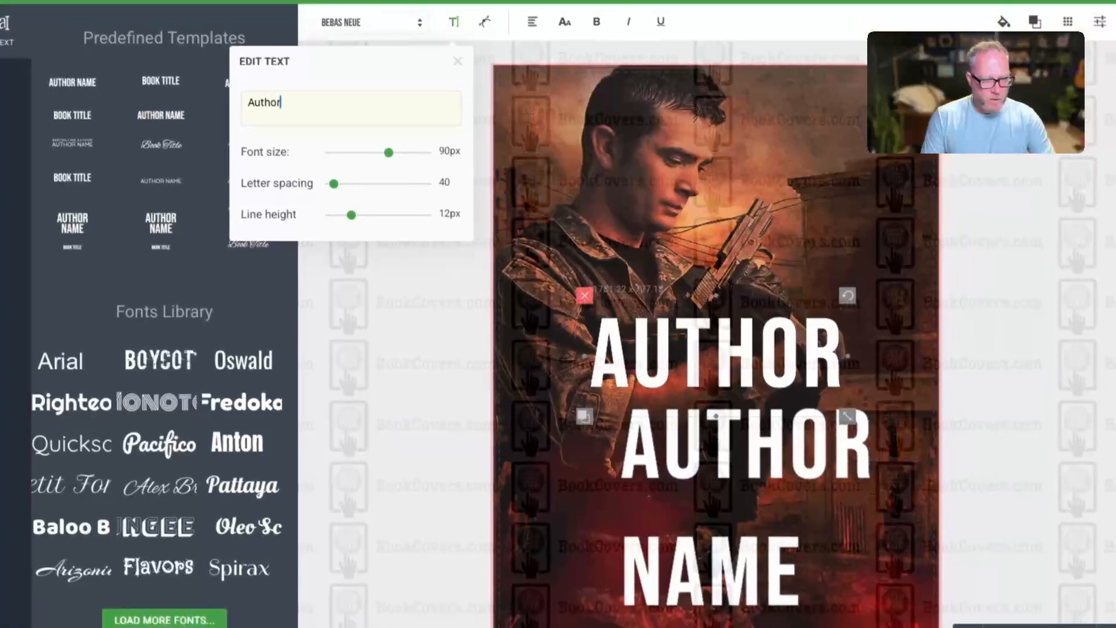
- Remove "Author" from the lower copy of the text so that it reads only "Name"
key(Return)
text(Name)
double_click(292, 101)
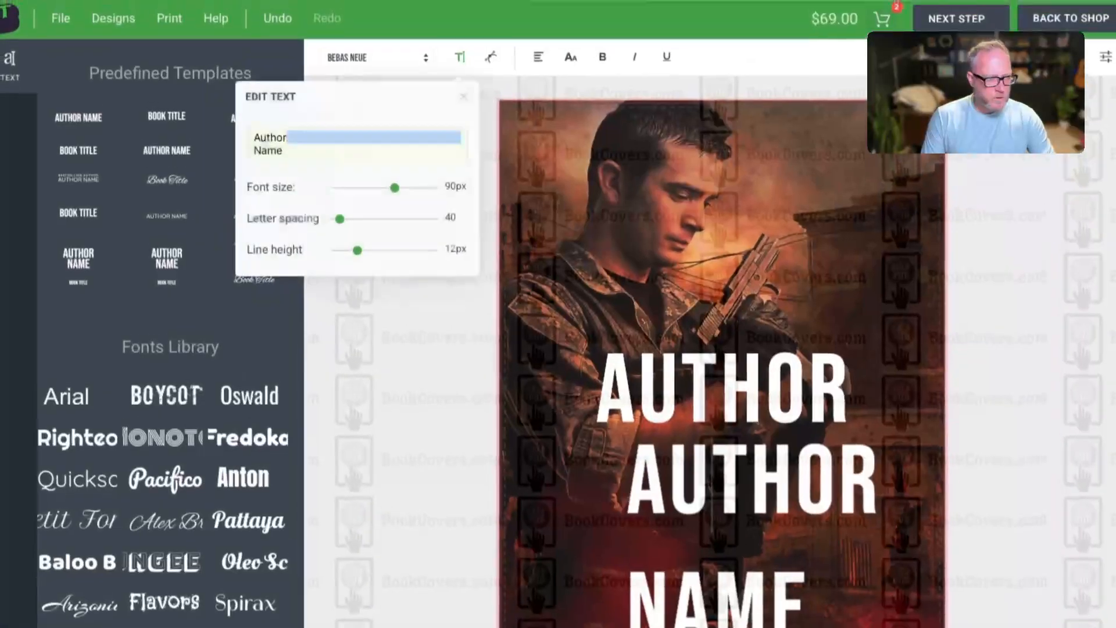
key(BackSpace)
key(BackSpace)
key(BackSpace)
key(BackSpace)
key(BackSpace)
key(BackSpace)
key(BackSpace)
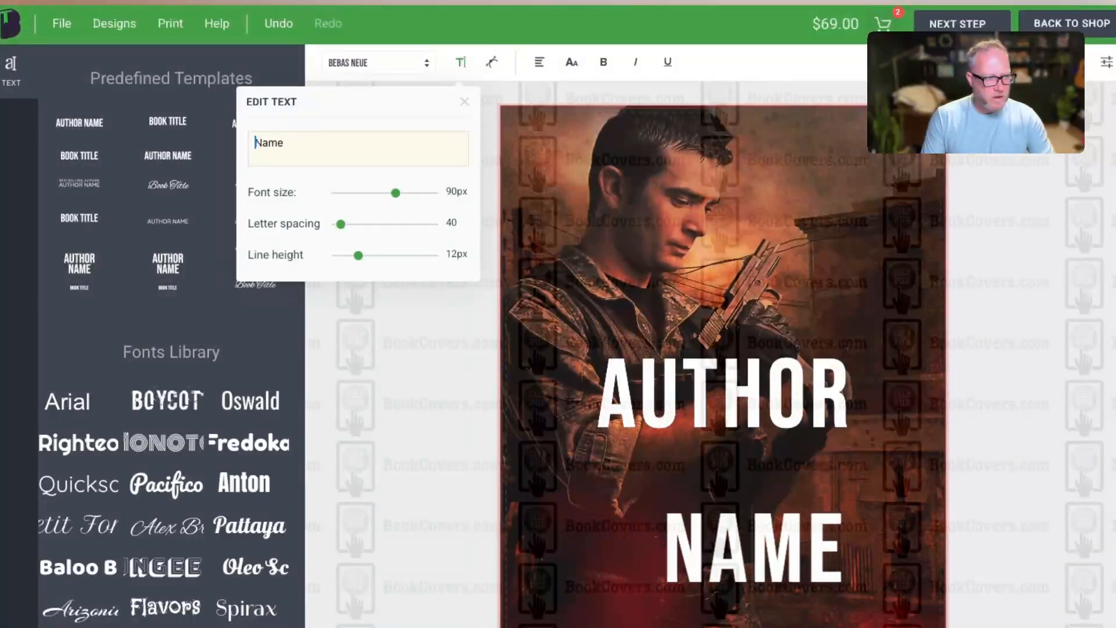
- Enlarge the "Name" text to about 2503 x 1530 and move it into the cover's lower-right corner
key(Escape)
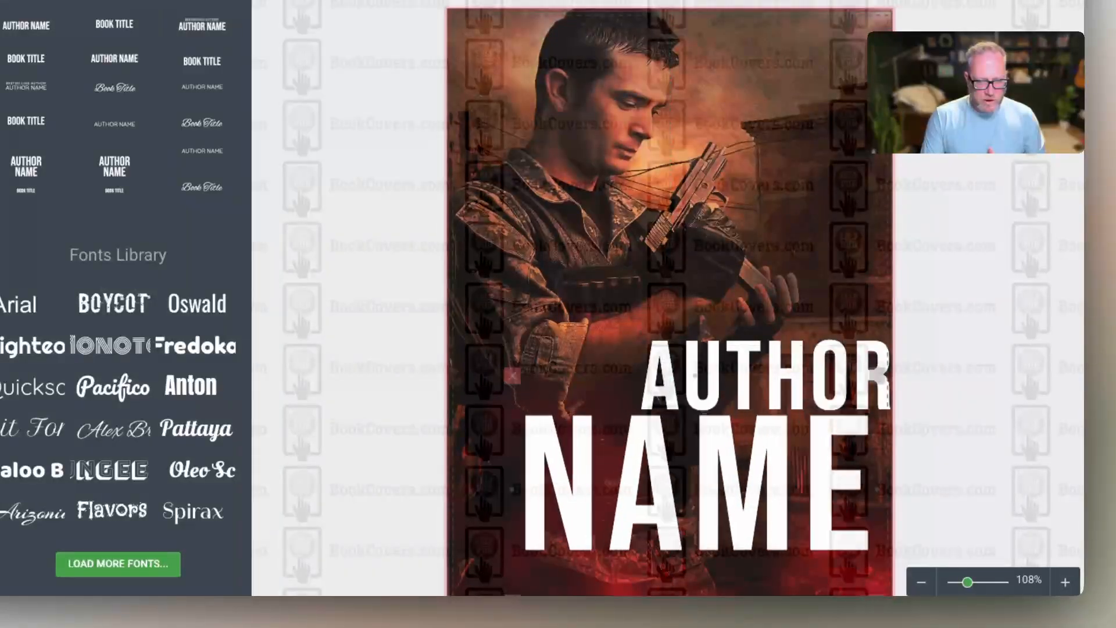
drag(695, 490, 718, 515)
scroll(718, 514, down, 1)
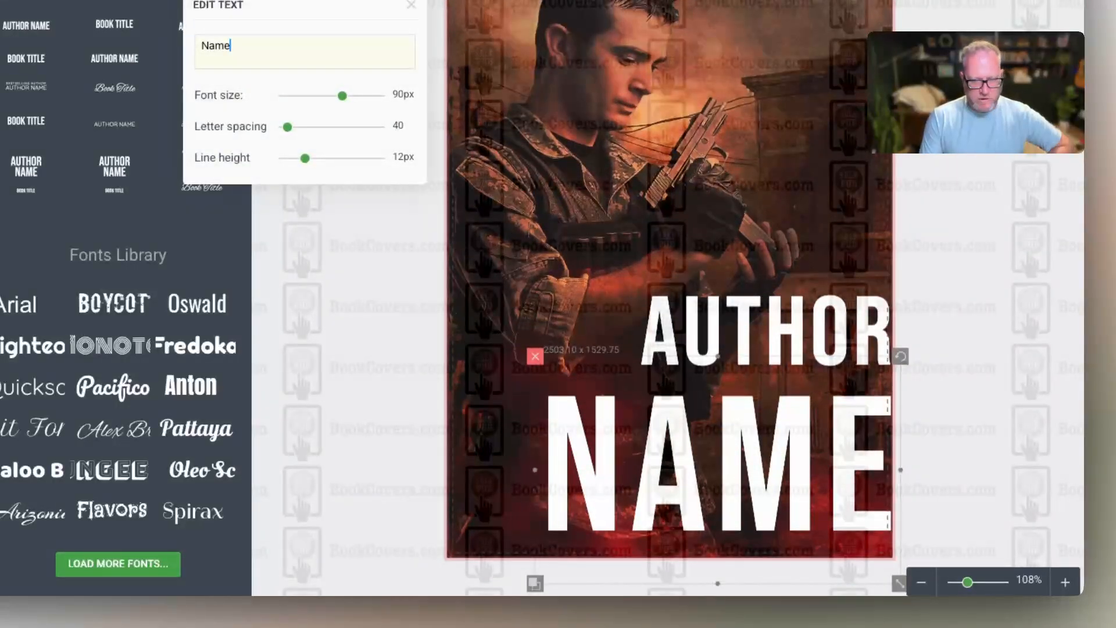
drag(717, 470, 720, 497)
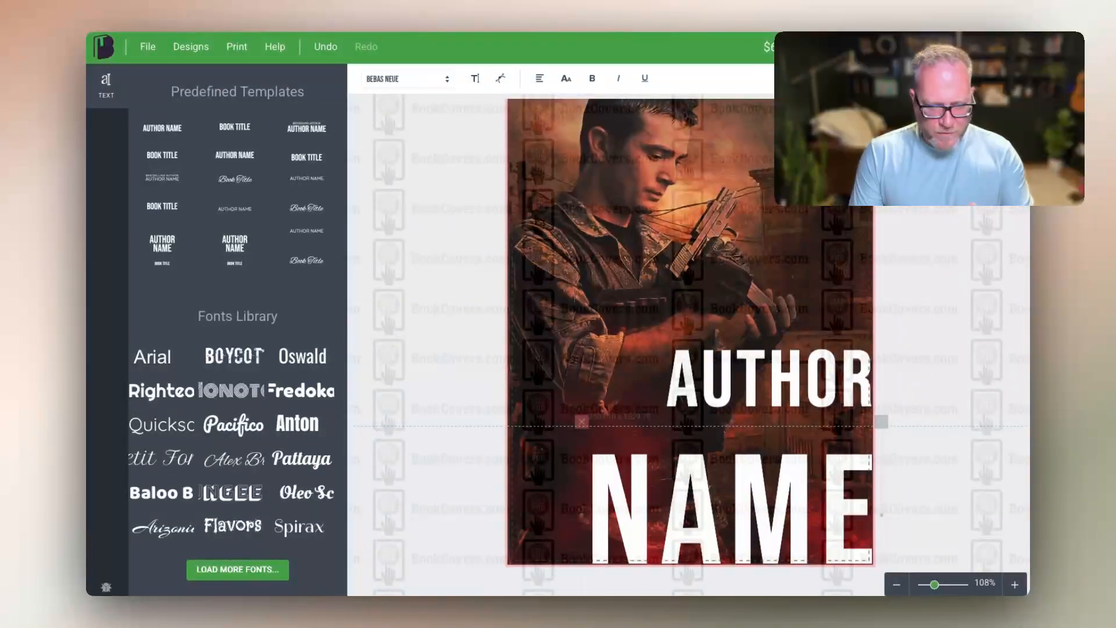
drag(721, 497, 720, 494)
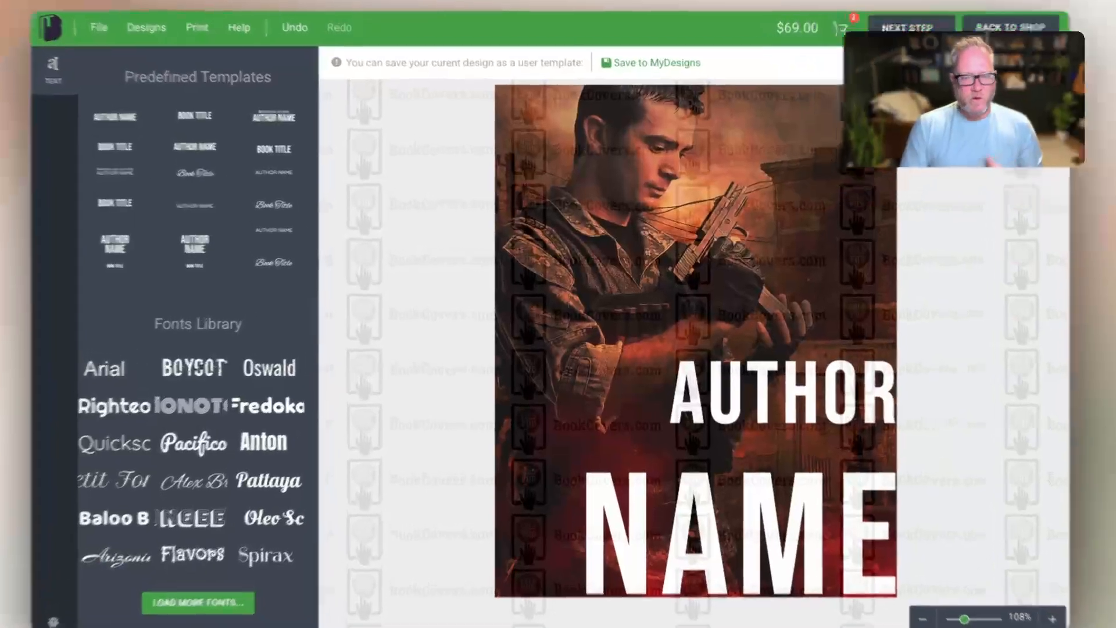
- Move the "Author" text directly above "Name" at the cover's right edge and replace its wording with the author's first name
drag(770, 377, 770, 416)
drag(799, 457, 802, 455)
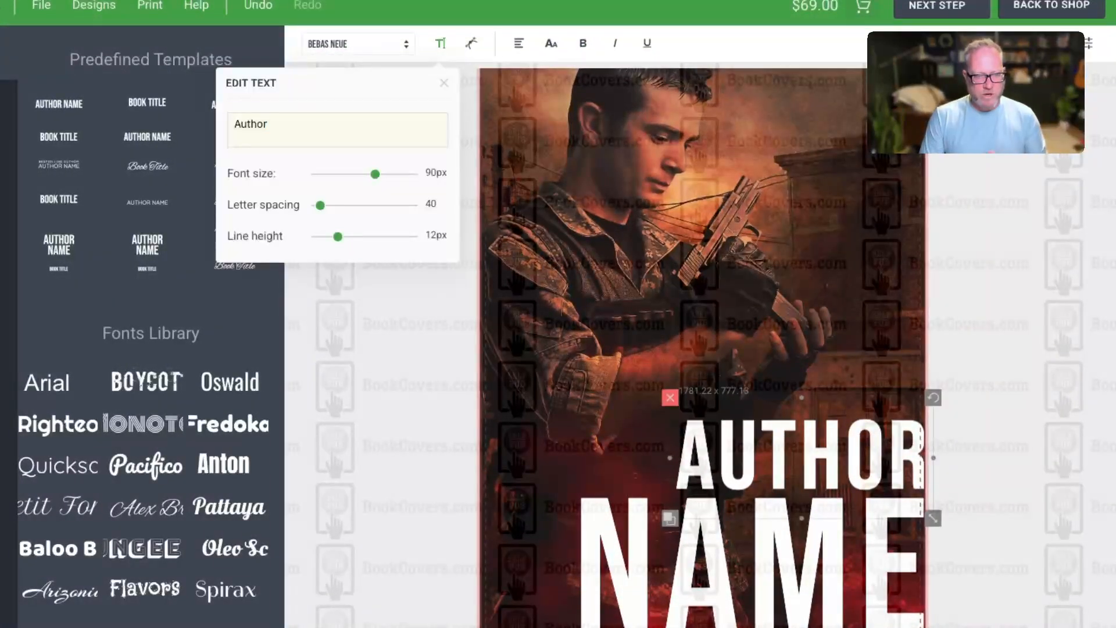
key(super+a)
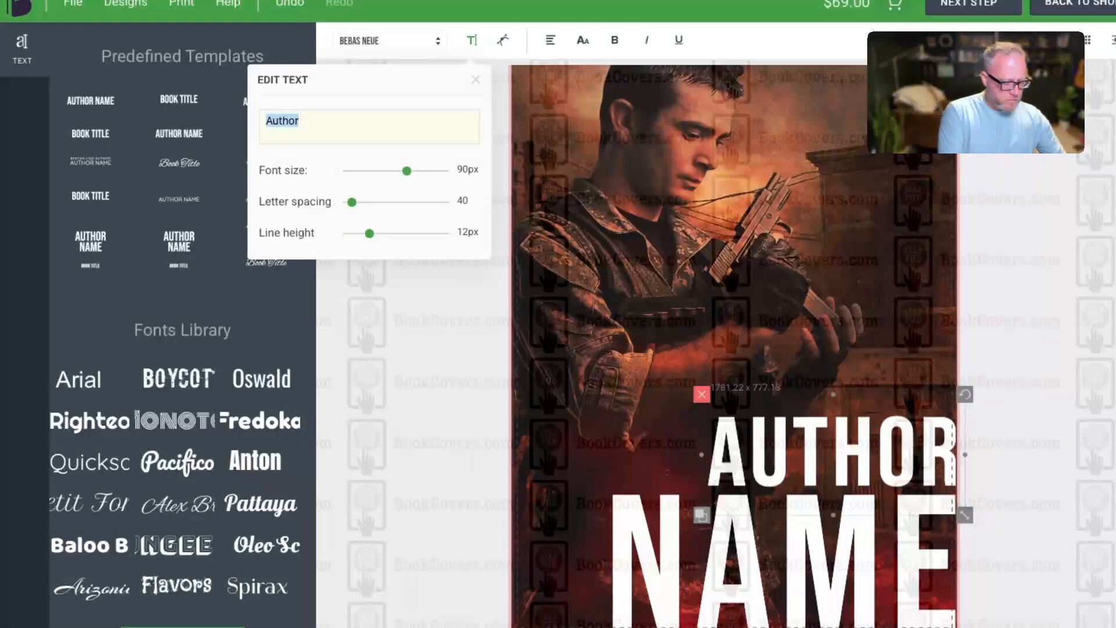
text(Nick)
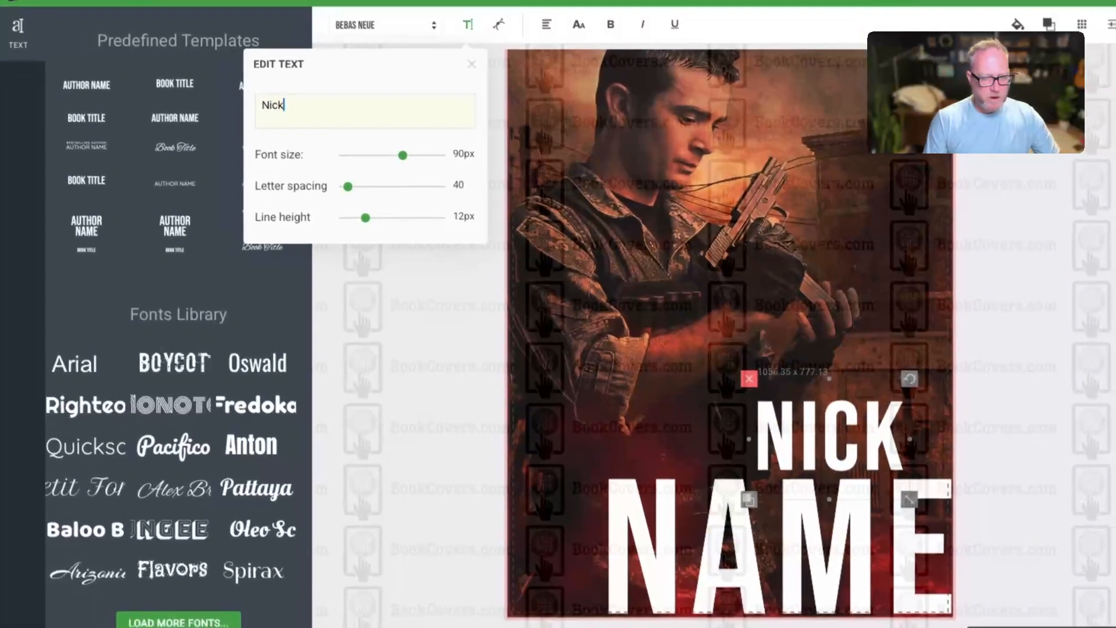
- Replace "Name" with the author's surname, and set its font size to 57px and its letter spacing to 0
click(756, 555)
key(super+a)
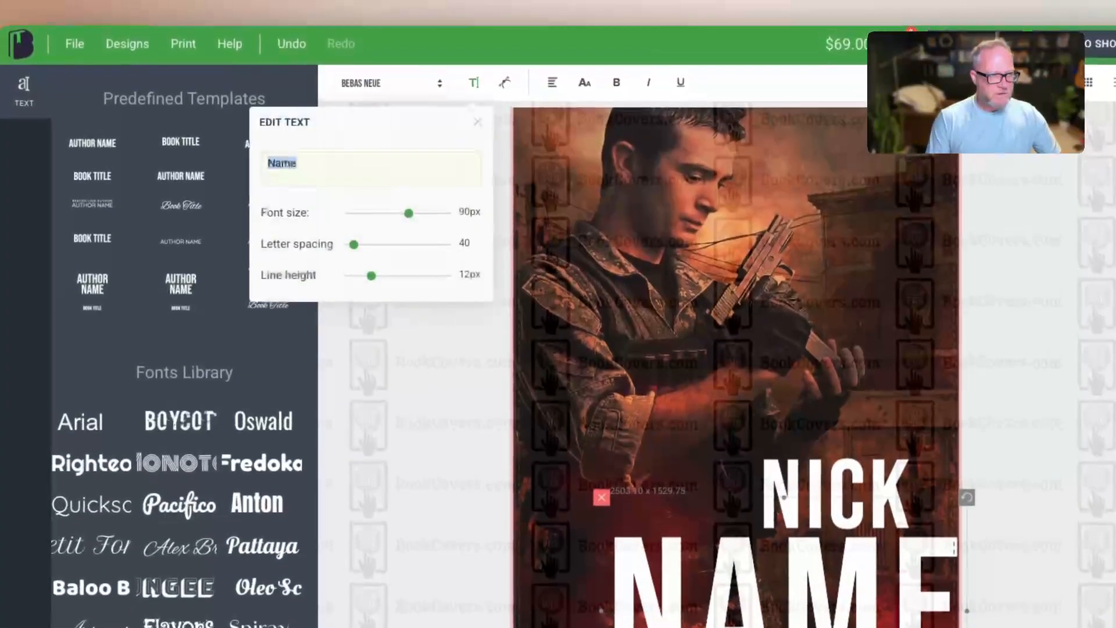
text(Thacker)
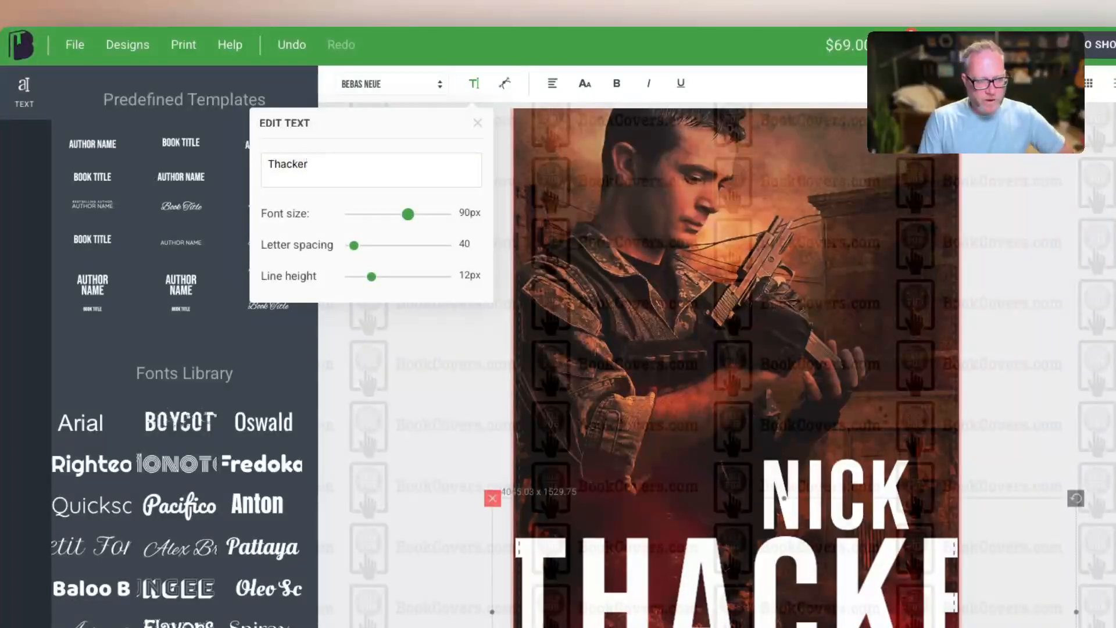
drag(408, 214, 351, 245)
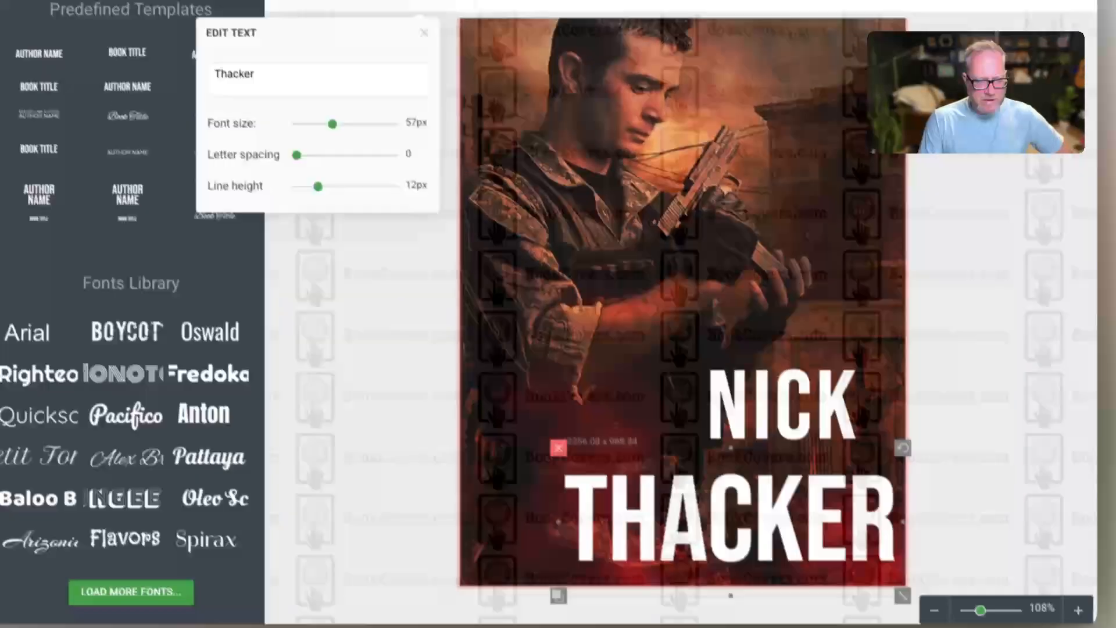
- Enlarge the surname text to about 2930 x 1205 and move it against the cover's right edge below the first name
click(686, 505)
click(783, 608)
drag(783, 608, 732, 584)
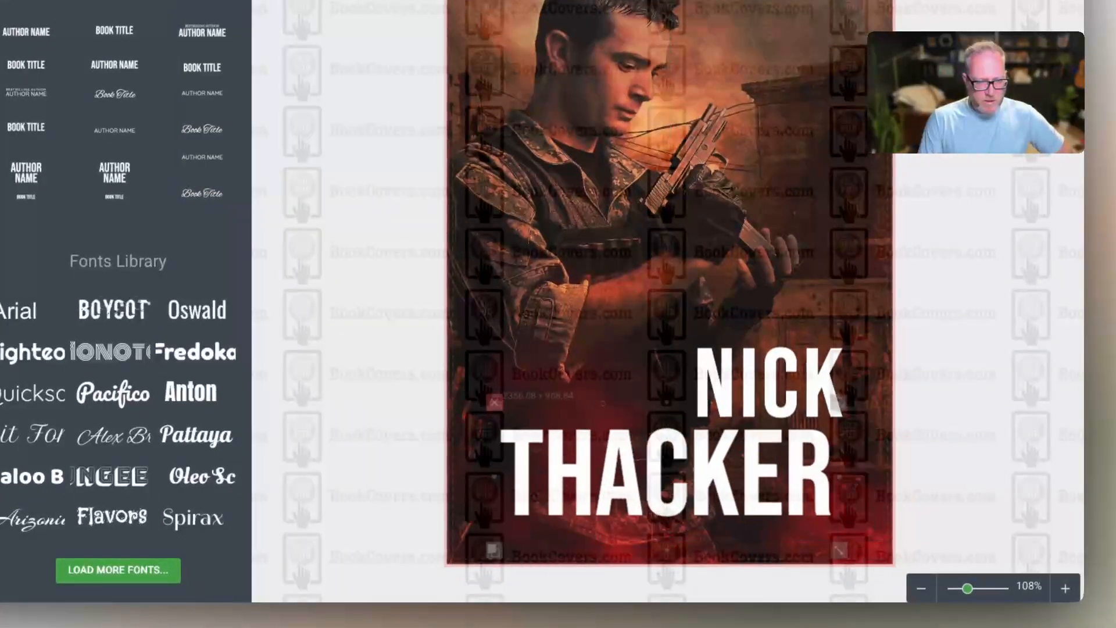
drag(666, 474, 661, 474)
drag(833, 550, 874, 565)
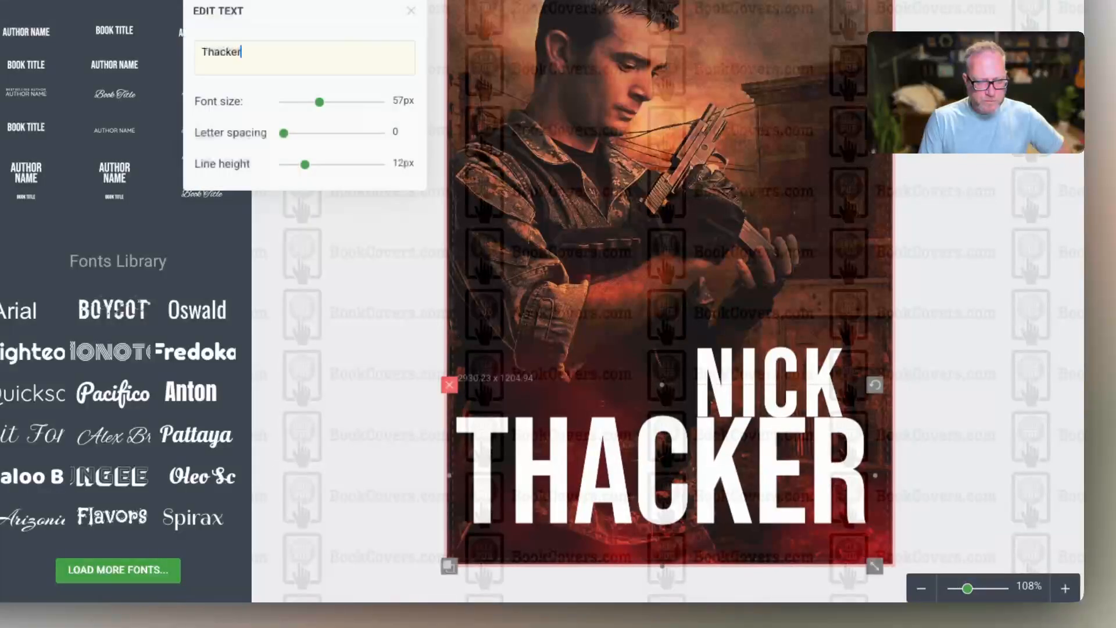
drag(662, 476, 688, 486)
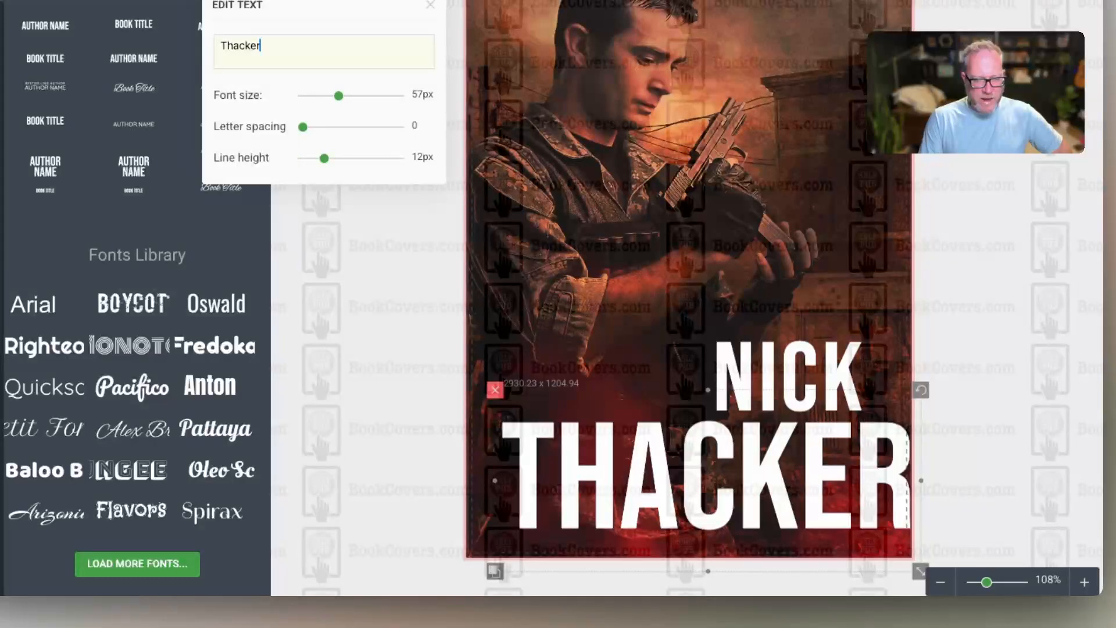
- Move the first-name text to the cover's right edge above the surname and enlarge it to about 1417 x 1043
click(788, 378)
drag(788, 378, 837, 385)
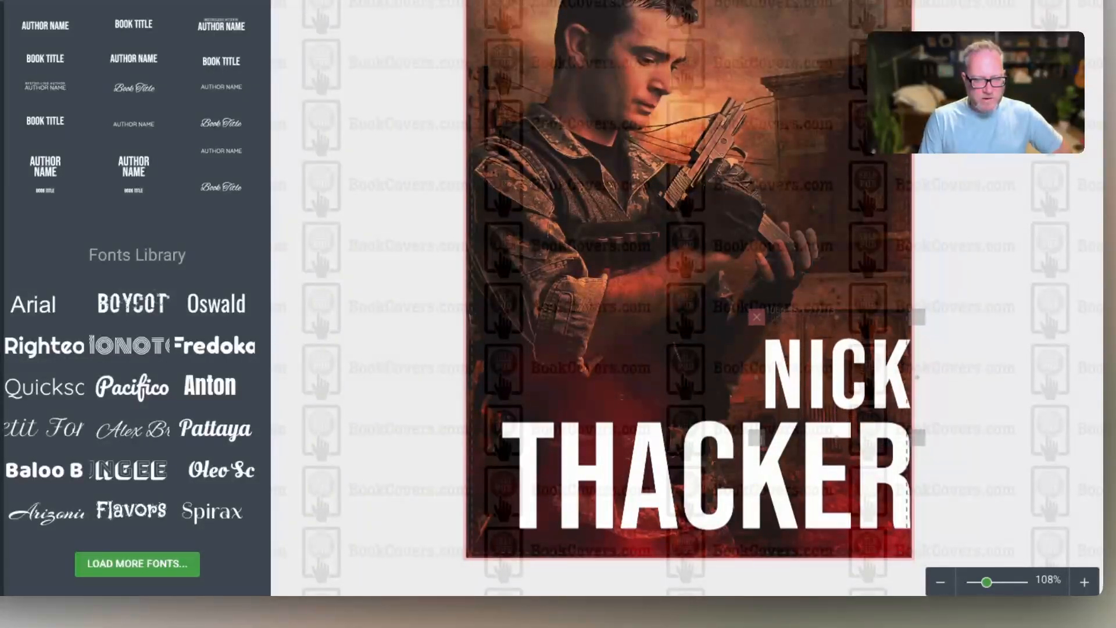
drag(836, 385, 837, 385)
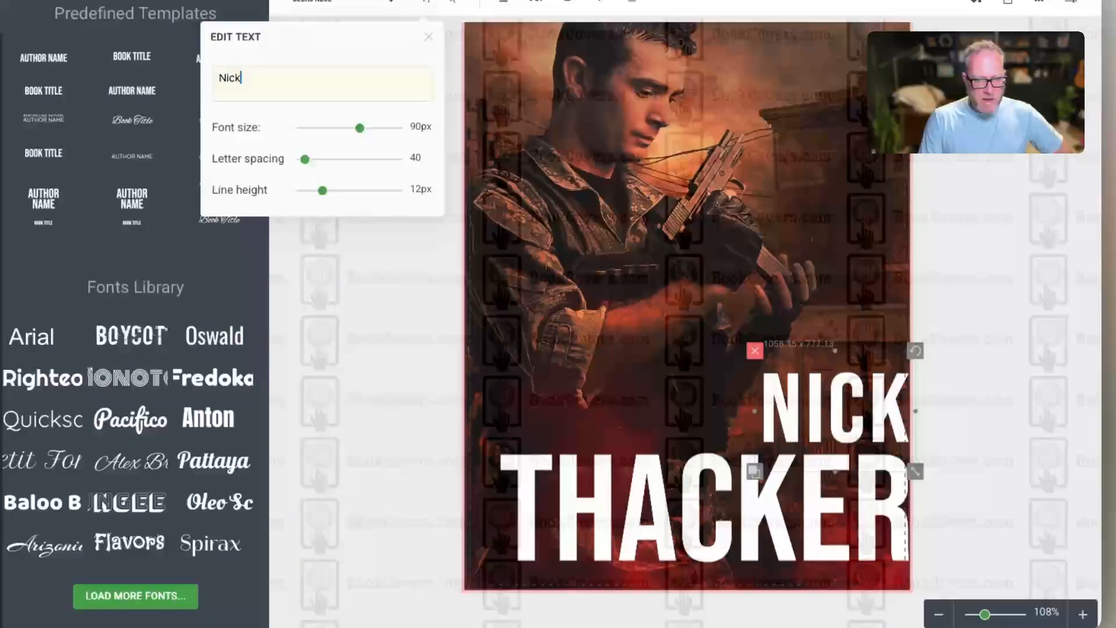
drag(918, 439, 939, 492)
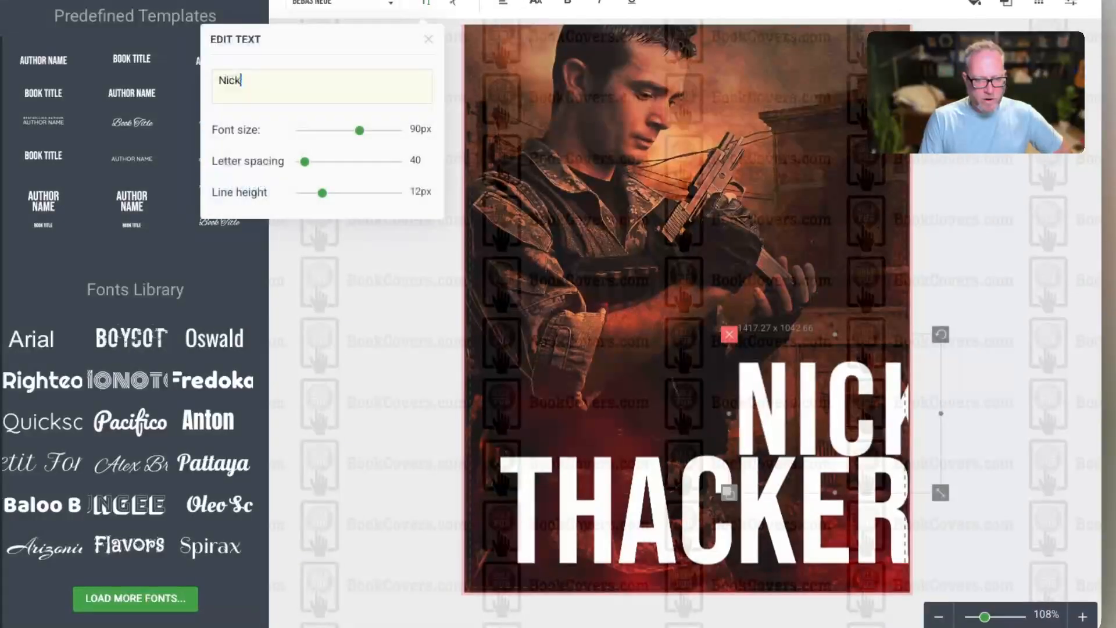
- Remove the stray "Name" from the surname text and place the surname in the cover's lower-right corner
drag(842, 509, 821, 506)
key(super+z)
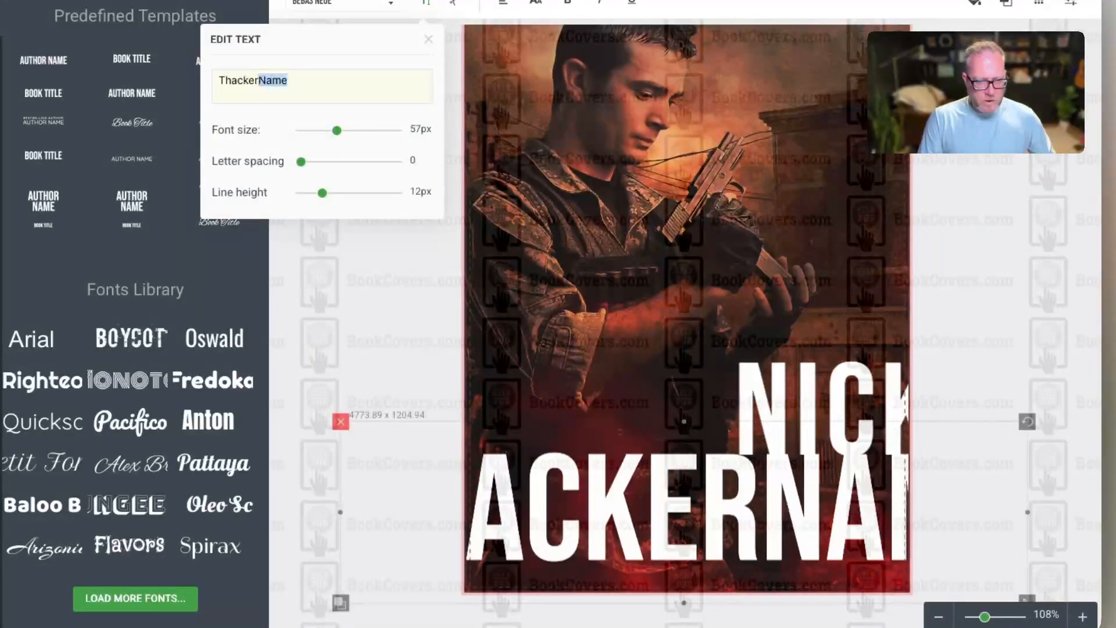
key(BackSpace)
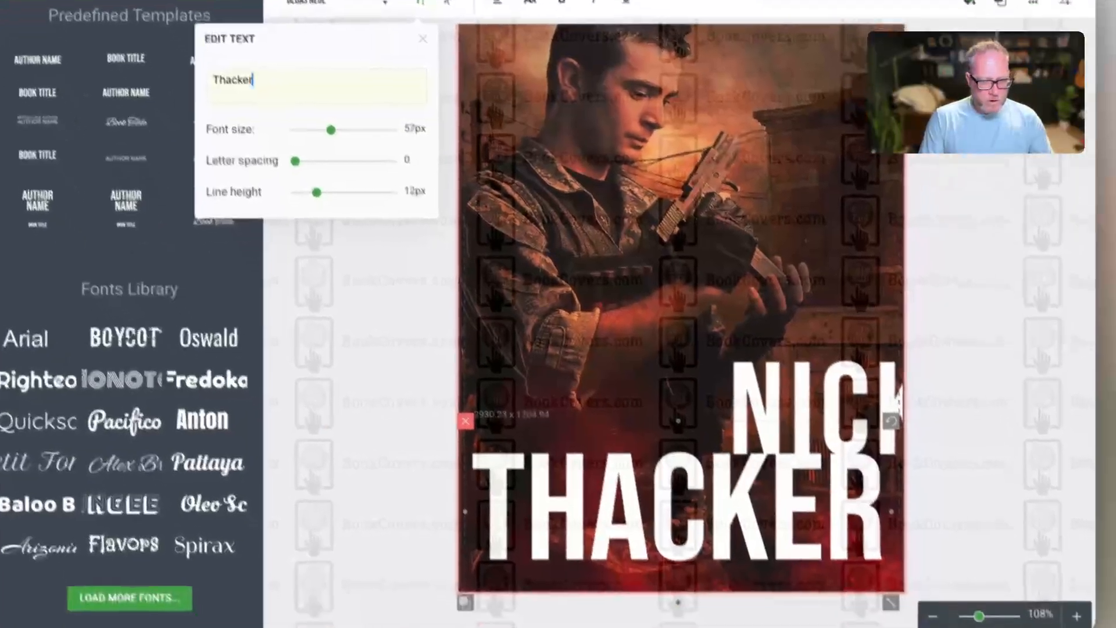
click(999, 407)
drag(715, 558, 736, 576)
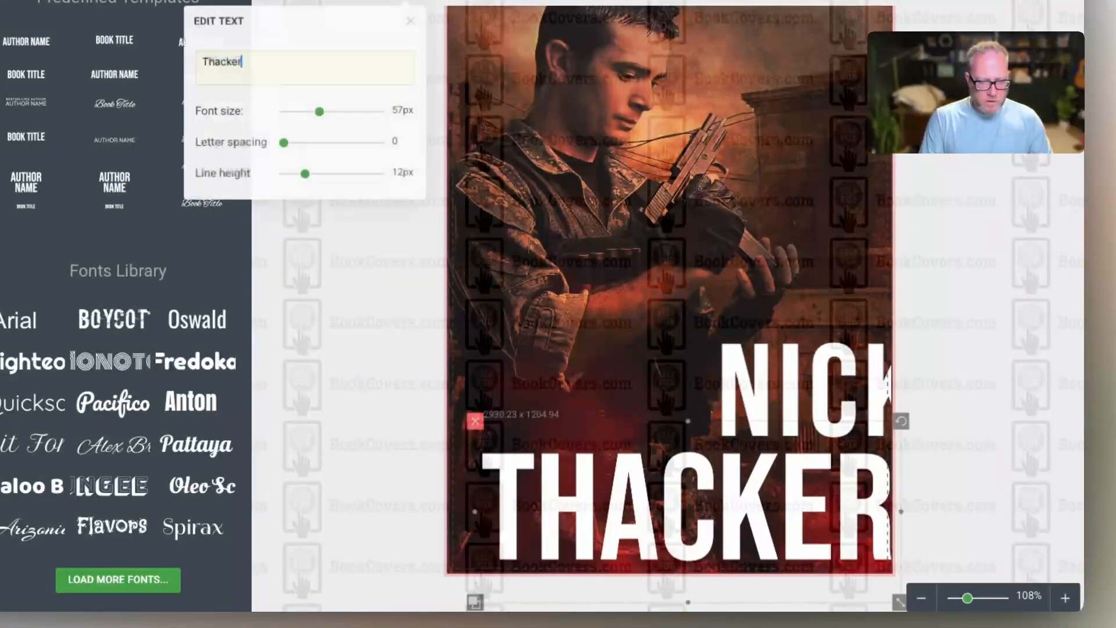
- Resize the first-name text to about 1377 x 1013 and align it at the cover's right edge directly above the surname
click(815, 395)
drag(816, 394, 752, 294)
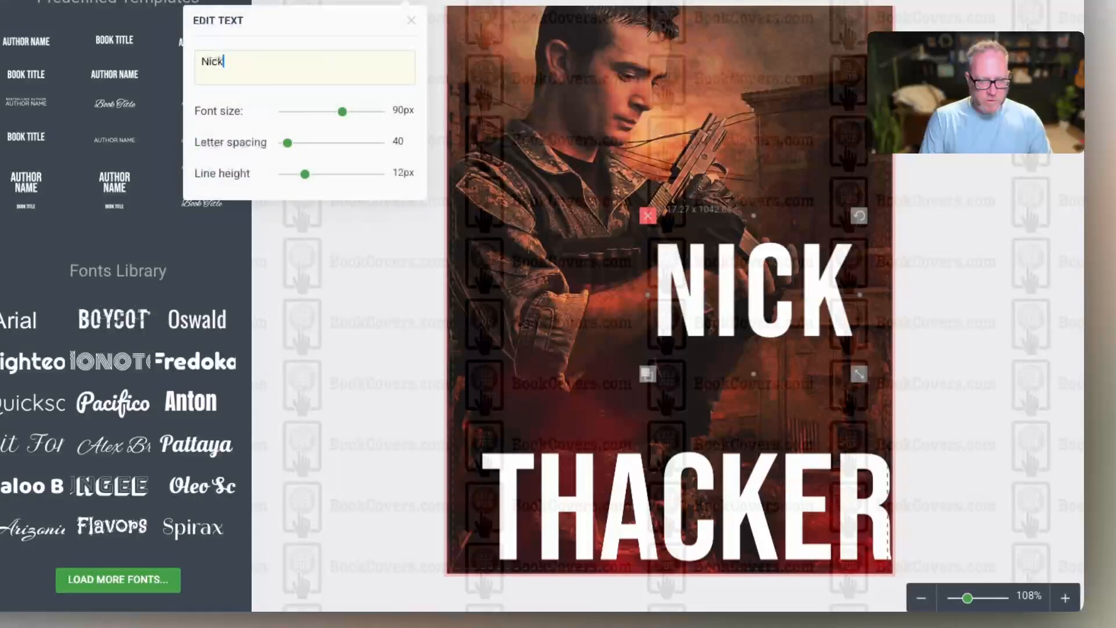
drag(859, 374, 879, 389)
drag(825, 308, 847, 406)
drag(900, 485, 878, 468)
drag(813, 389, 835, 394)
click(955, 395)
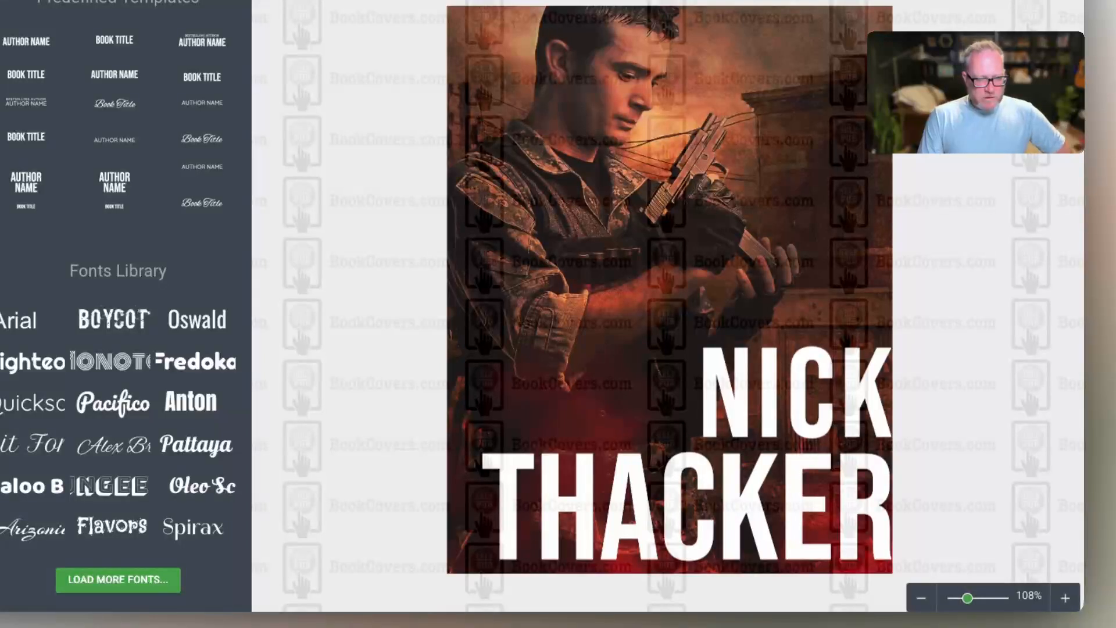
click(802, 504)
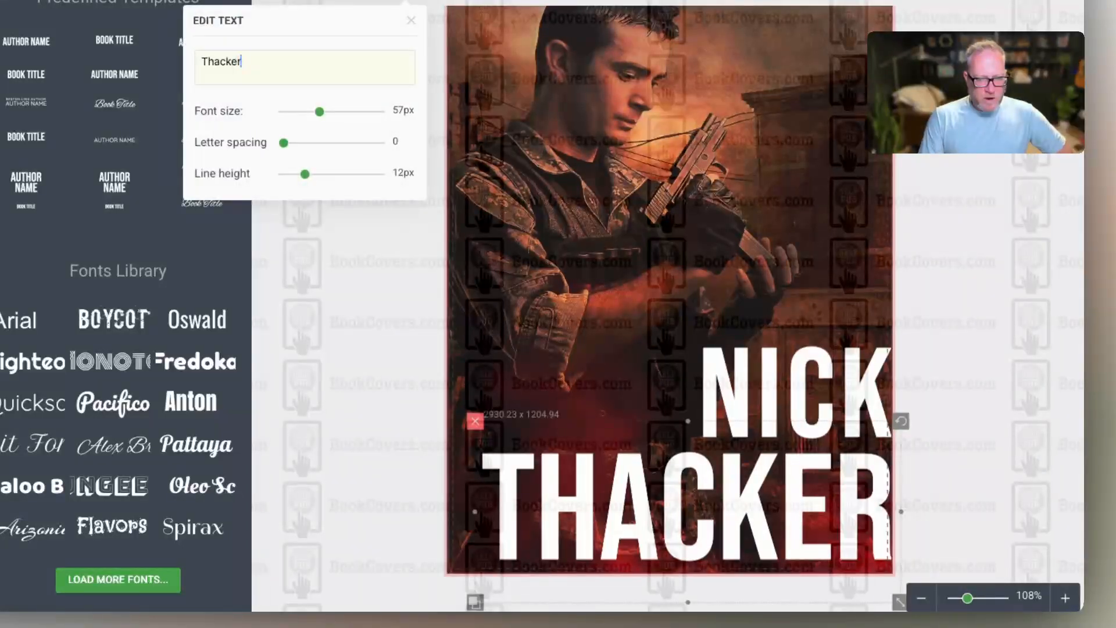
click(956, 494)
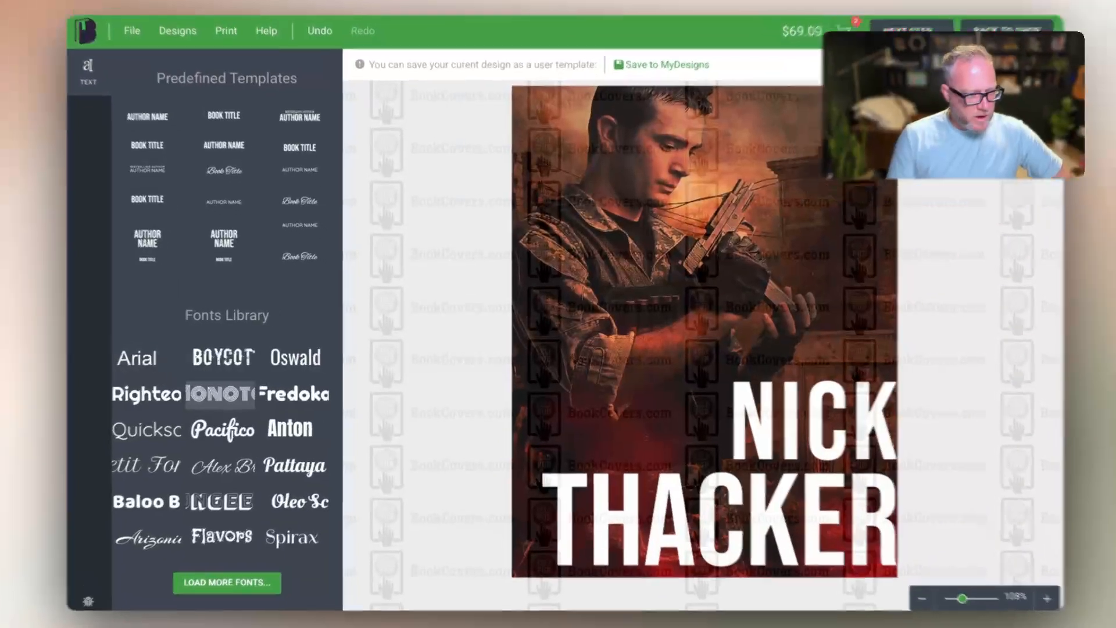
- Add a text in the Boycott Regular font, move it to the cover's upper-right area and open it for editing
click(234, 355)
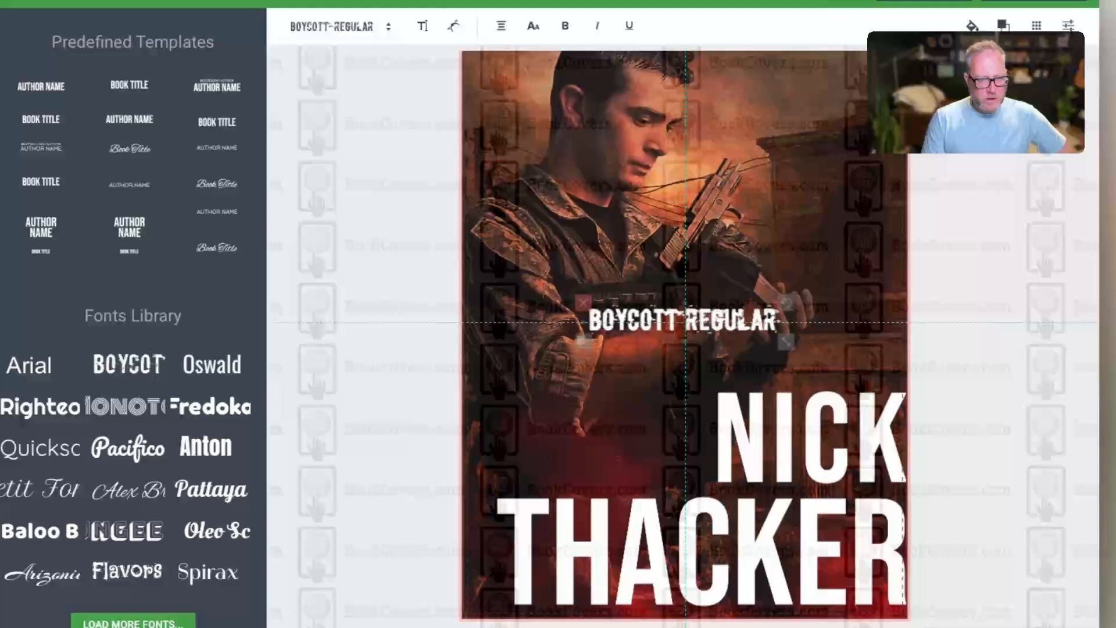
drag(718, 318, 816, 137)
click(418, 25)
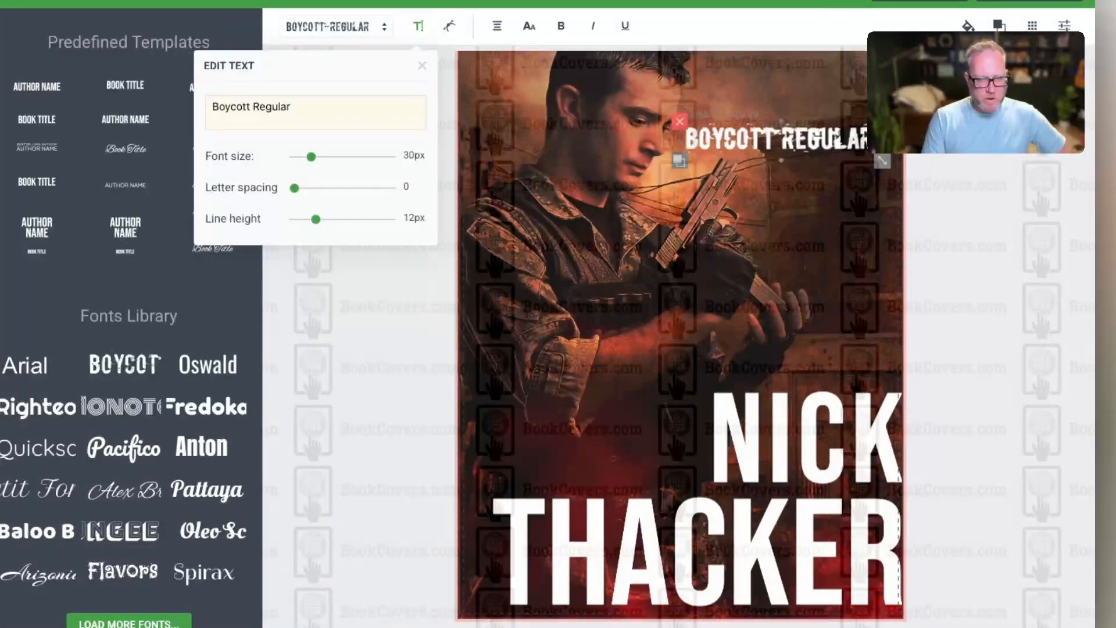
- Compare the Boycott Regular text's settings with those of the first-name text, and delete the Boycott Regular text
double_click(807, 437)
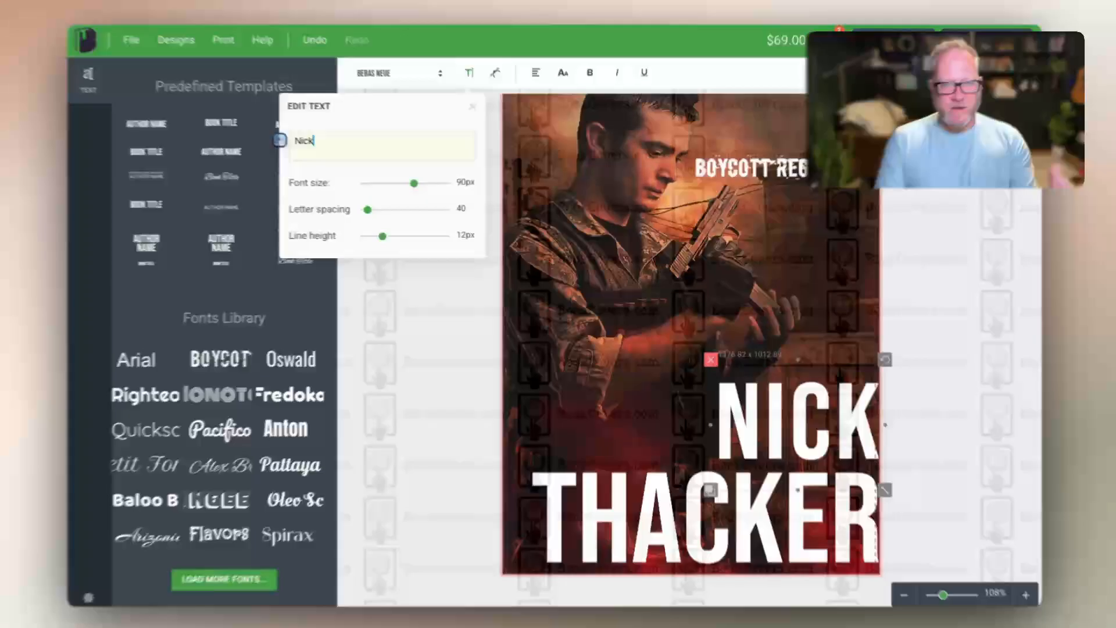
click(764, 170)
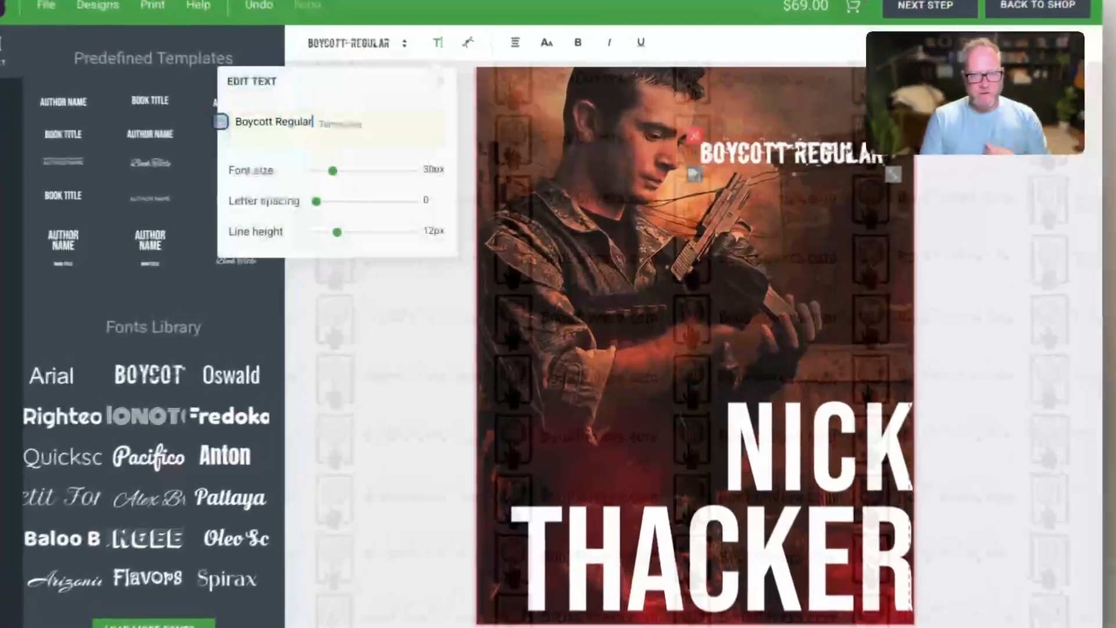
click(820, 450)
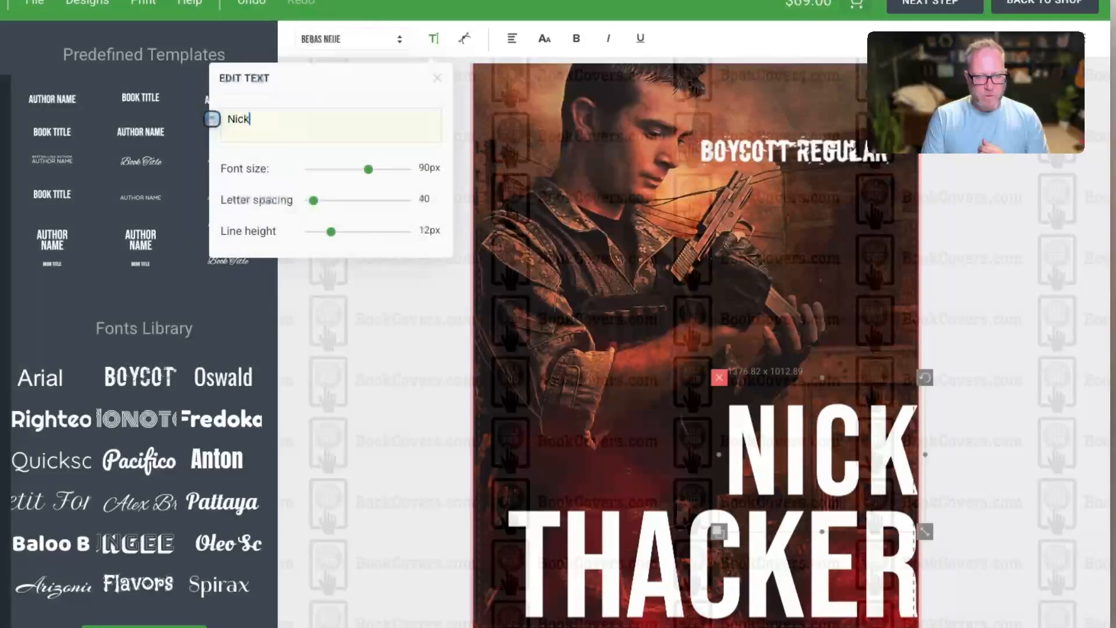
click(793, 152)
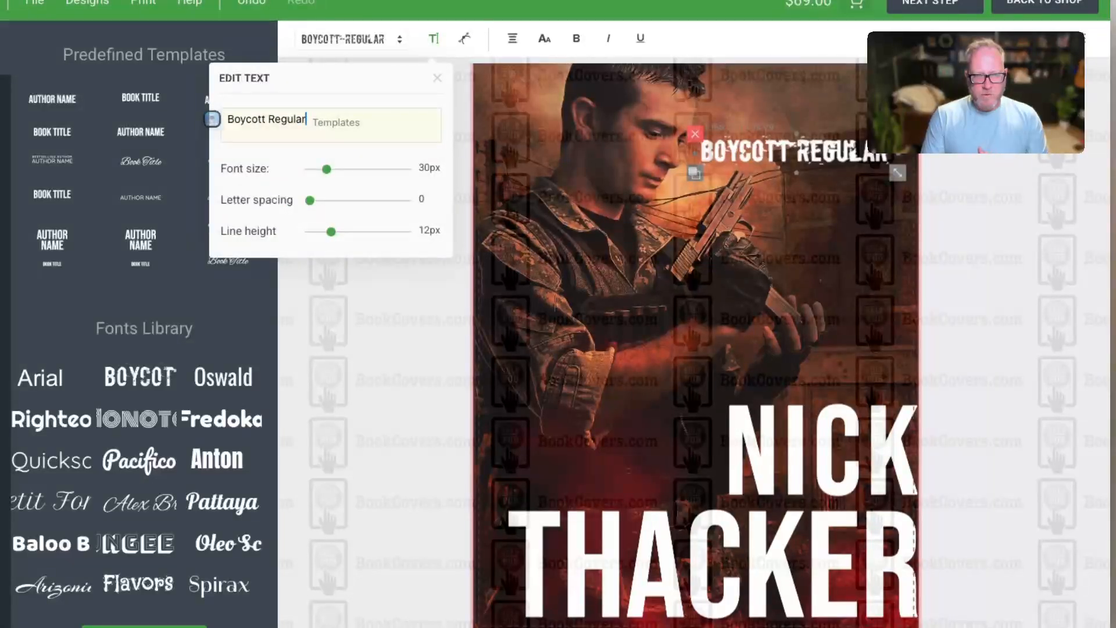
click(695, 135)
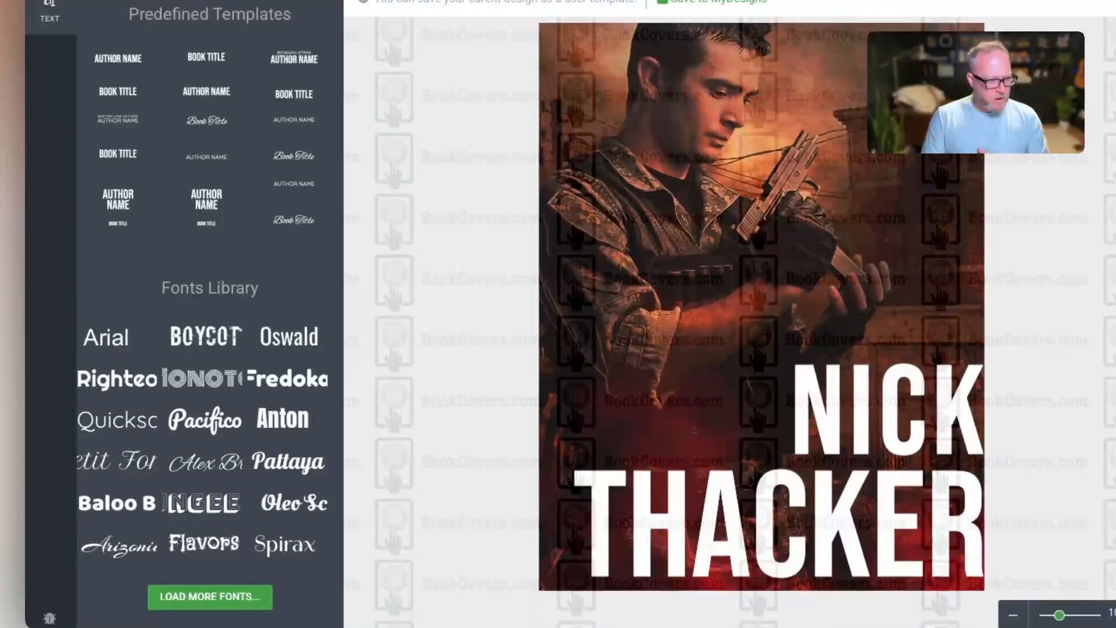
click(117, 421)
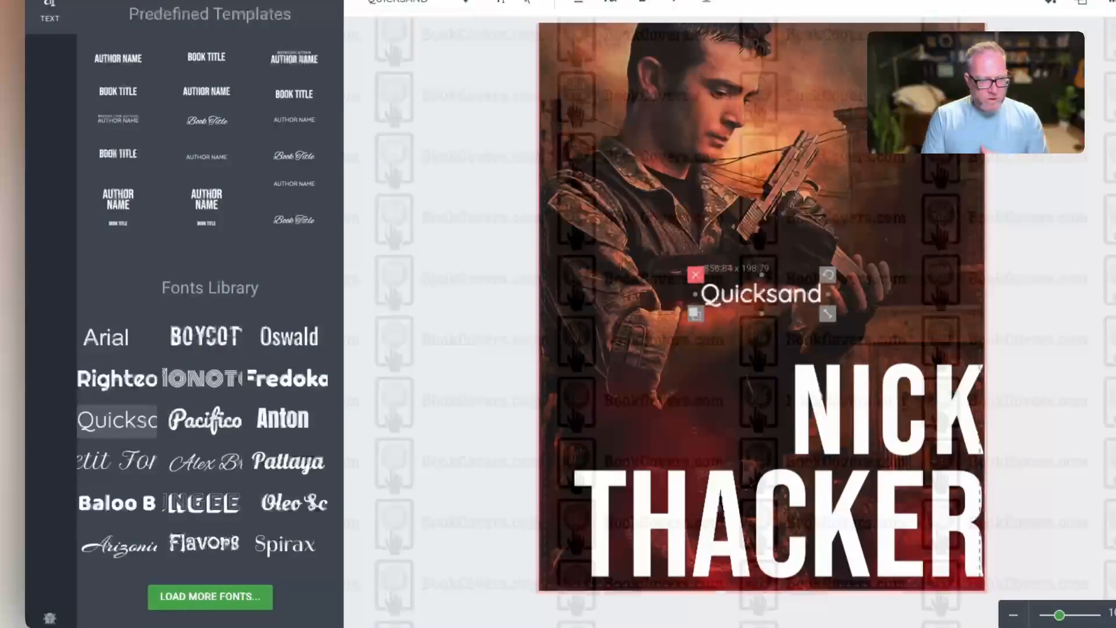
drag(759, 294, 889, 159)
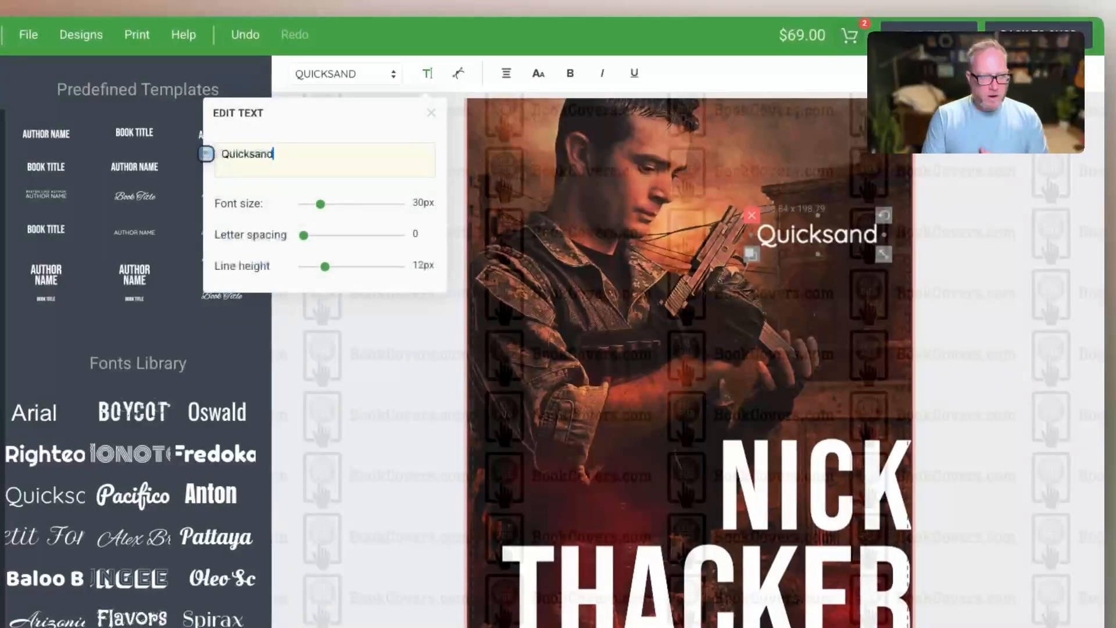
click(538, 73)
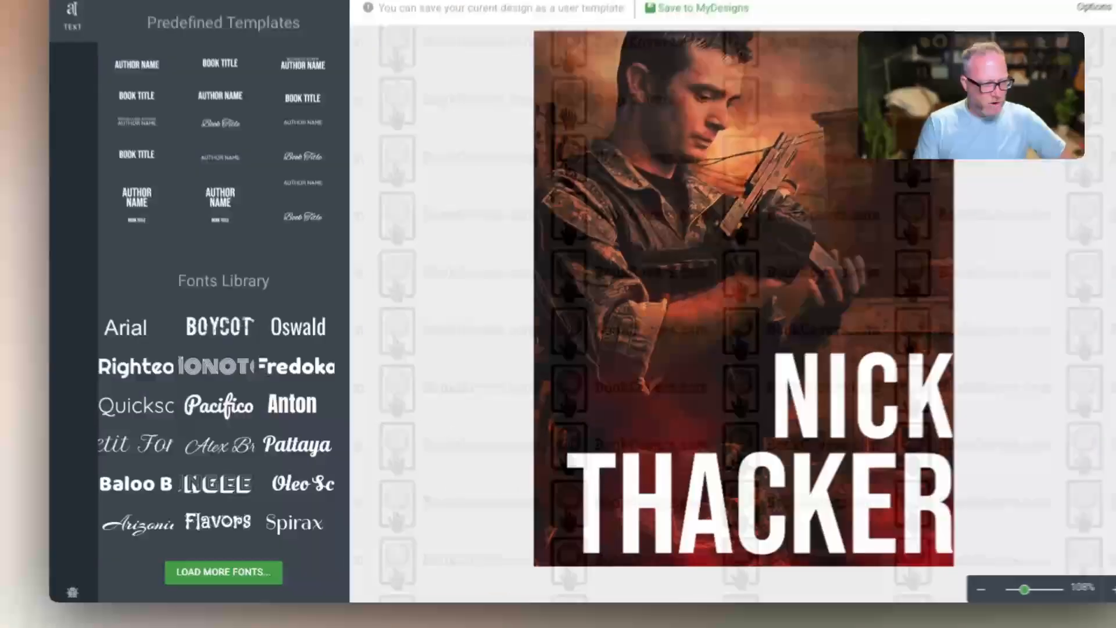
- Browse the Fonts Manager, add the Raleway font to the workspace and return to the cover design
click(237, 569)
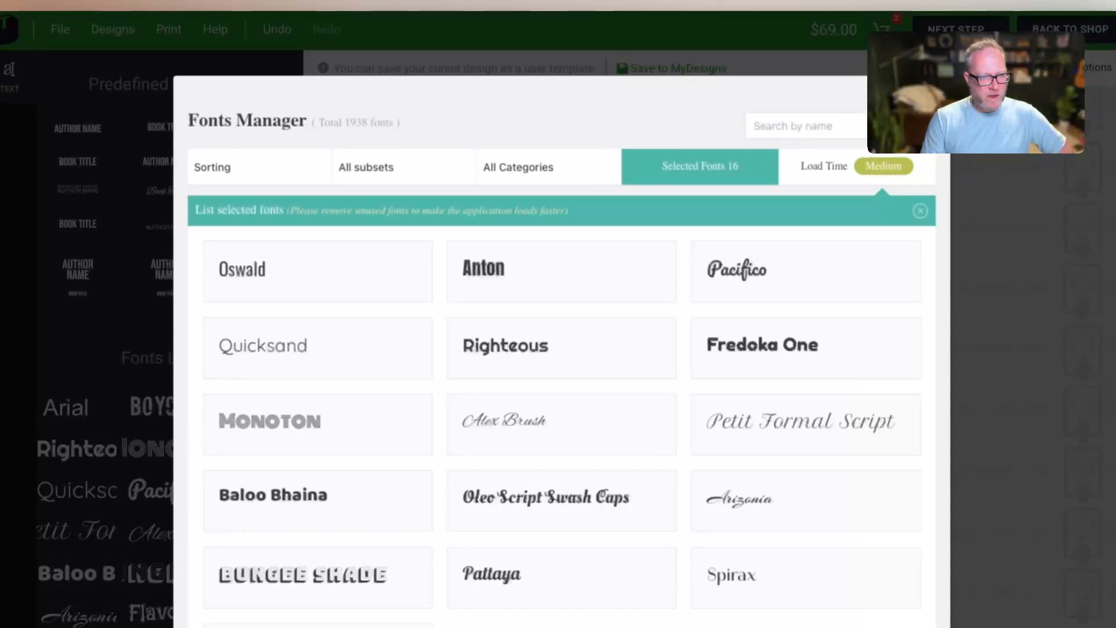
scroll(558, 317, down, 6)
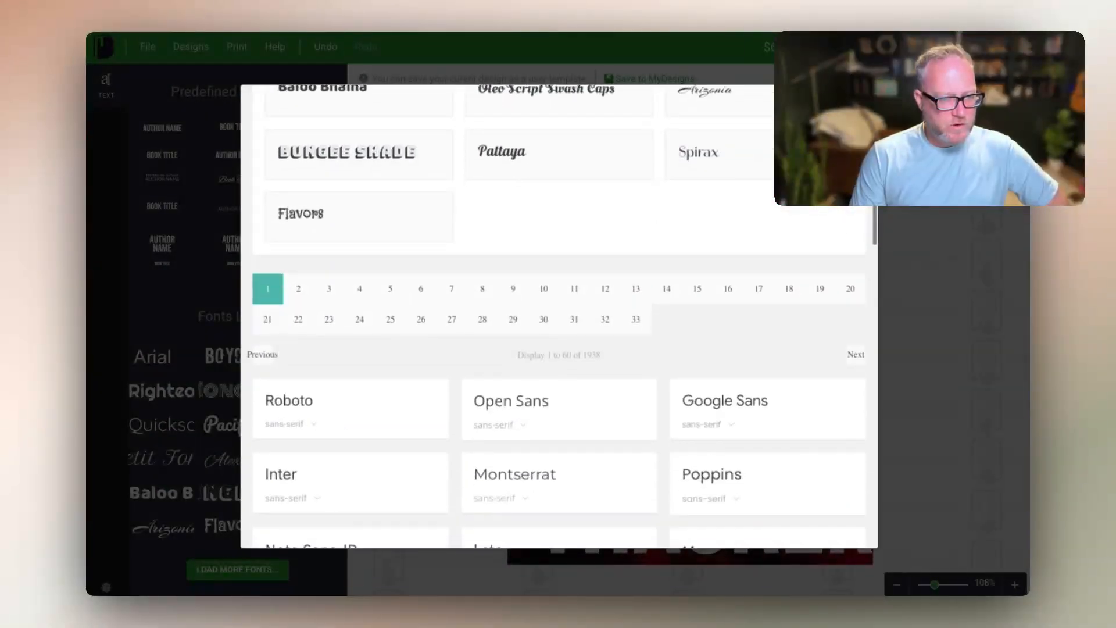
scroll(558, 316, down, 4)
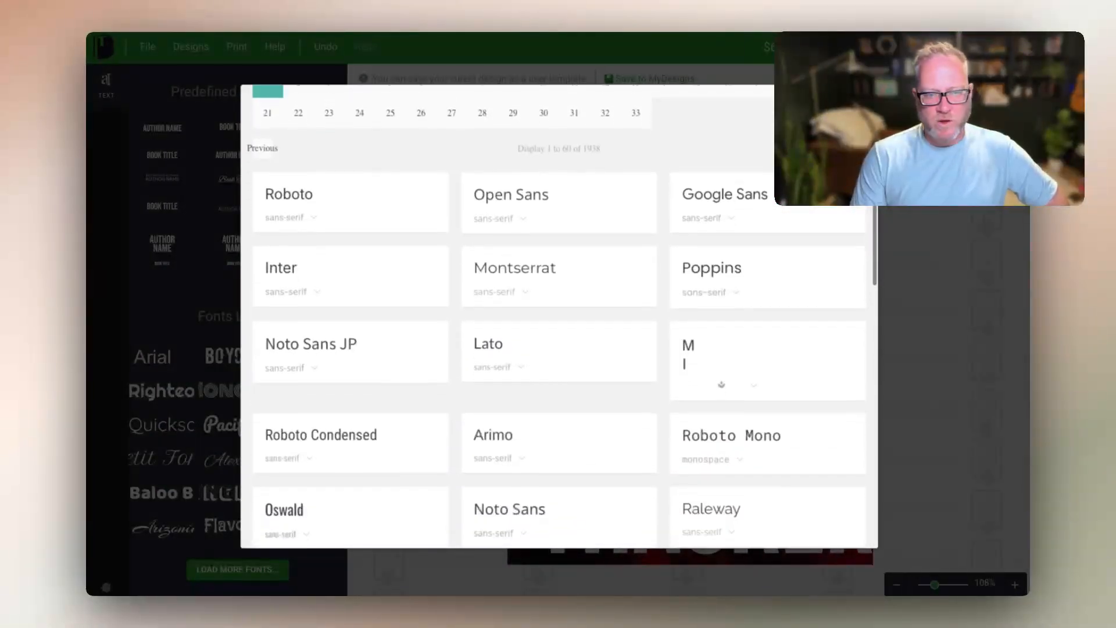
scroll(558, 316, down, 4)
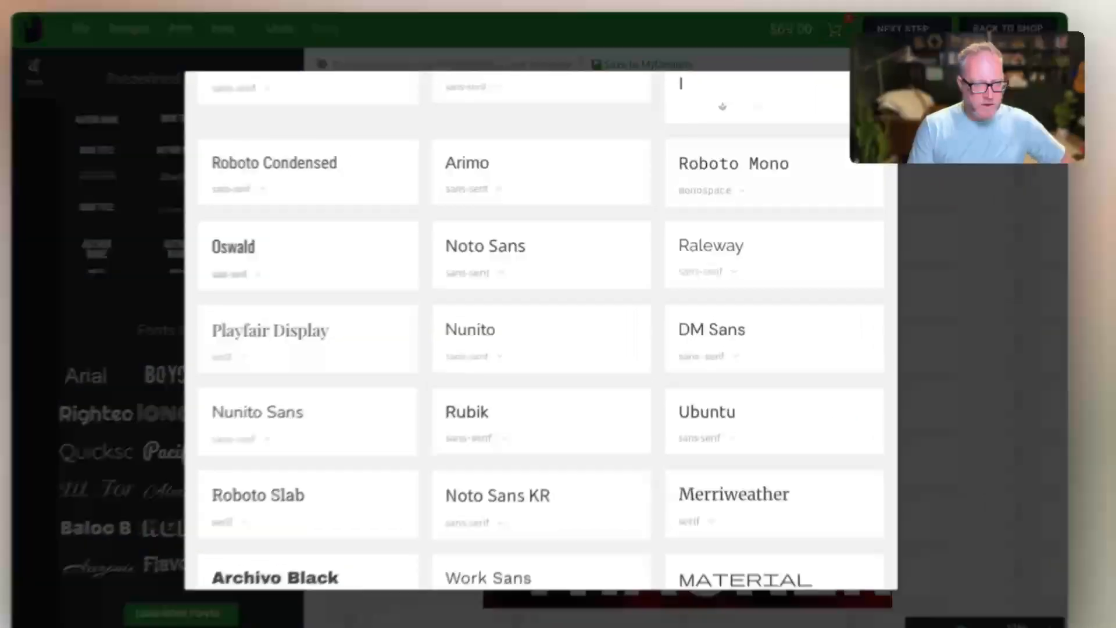
click(755, 241)
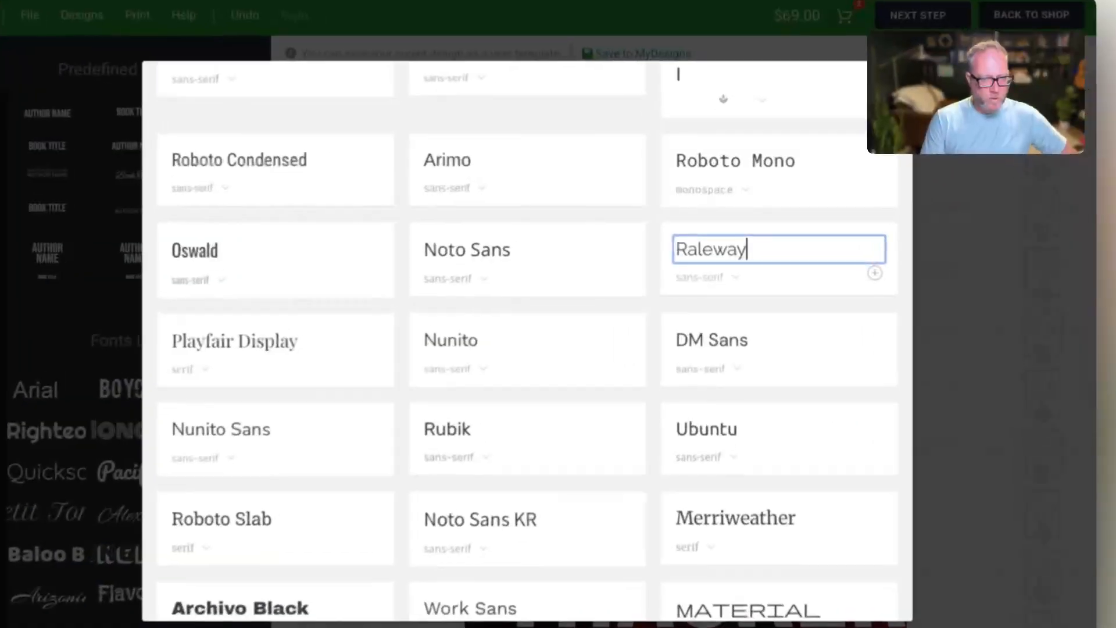
click(846, 260)
click(876, 274)
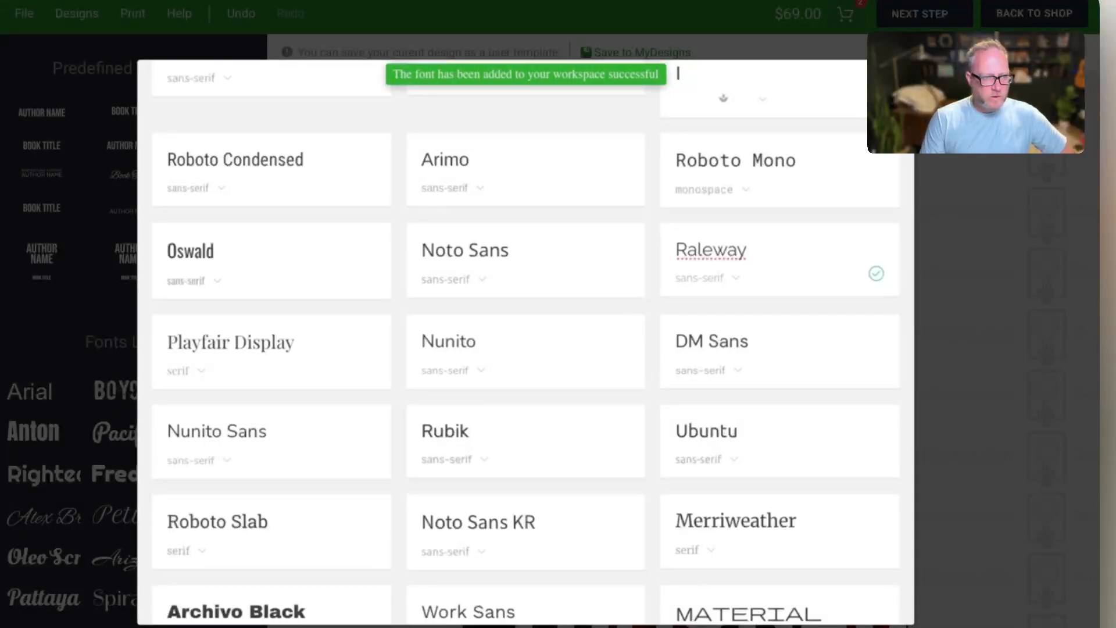
scroll(876, 274, up, 12)
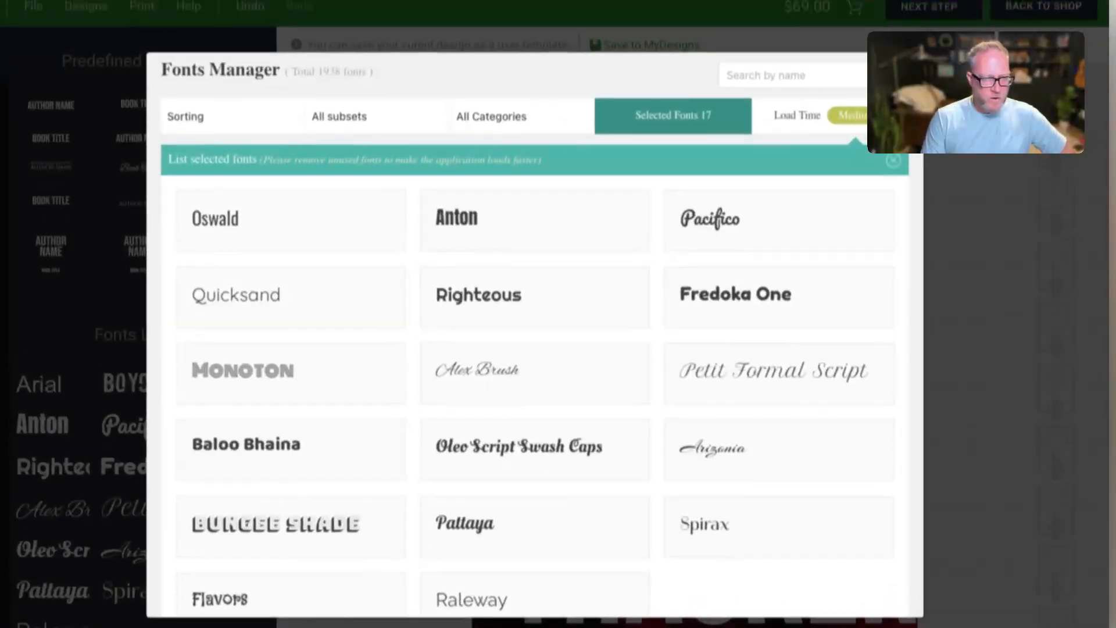
click(914, 62)
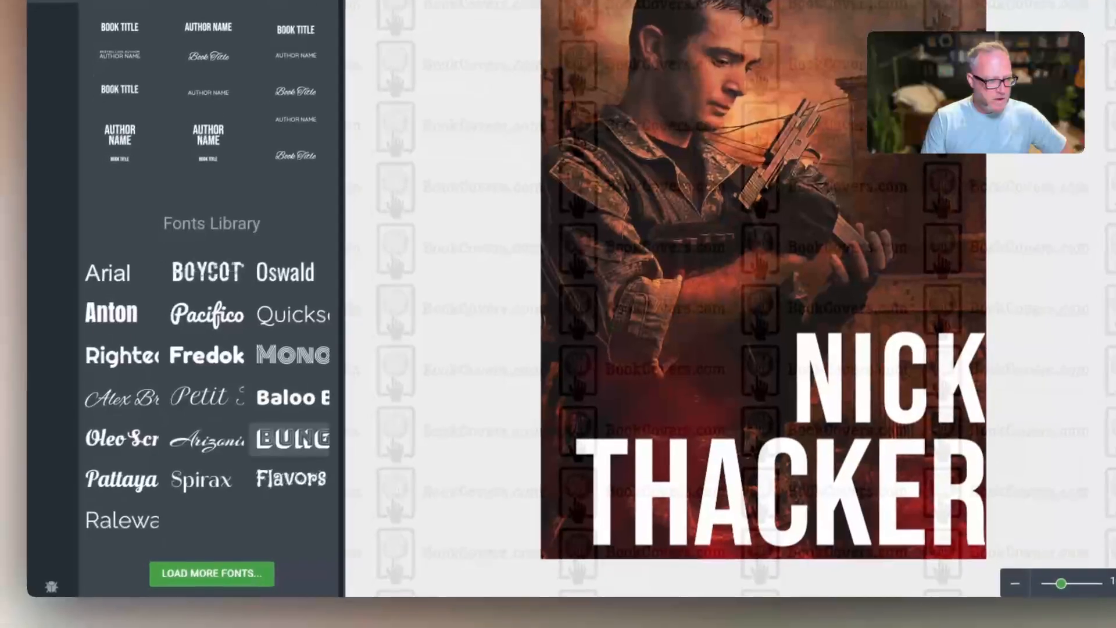
- Add a Raleway text in capitals, enlarge it and move it to the cover's upper-right area
click(122, 520)
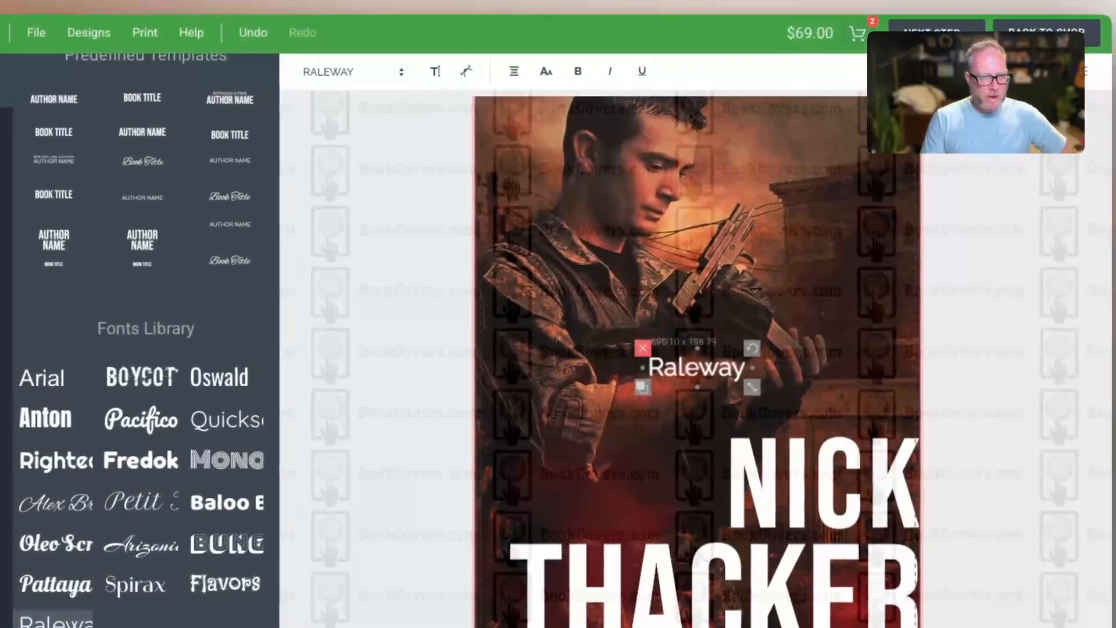
click(546, 71)
drag(696, 368, 751, 248)
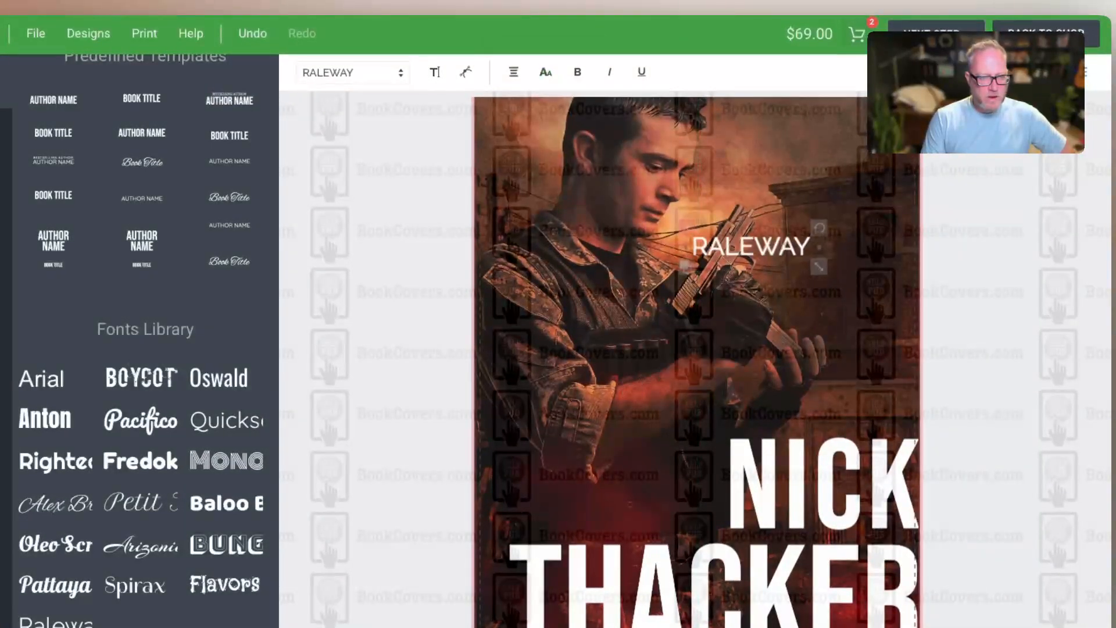
drag(824, 247, 895, 263)
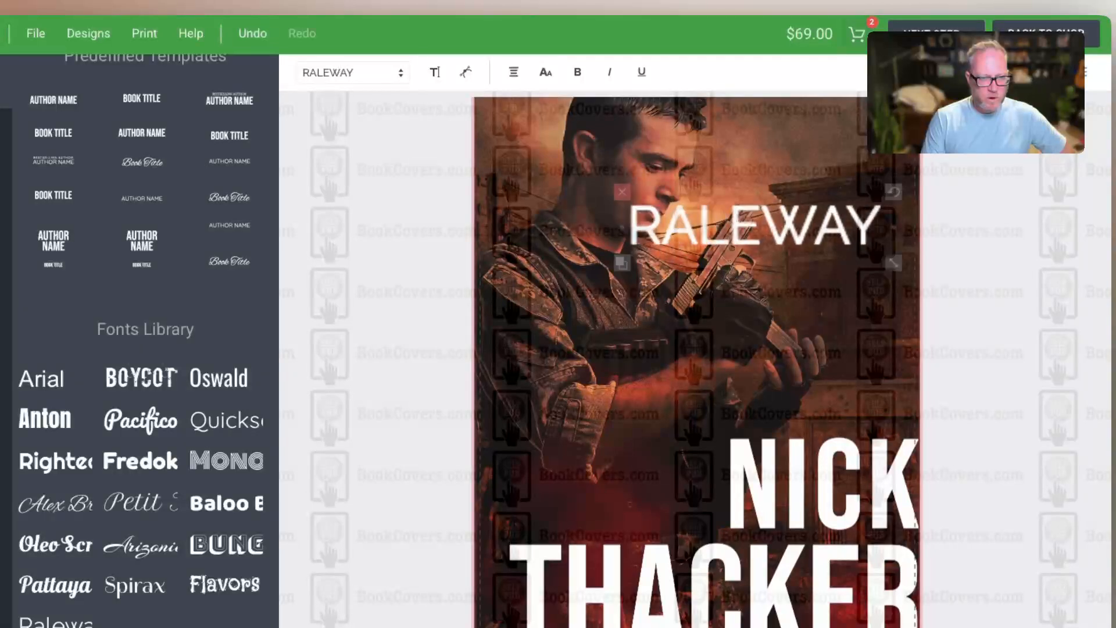
drag(754, 227, 795, 193)
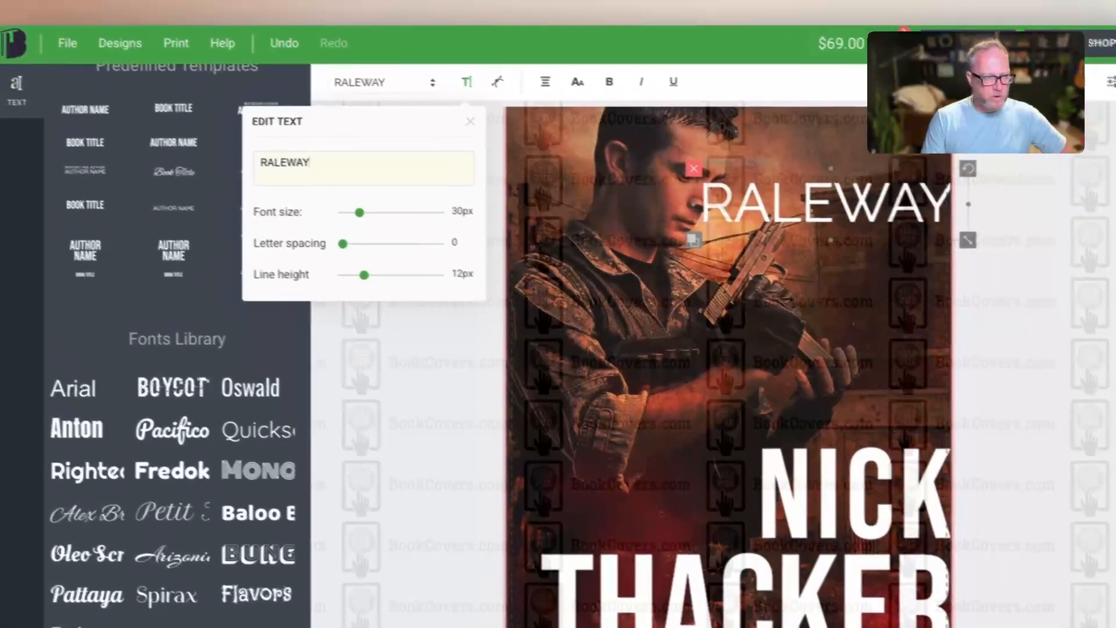
- Replace the Raleway text with "Book" and "Title" on two lines and left-align it
drag(279, 154, 207, 154)
text(B)
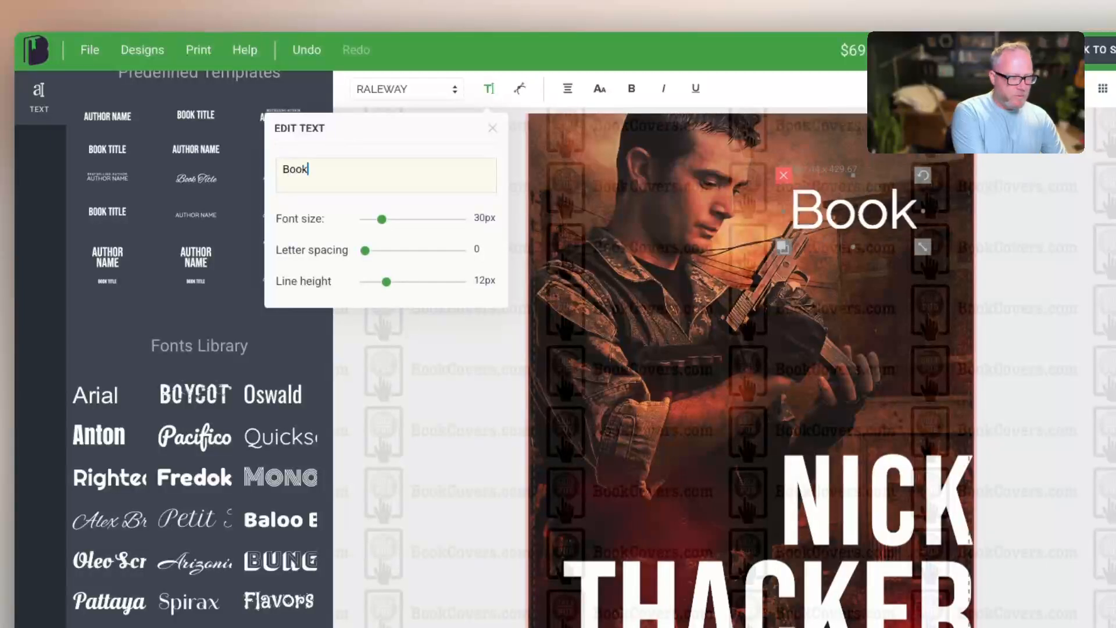
text(ook)
key(Return)
text(Title)
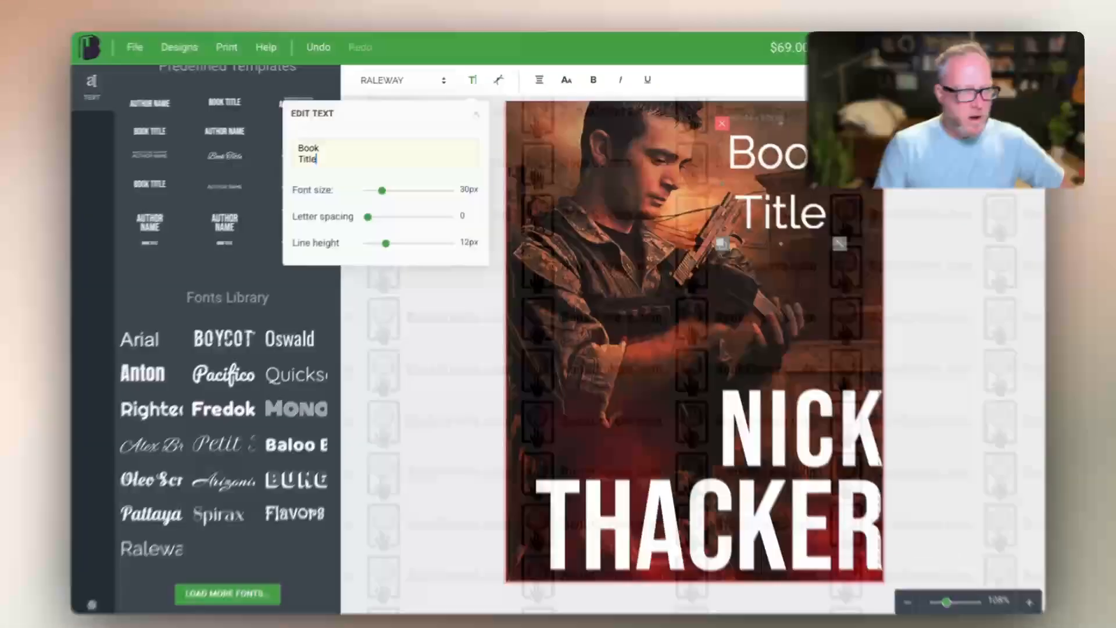
click(539, 78)
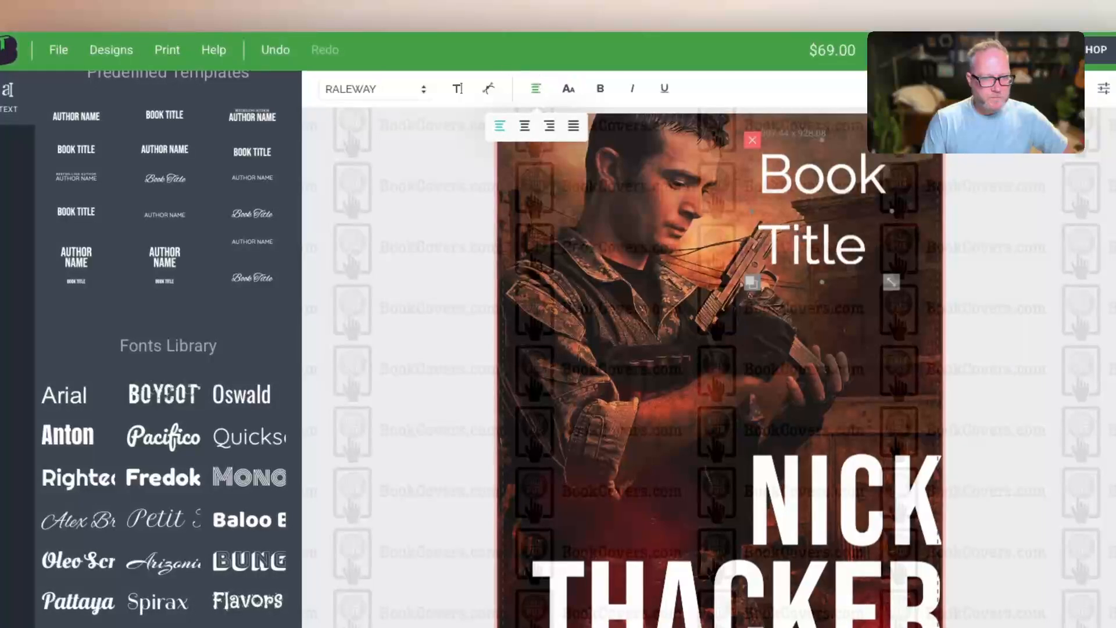
- Format the book title with 8px line height, 46px font size, right alignment and uppercase letters
click(458, 89)
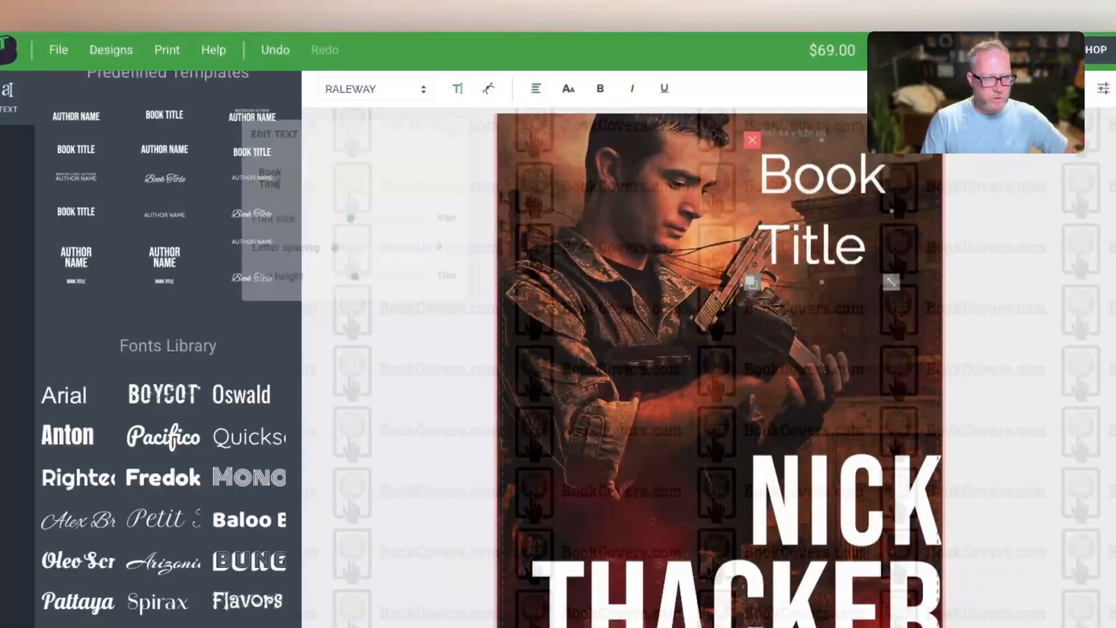
drag(350, 282, 347, 281)
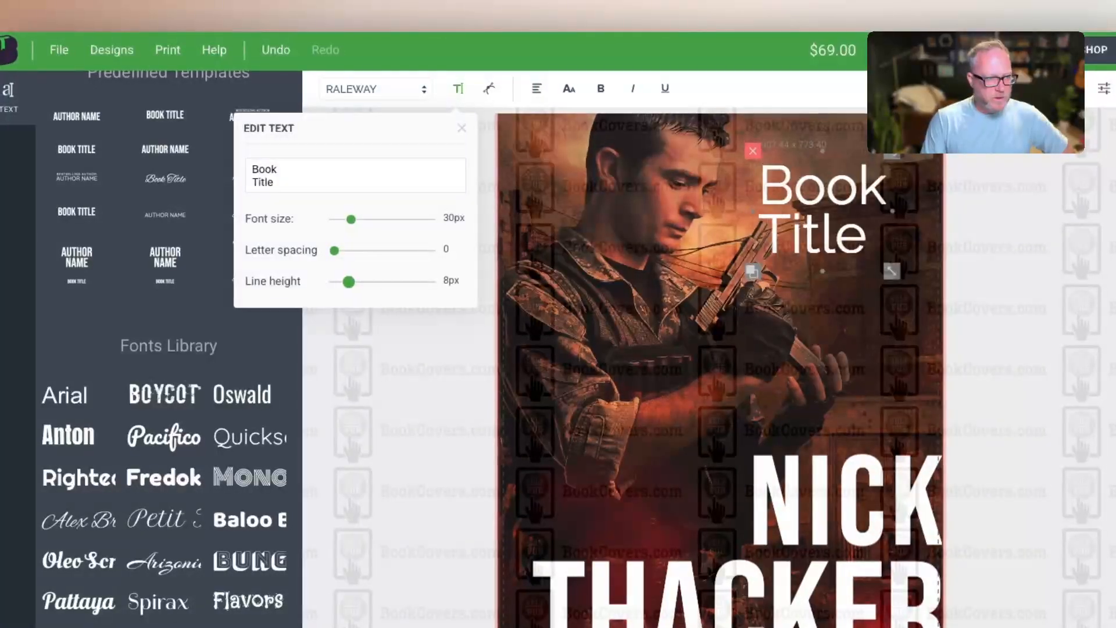
mouse_move(350, 219)
mouse_down()
mouse_move(374, 219)
mouse_move(359, 219)
mouse_up()
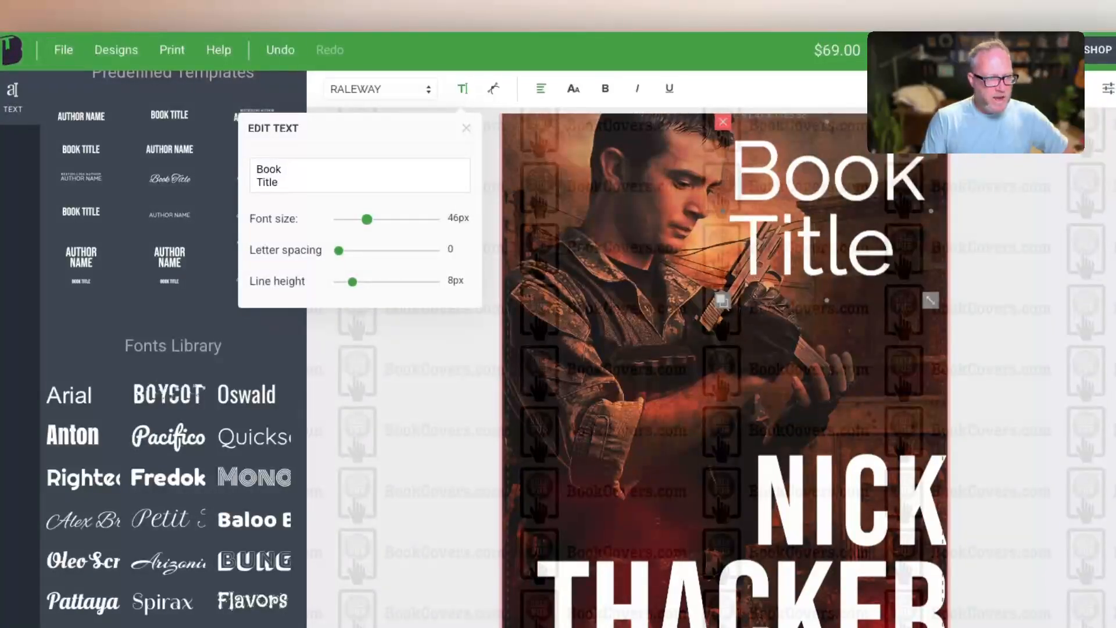
click(541, 89)
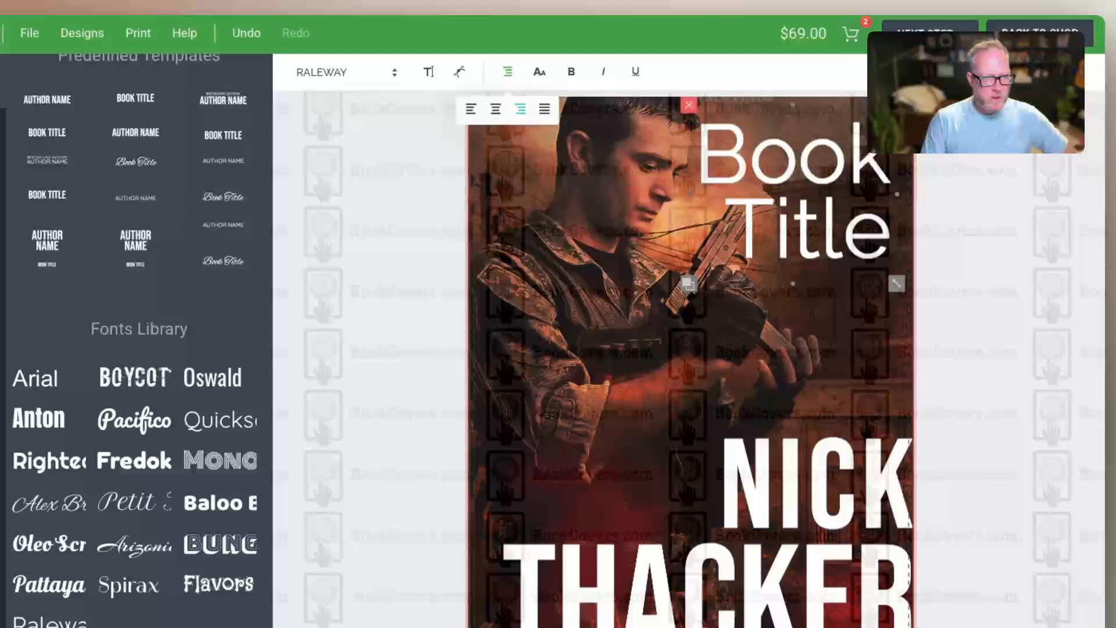
click(573, 88)
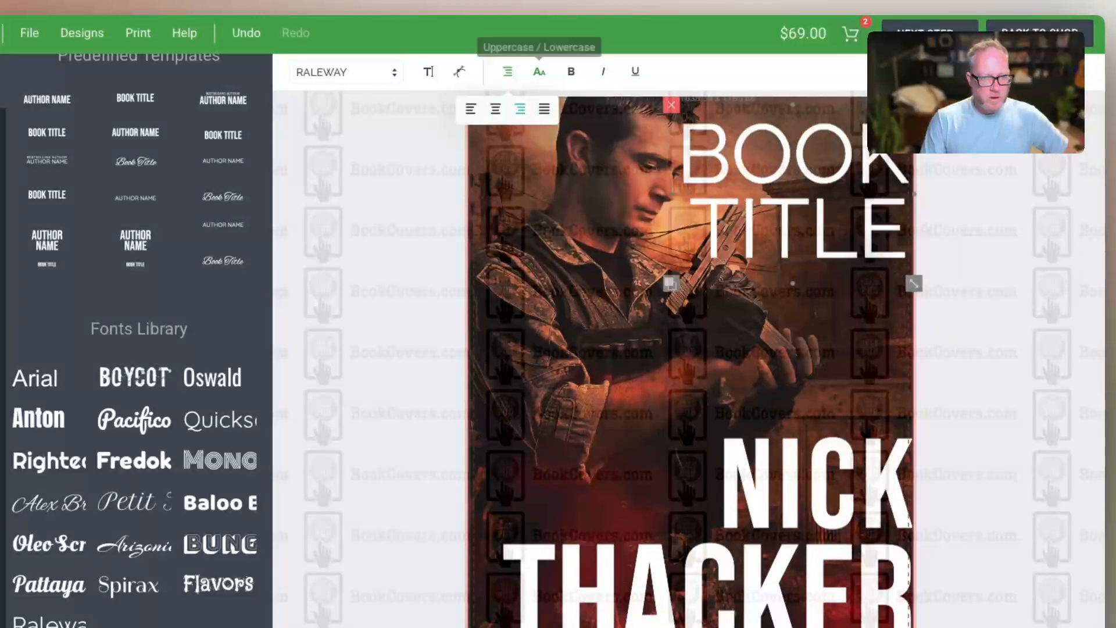
- Shrink the book title to about 1295 x 927 and place it against the cover's right edge near the top
drag(778, 186, 781, 206)
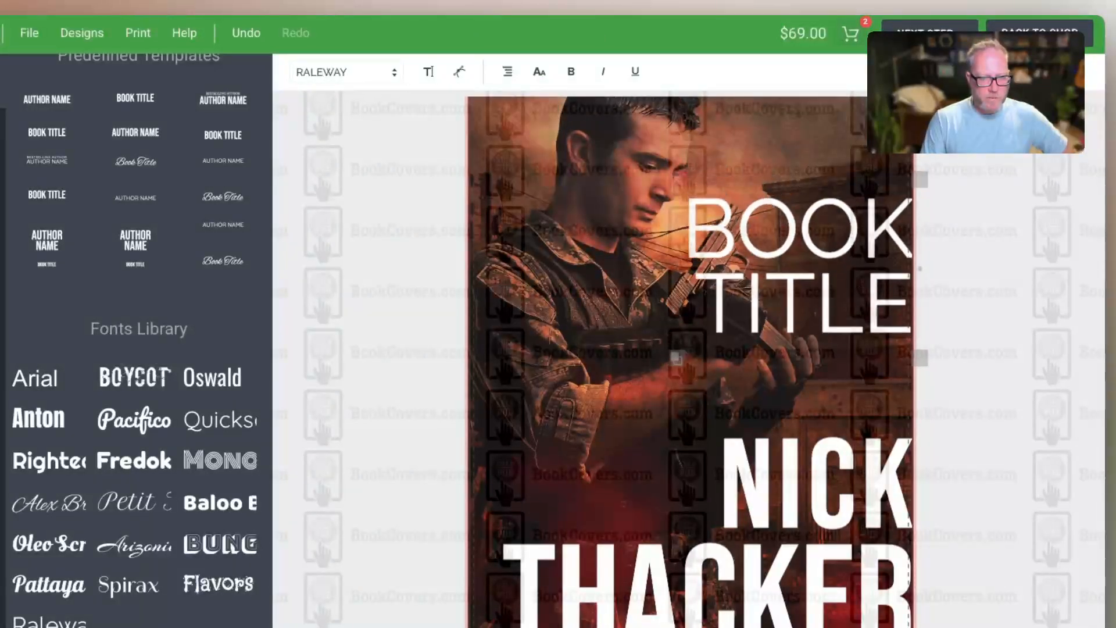
drag(799, 265, 796, 224)
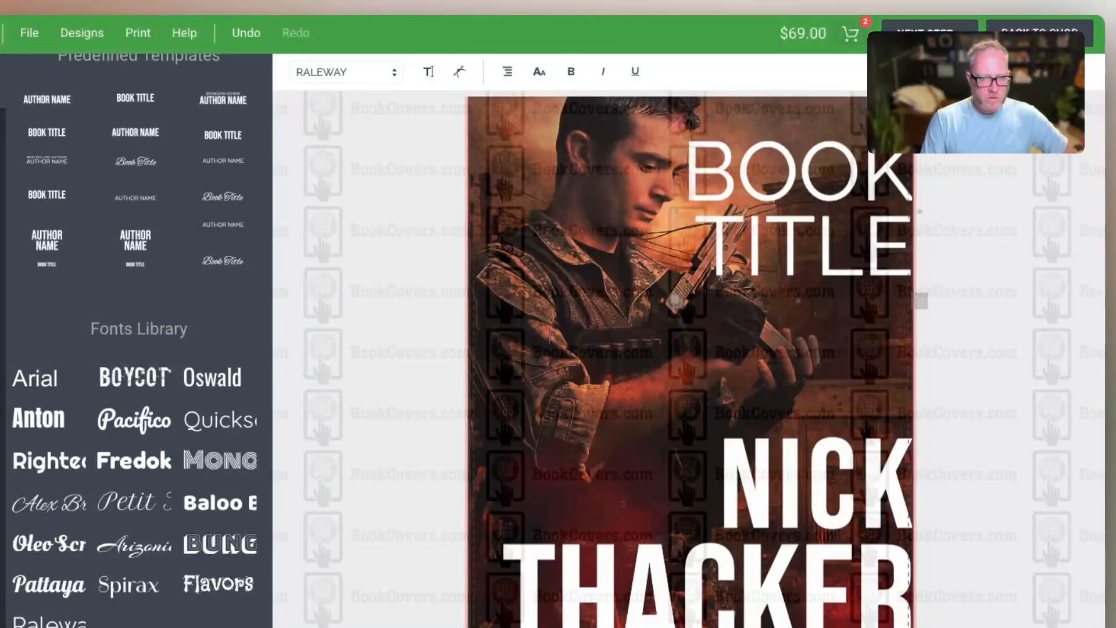
double_click(796, 224)
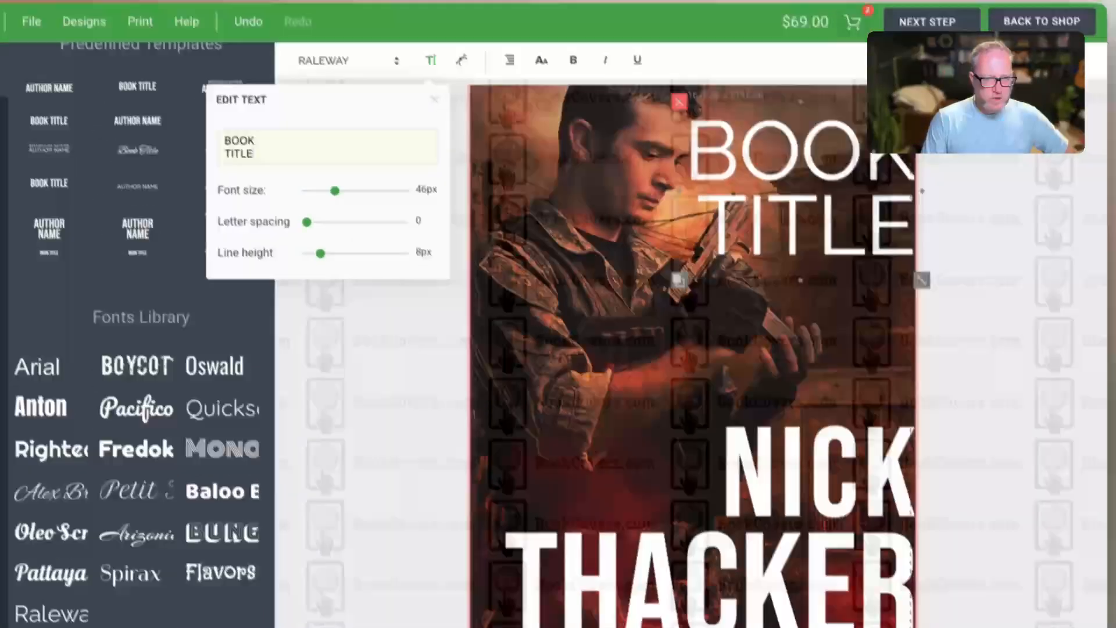
drag(899, 291, 880, 277)
drag(885, 235, 879, 229)
drag(808, 179, 817, 180)
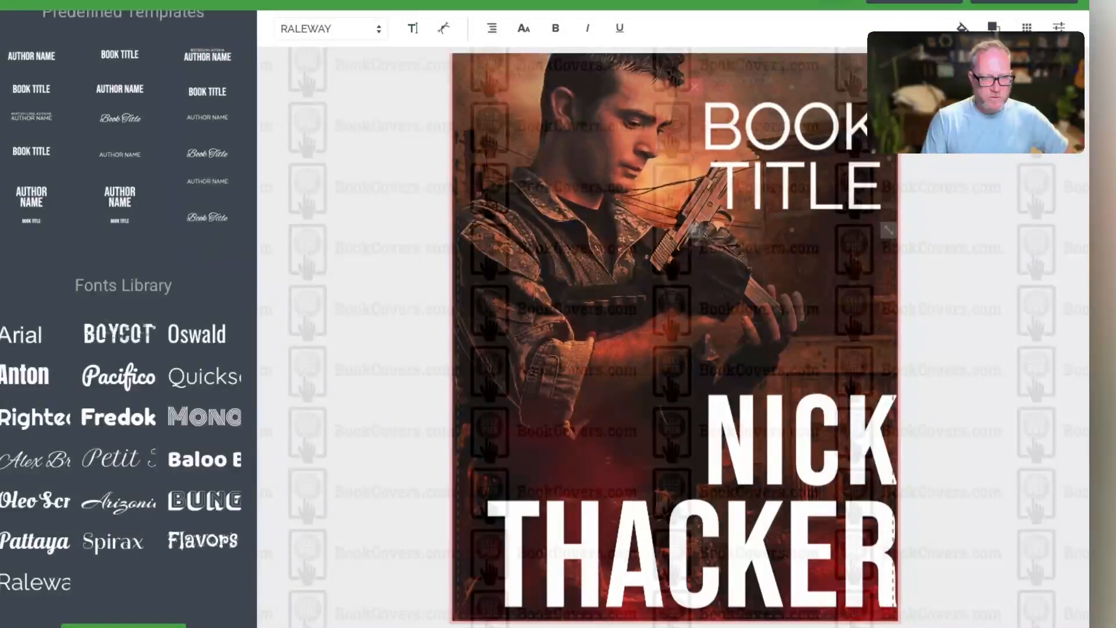
drag(808, 137, 811, 137)
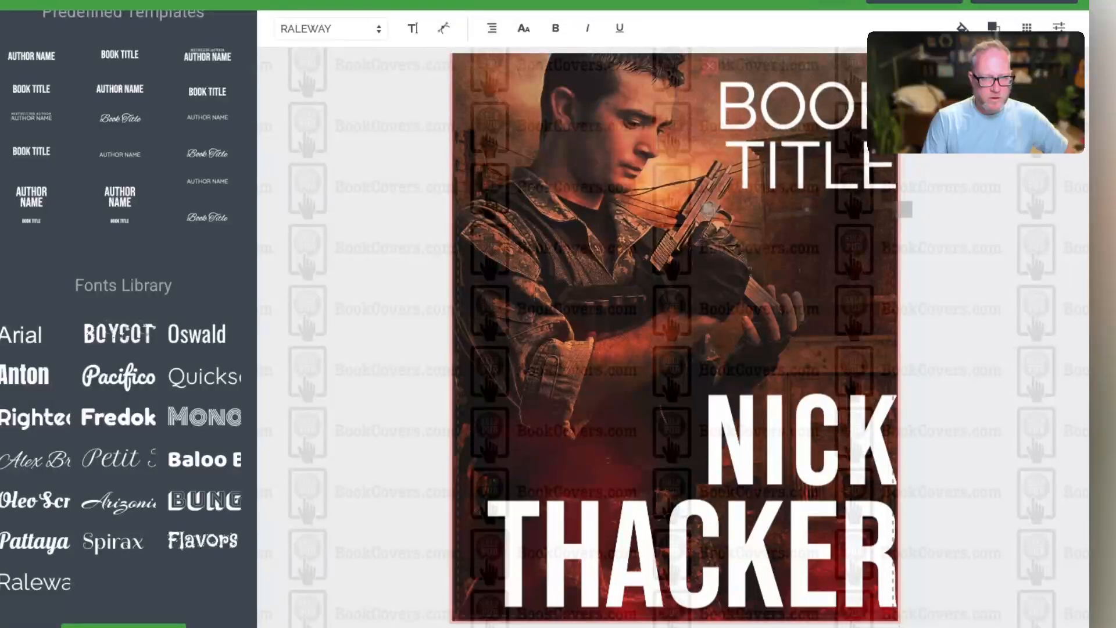
click(959, 291)
scroll(958, 290, down, 1)
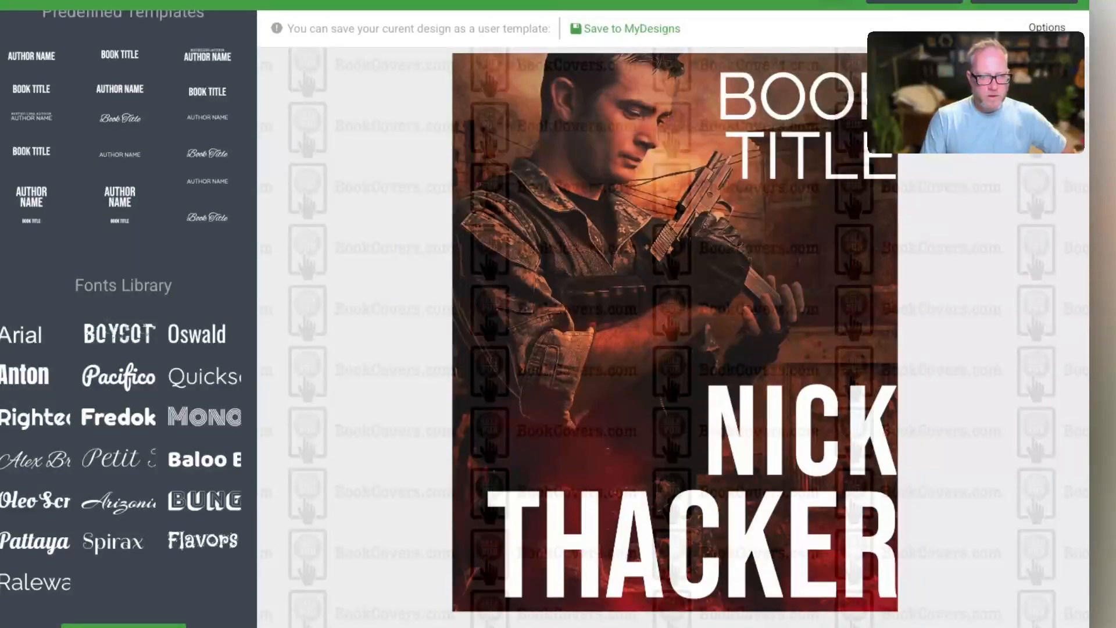
scroll(674, 340, up, 1)
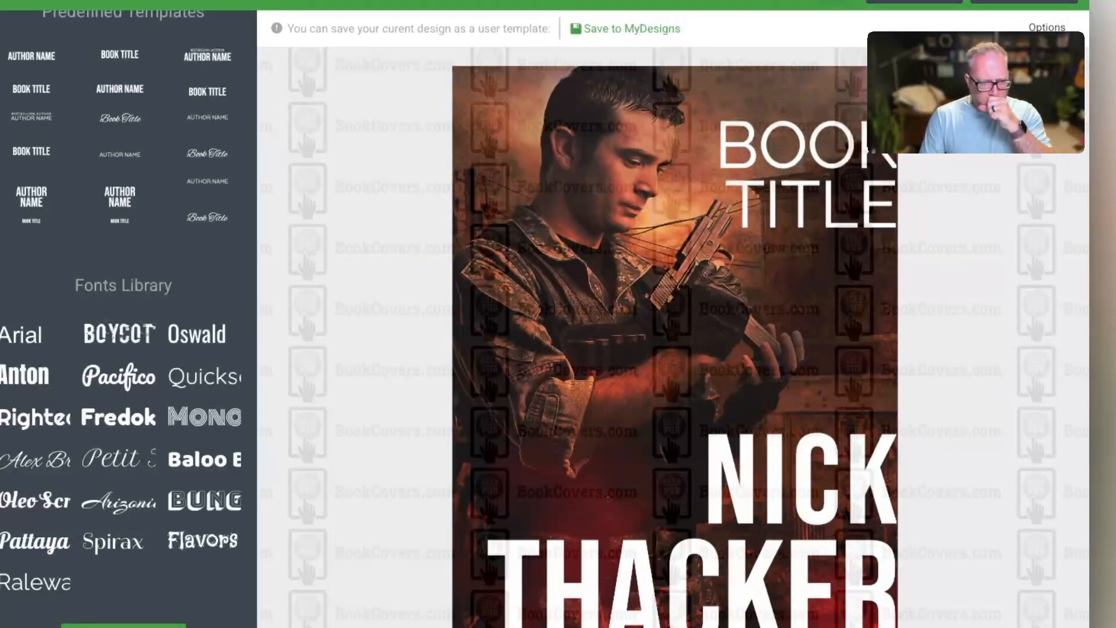
- Fill the book title with the golden-yellow preset color and set its stroke color to black, #000000
click(806, 173)
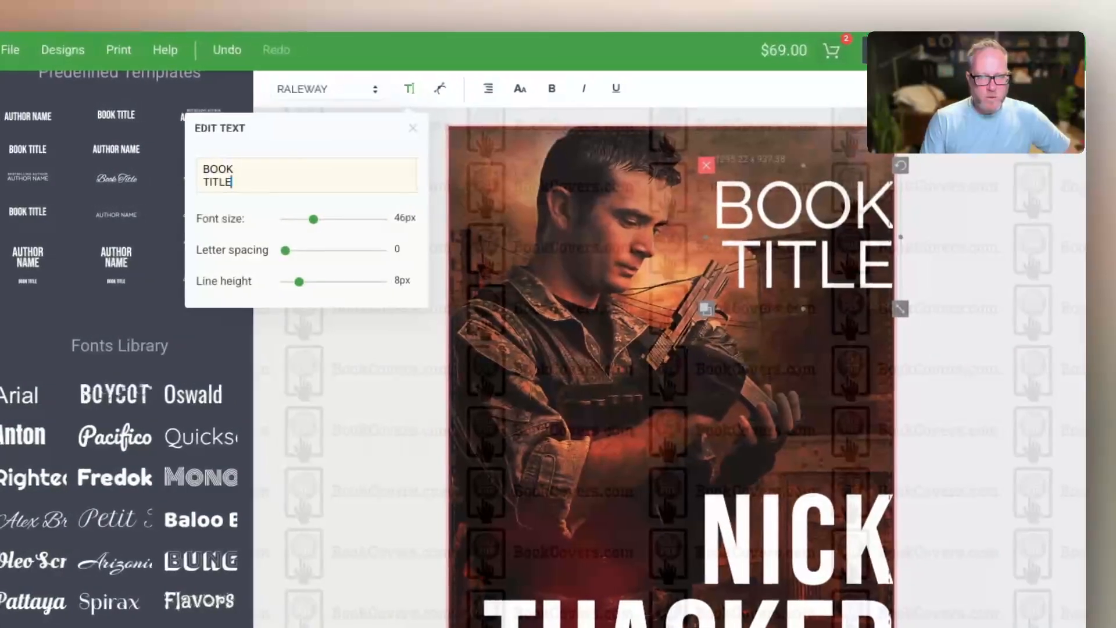
click(970, 48)
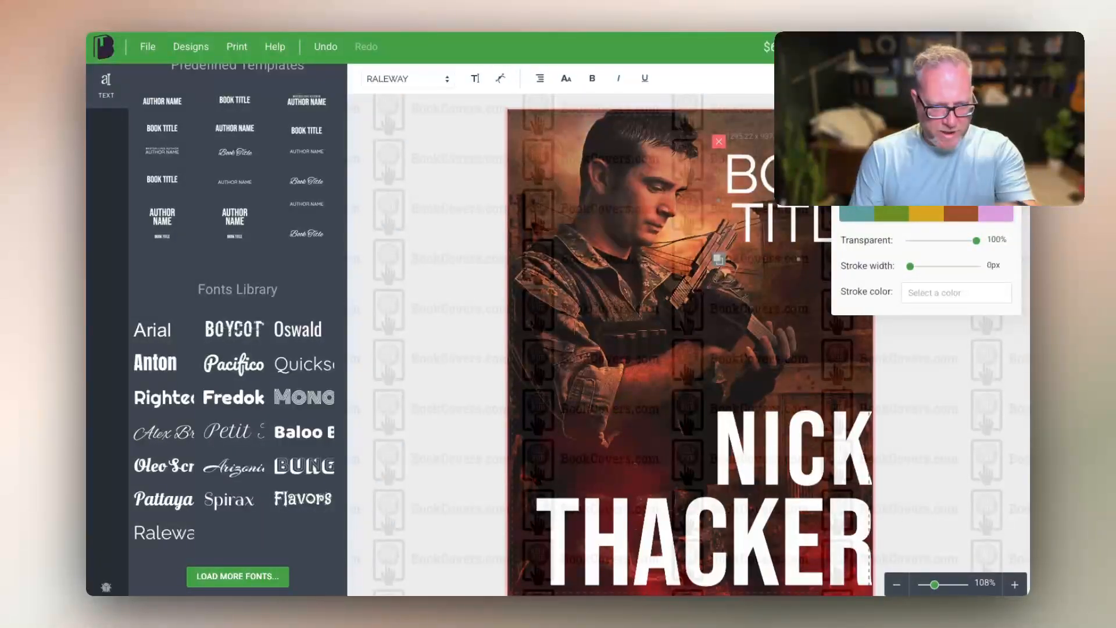
click(926, 211)
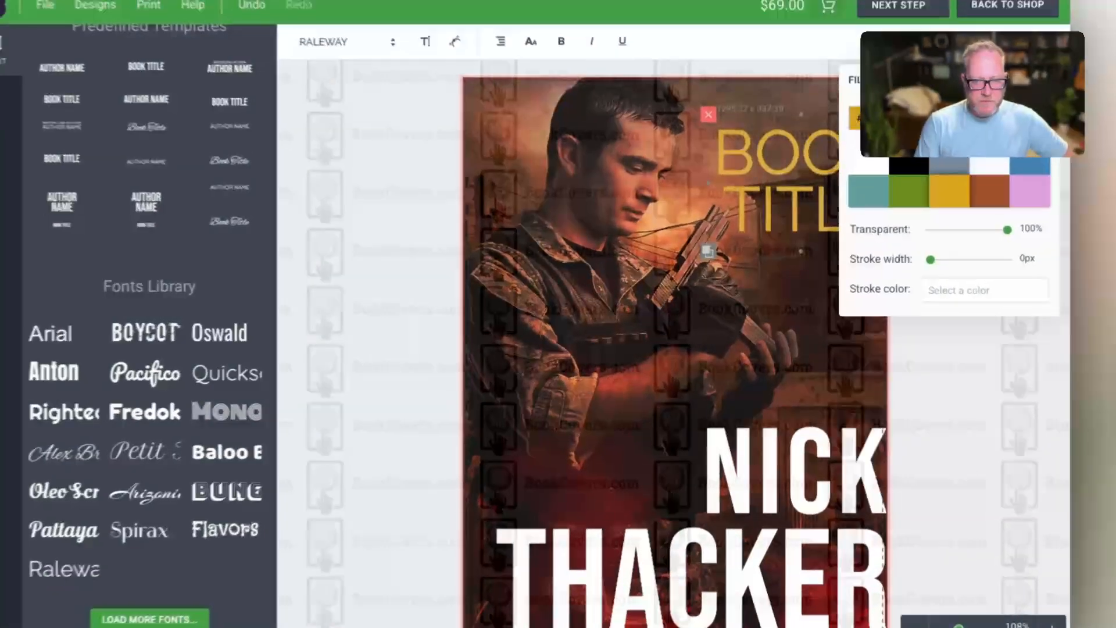
click(912, 144)
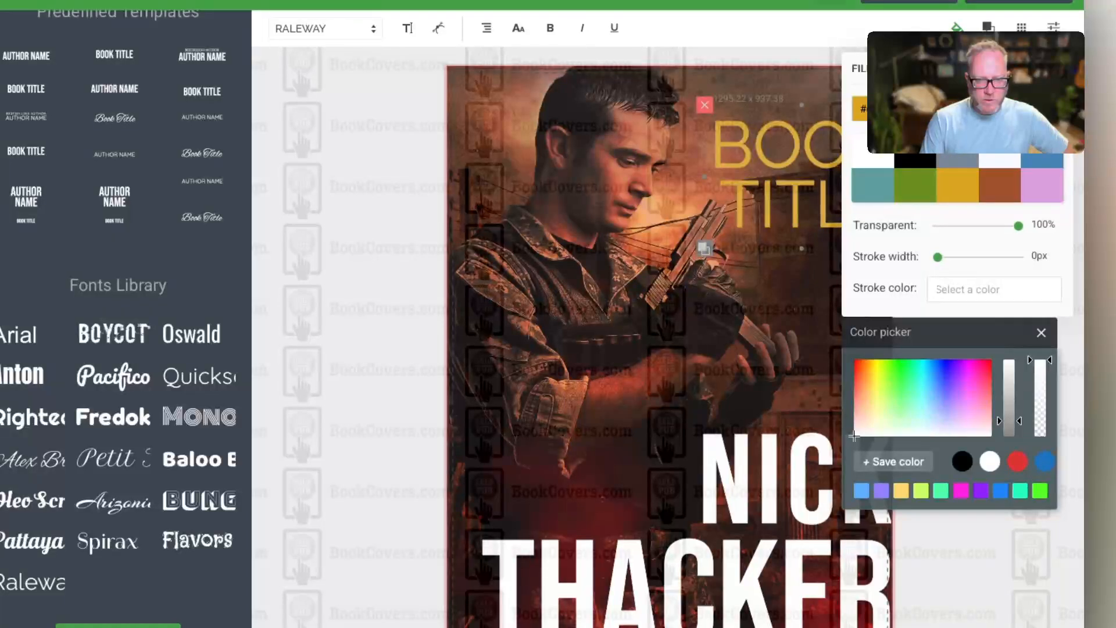
click(853, 436)
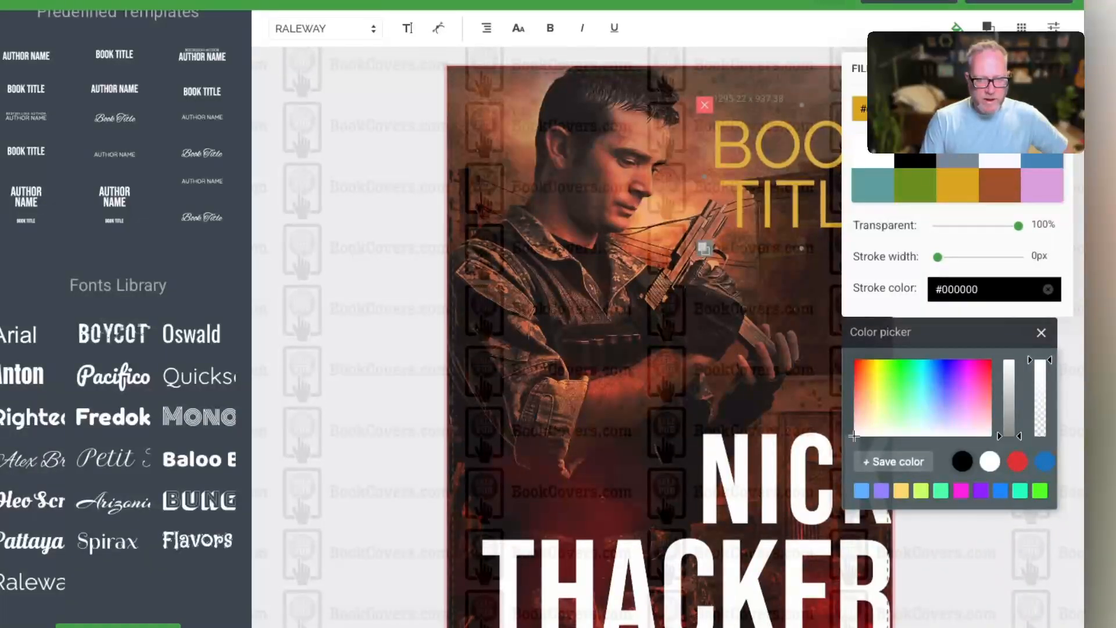
- Give the book title an 84px stroke in black, #000000
drag(937, 257, 1004, 257)
click(964, 549)
click(814, 194)
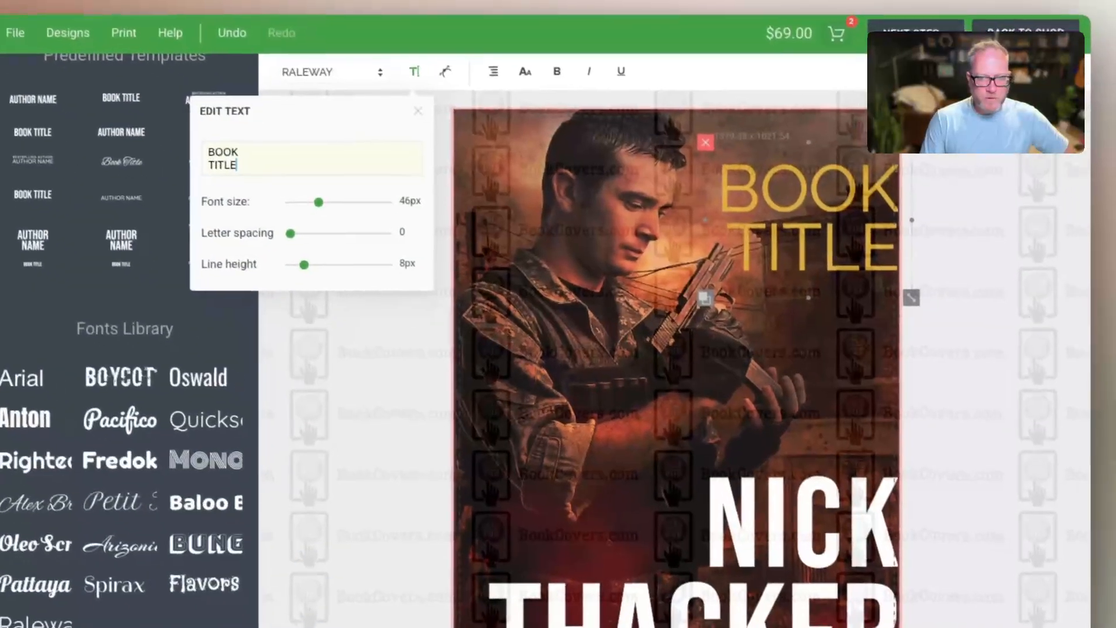
click(957, 27)
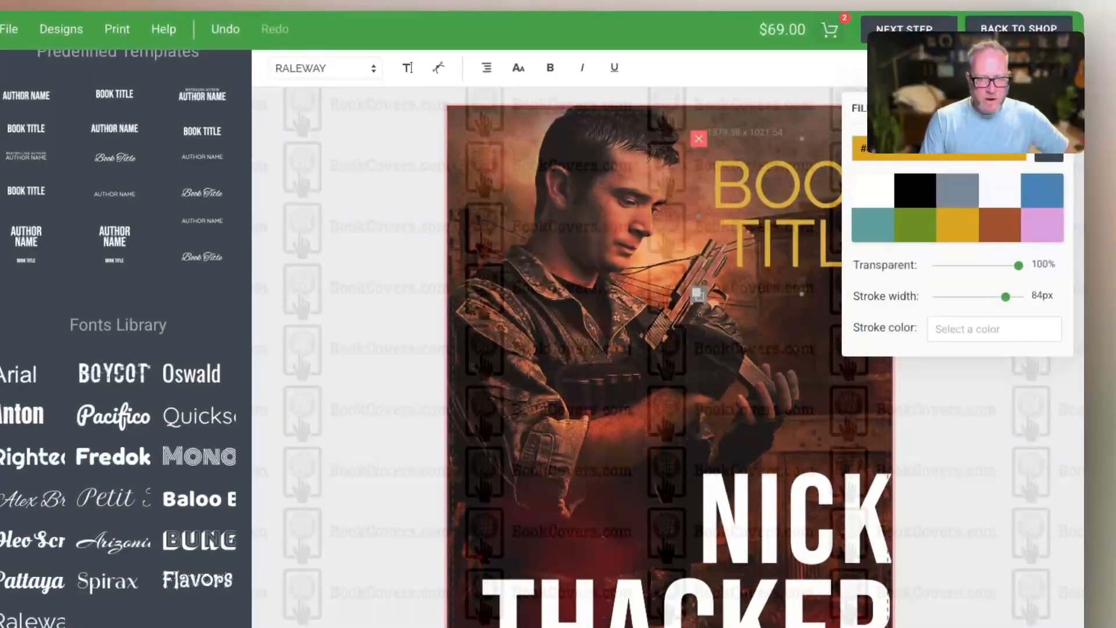
click(993, 329)
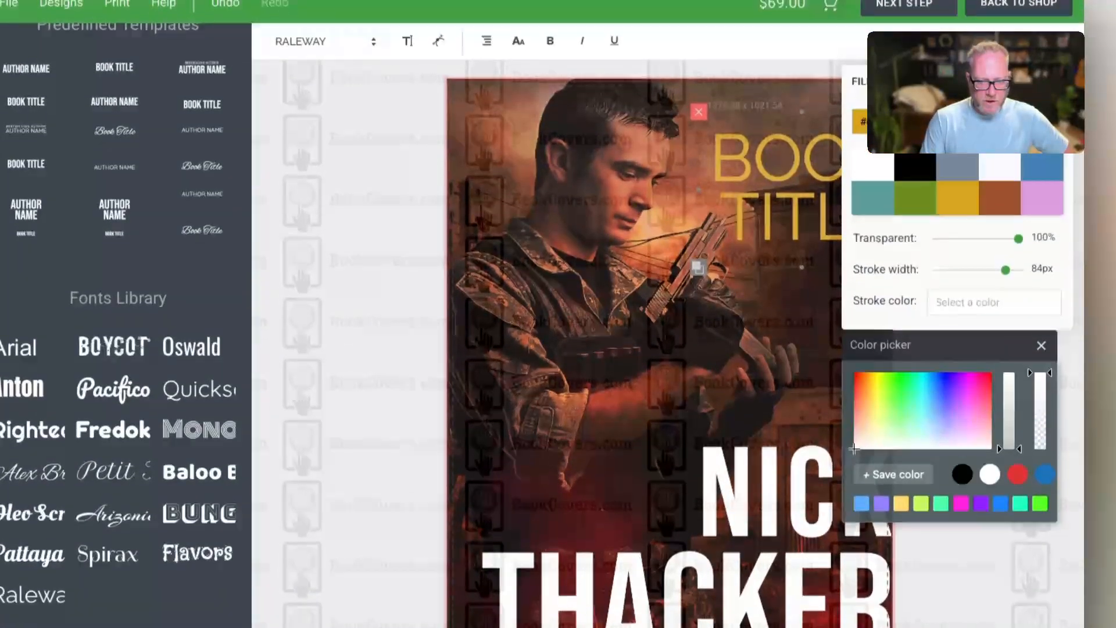
click(962, 500)
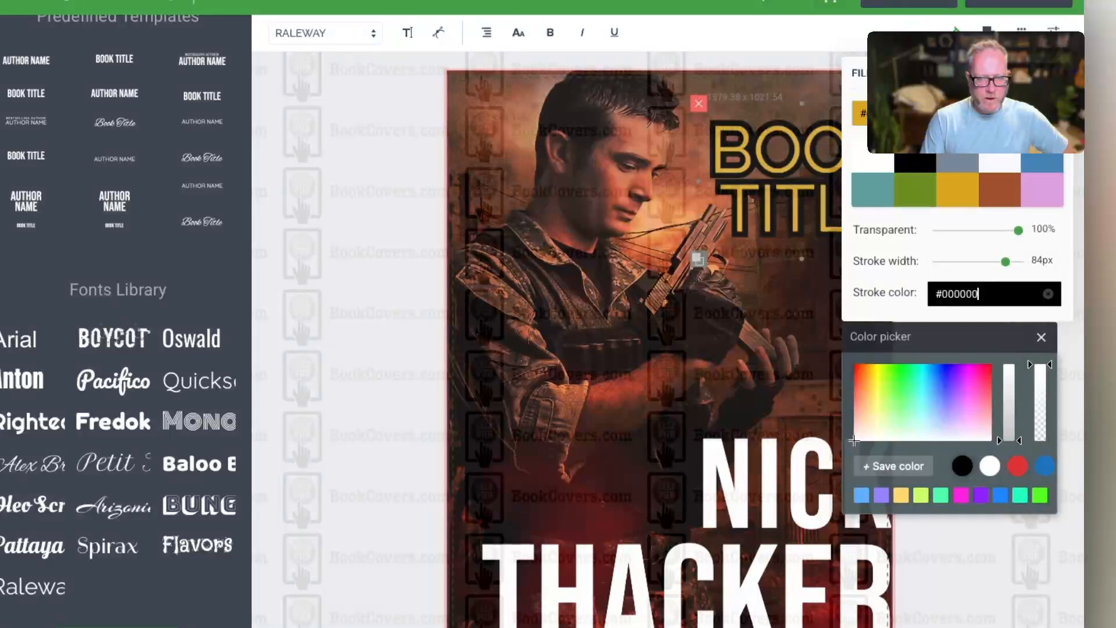
- Set the book title's stroke width to 35px and clear its stroke color
drag(1005, 262, 967, 262)
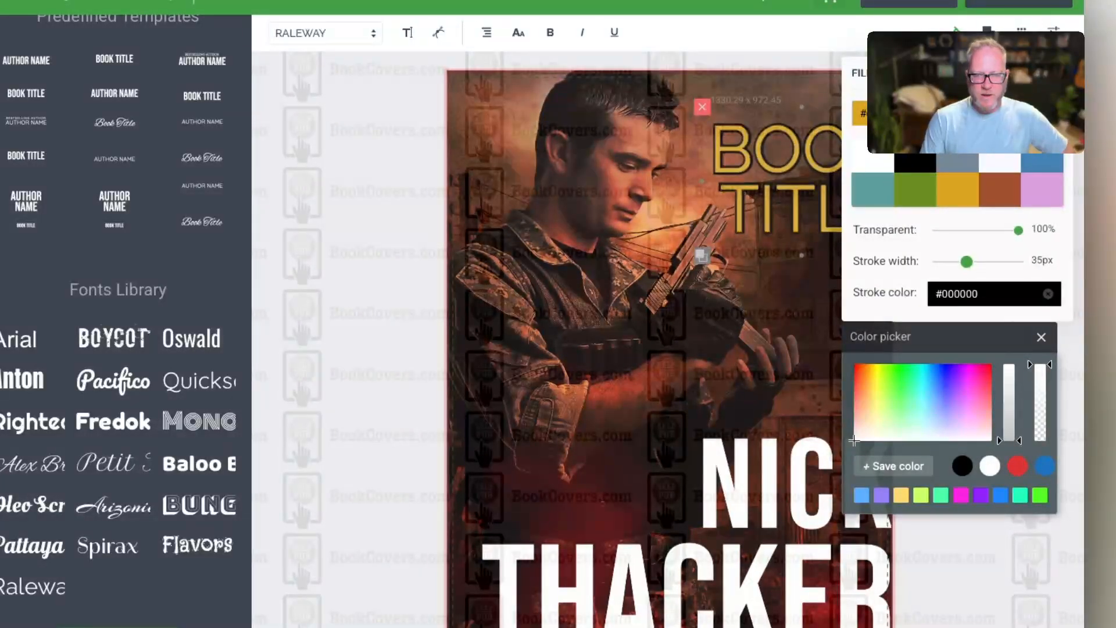
click(1048, 294)
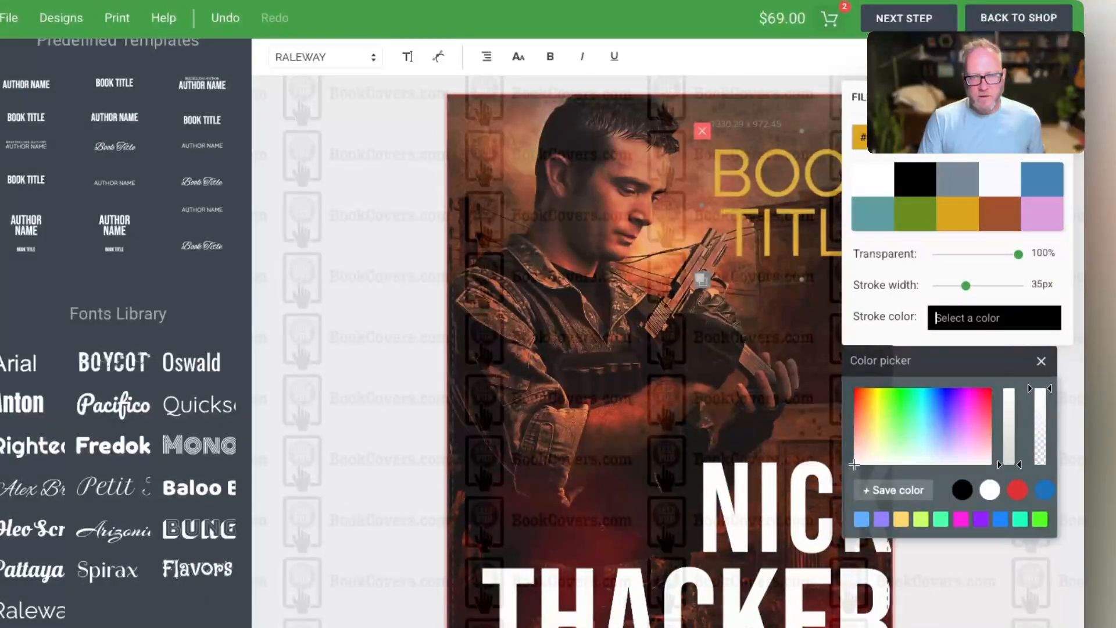
click(1041, 361)
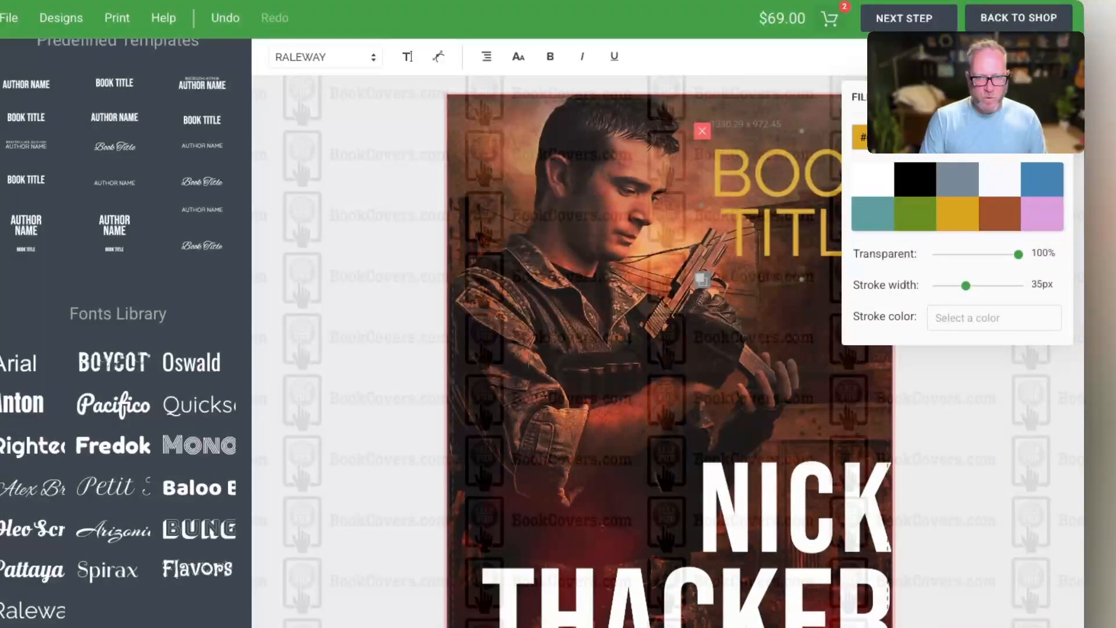
- Replace the book title's fill with a custom pale peach, #ffcb9e, adjusting hue, saturation and brightness
click(924, 138)
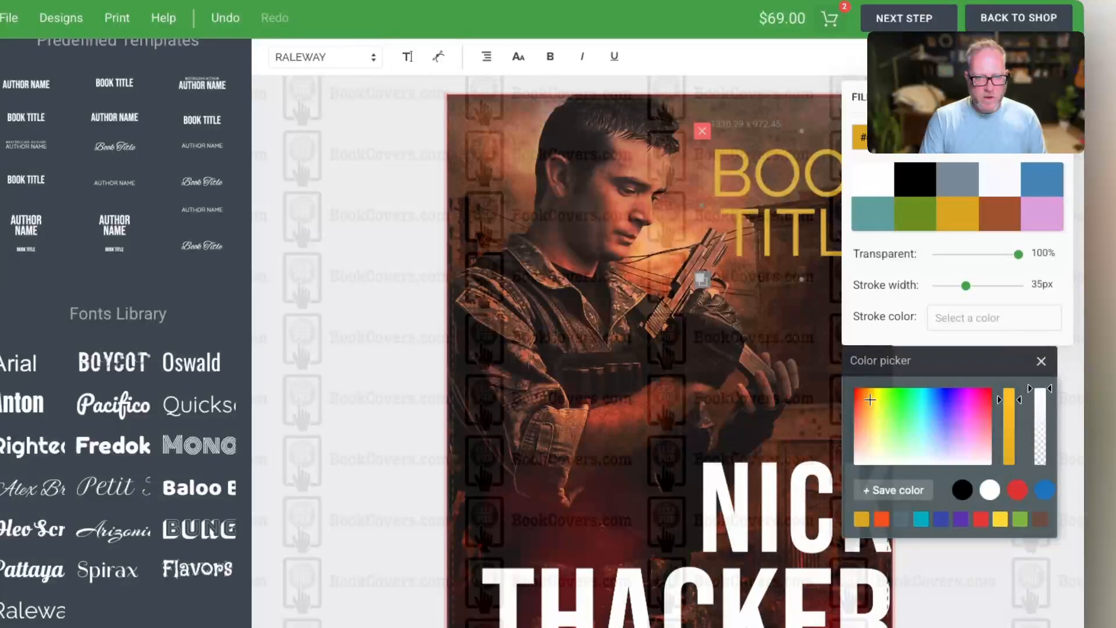
key(BackSpace)
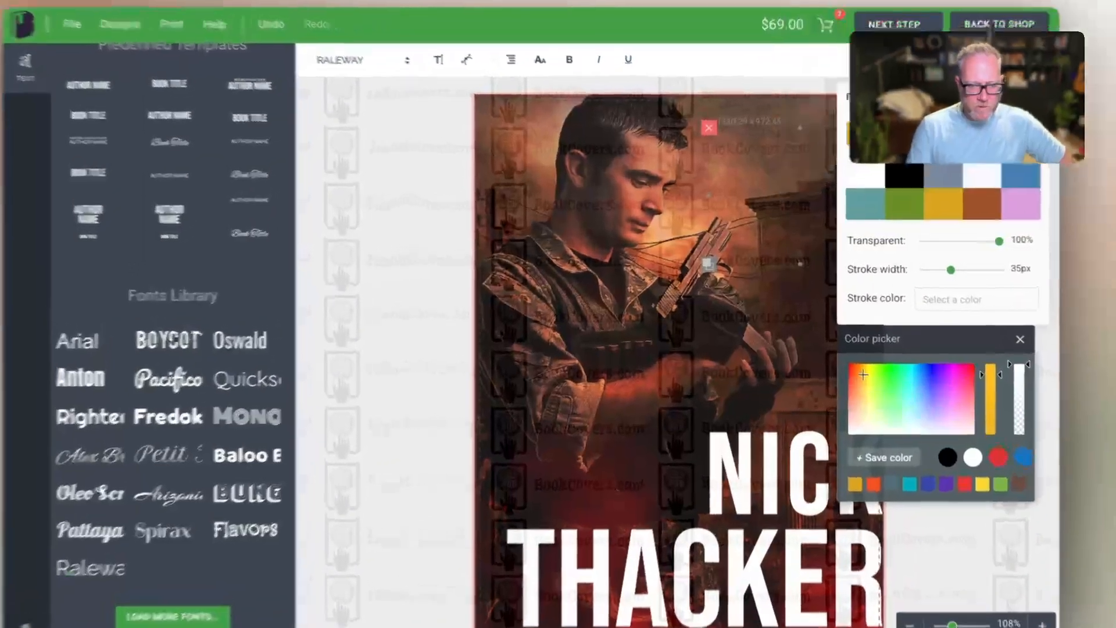
key(super+v)
drag(869, 442, 869, 446)
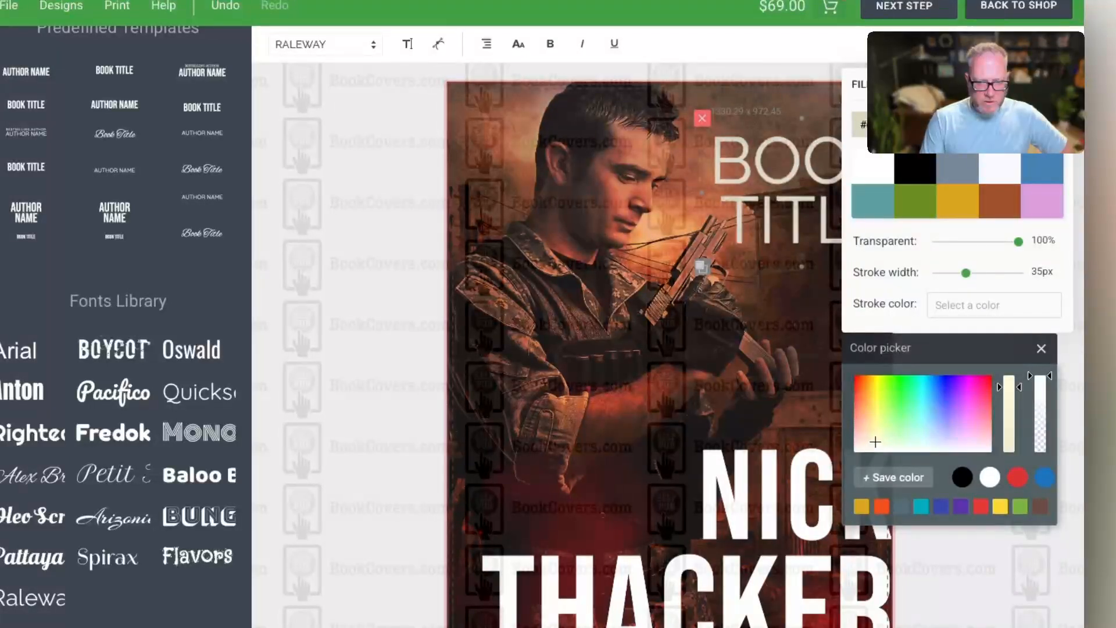
drag(1009, 387, 1008, 376)
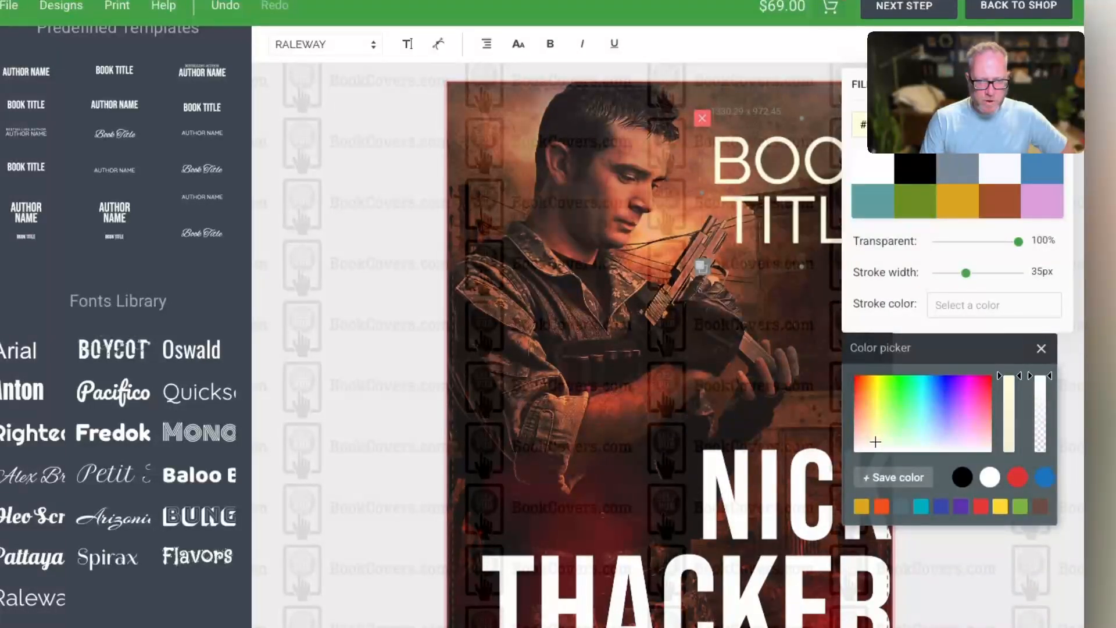
drag(876, 440, 875, 430)
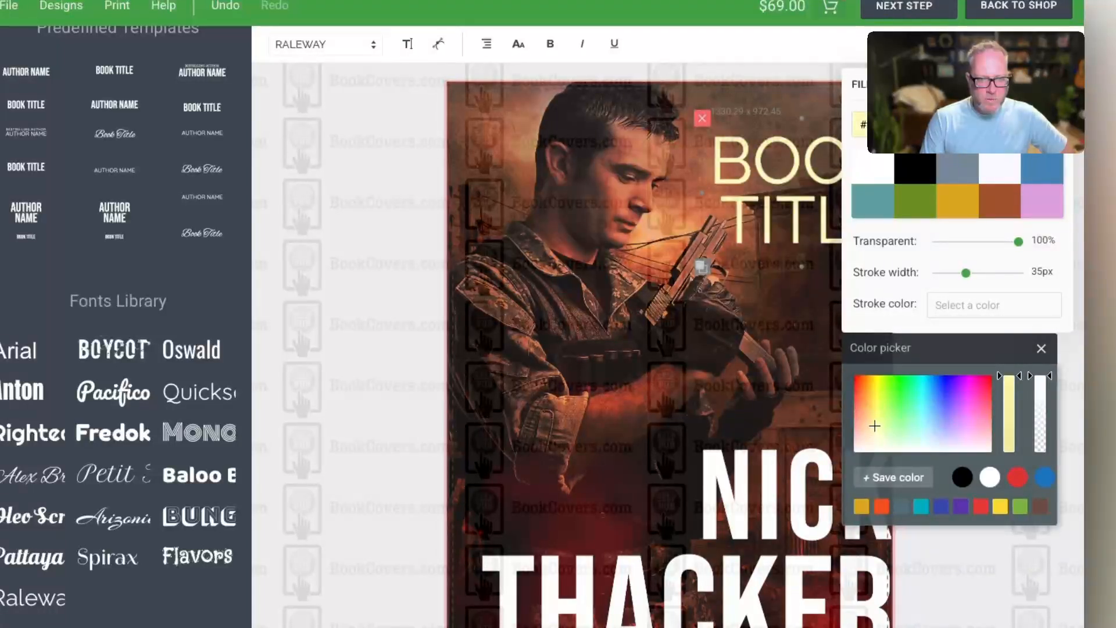
drag(872, 424, 864, 423)
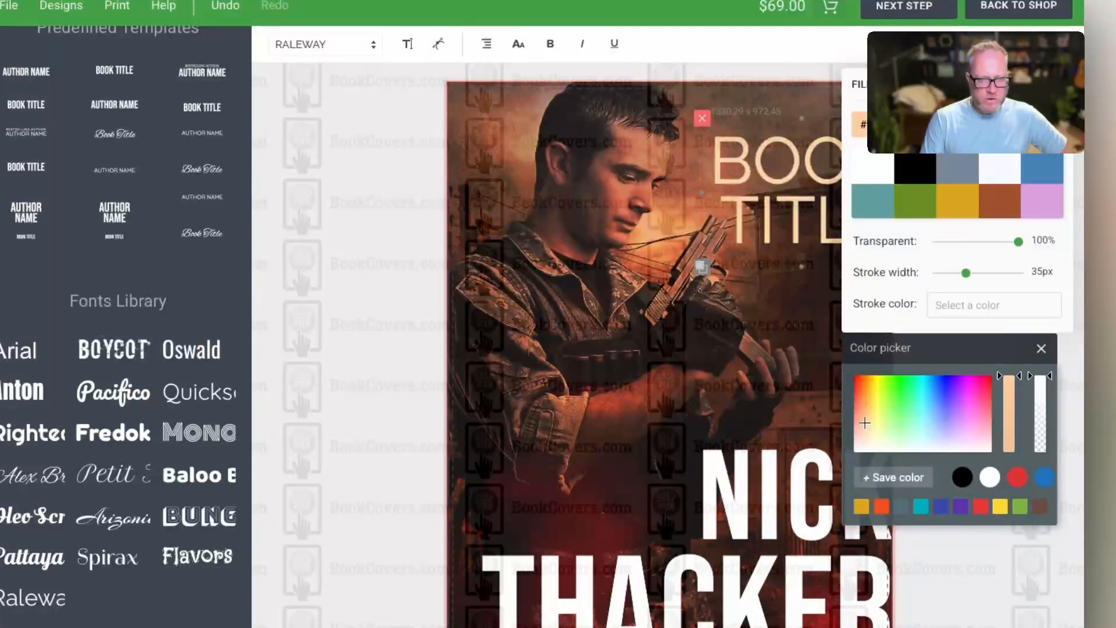
click(1041, 349)
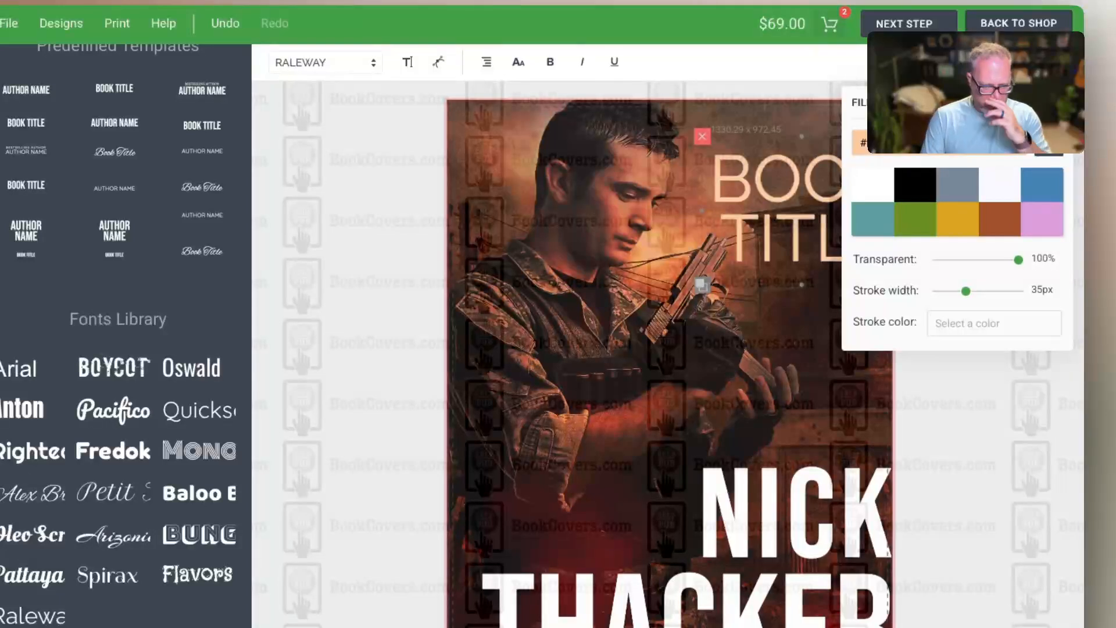
click(1048, 143)
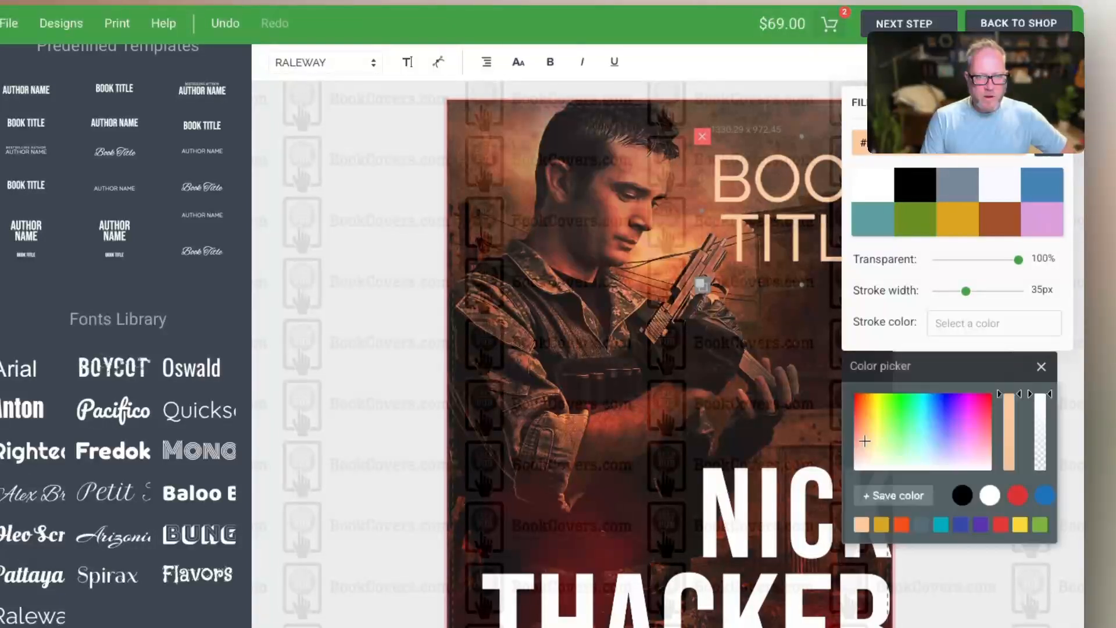
click(1041, 366)
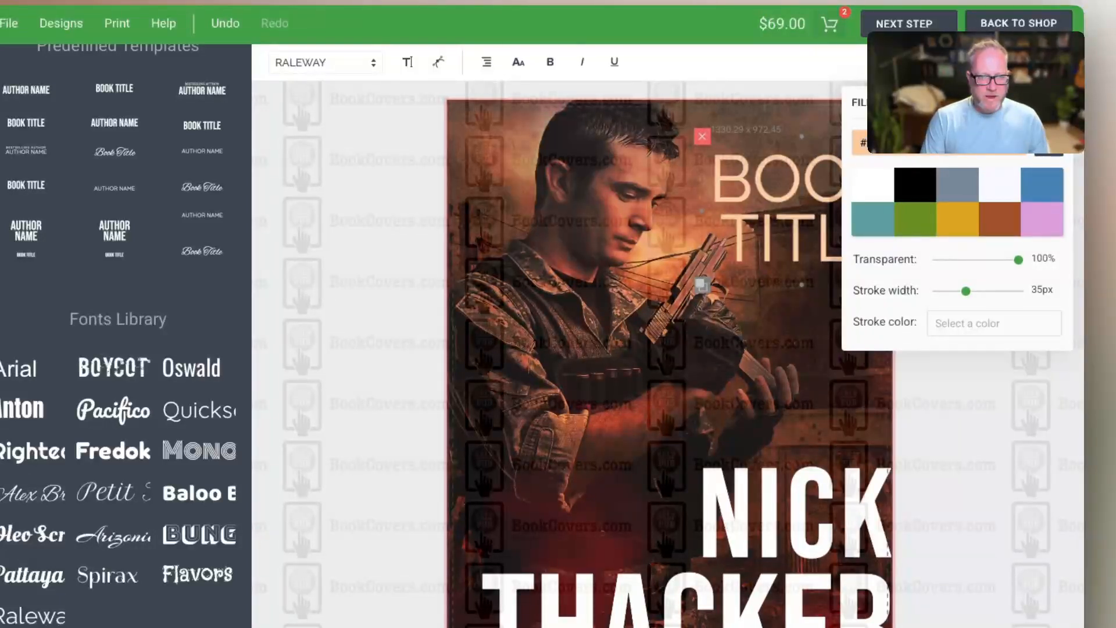
- Fill the author's first name with the same pale peach as the book title, #ffcb9e
click(982, 406)
double_click(797, 514)
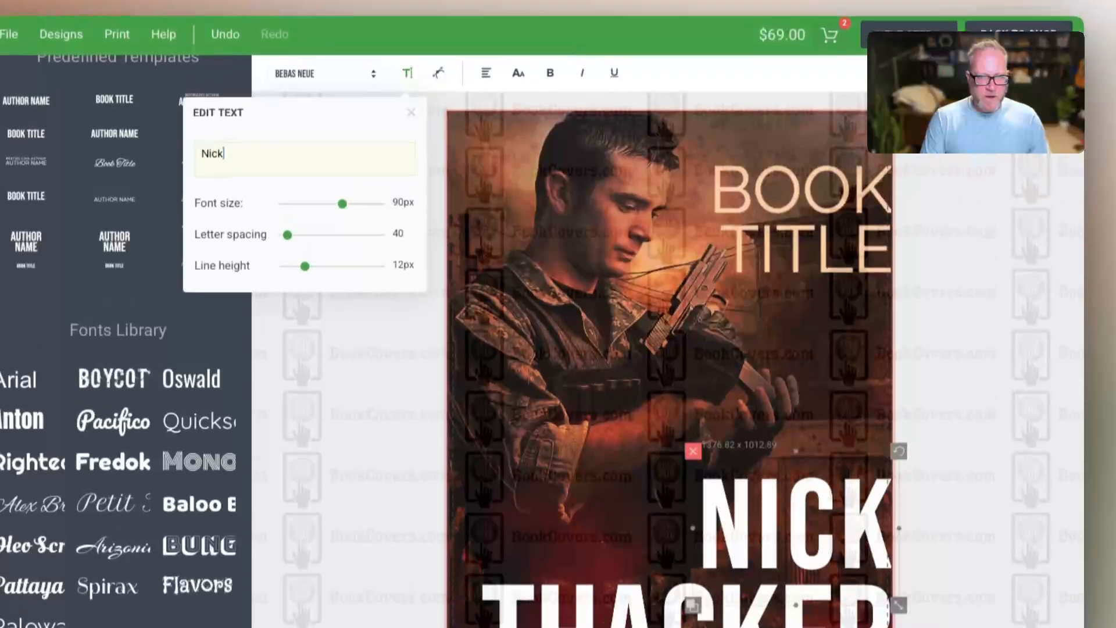
click(956, 34)
click(935, 153)
click(861, 540)
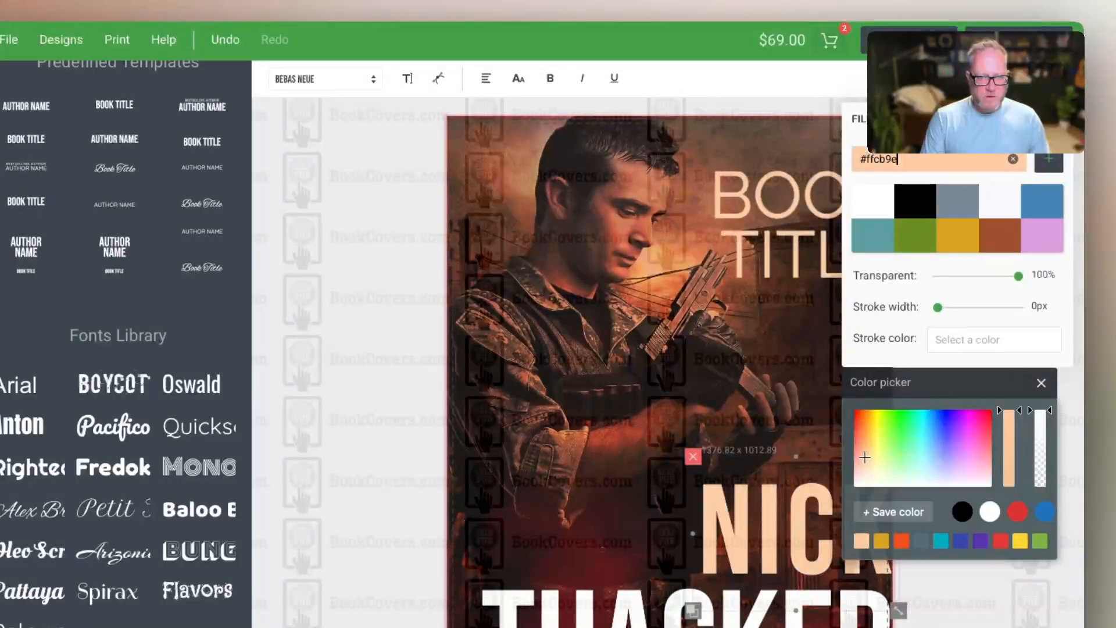
- Fill the author's last name with the saved pale peach color #ffcb9e
double_click(705, 611)
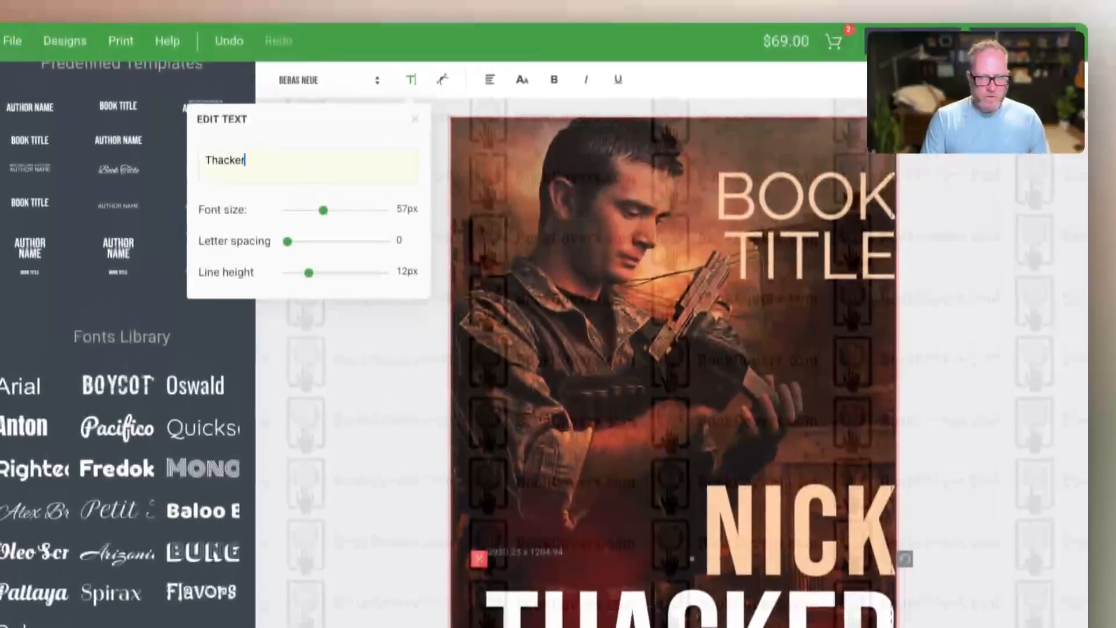
click(958, 10)
click(932, 90)
click(865, 551)
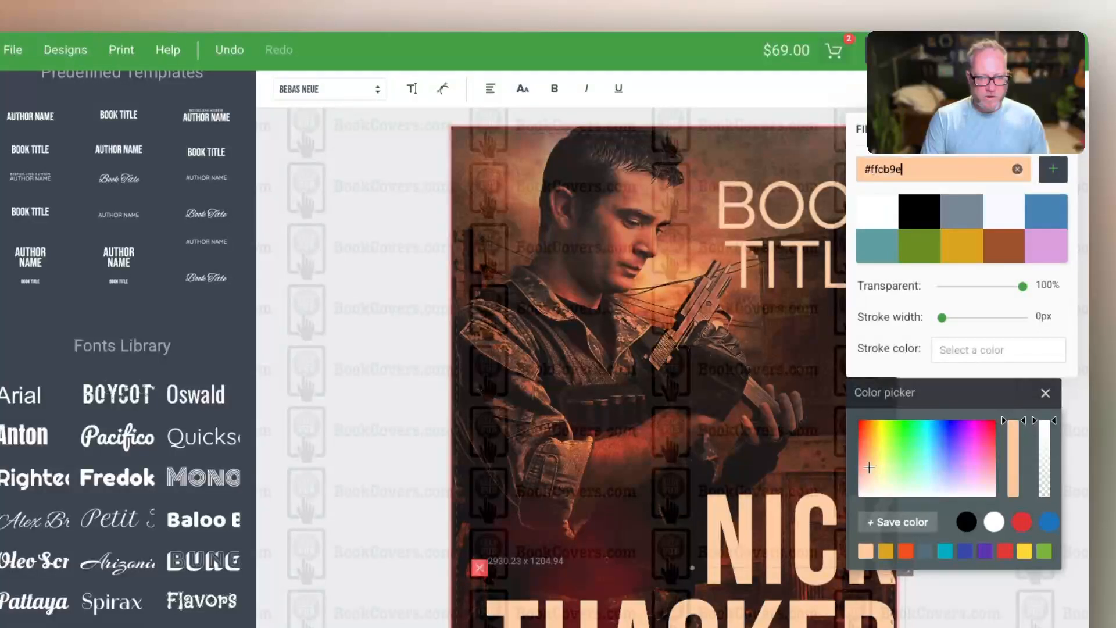
click(372, 523)
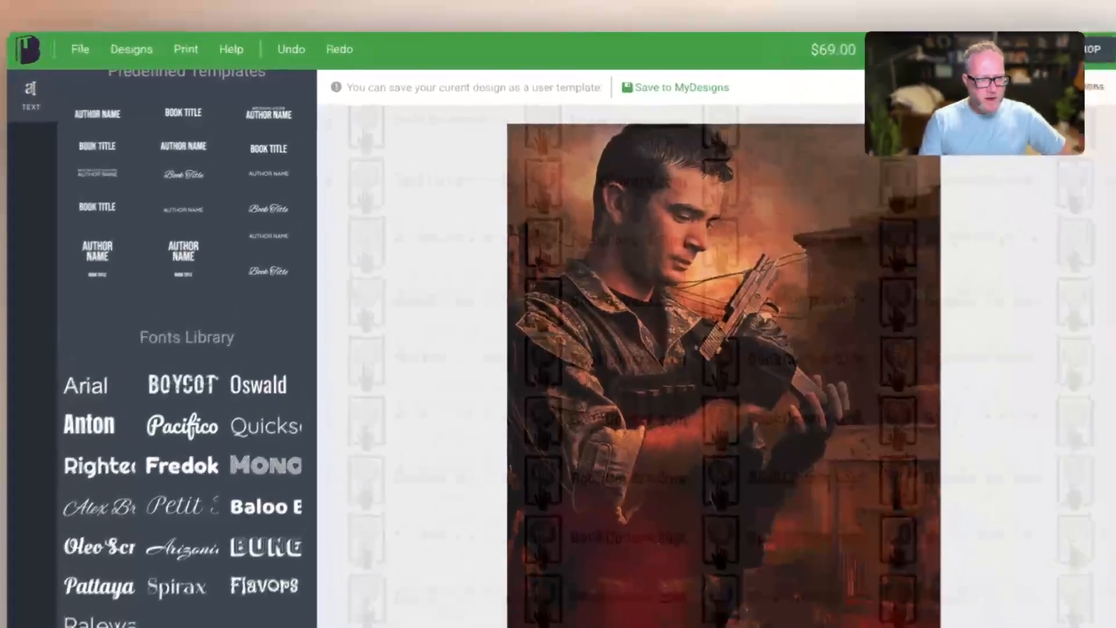
- Undo the peach fill on the author's last name and fill the first name with preset white
click(799, 201)
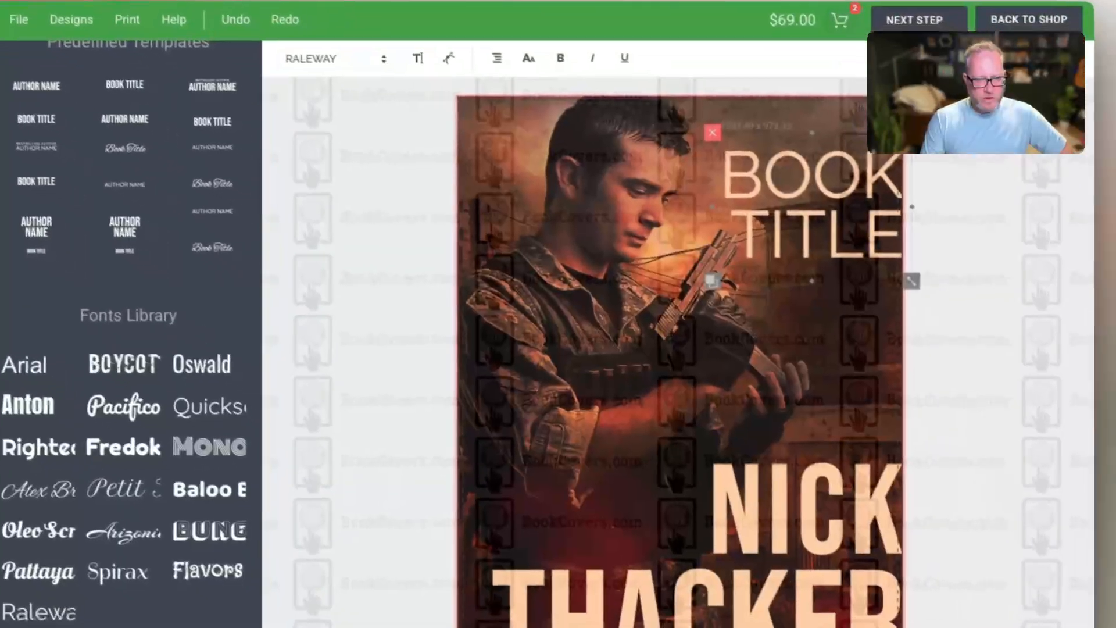
key(ctrl+z)
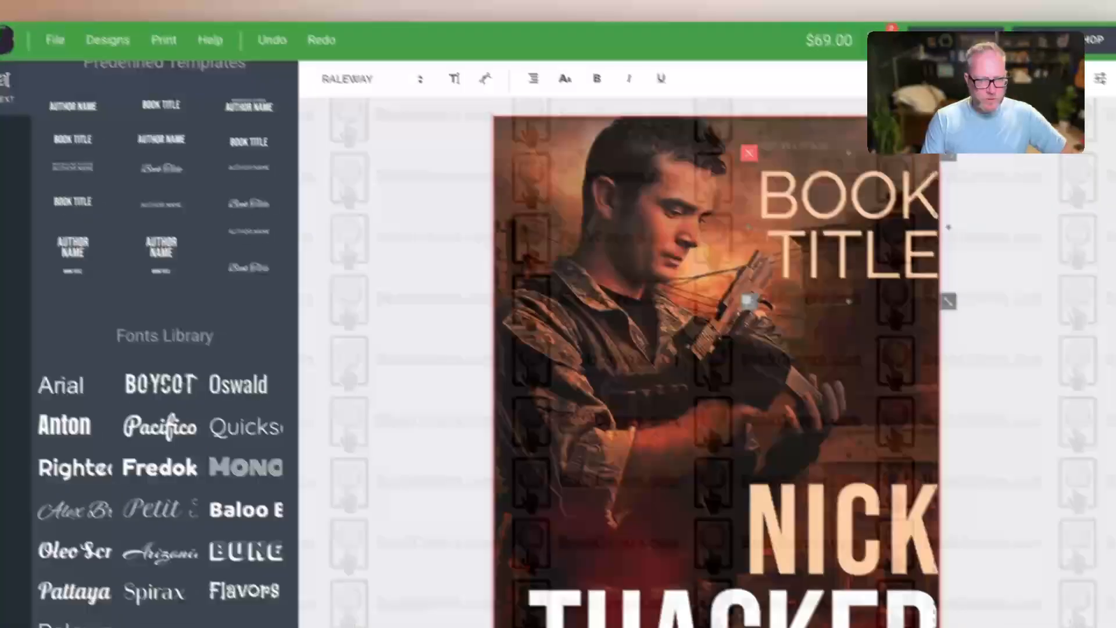
click(851, 535)
click(962, 46)
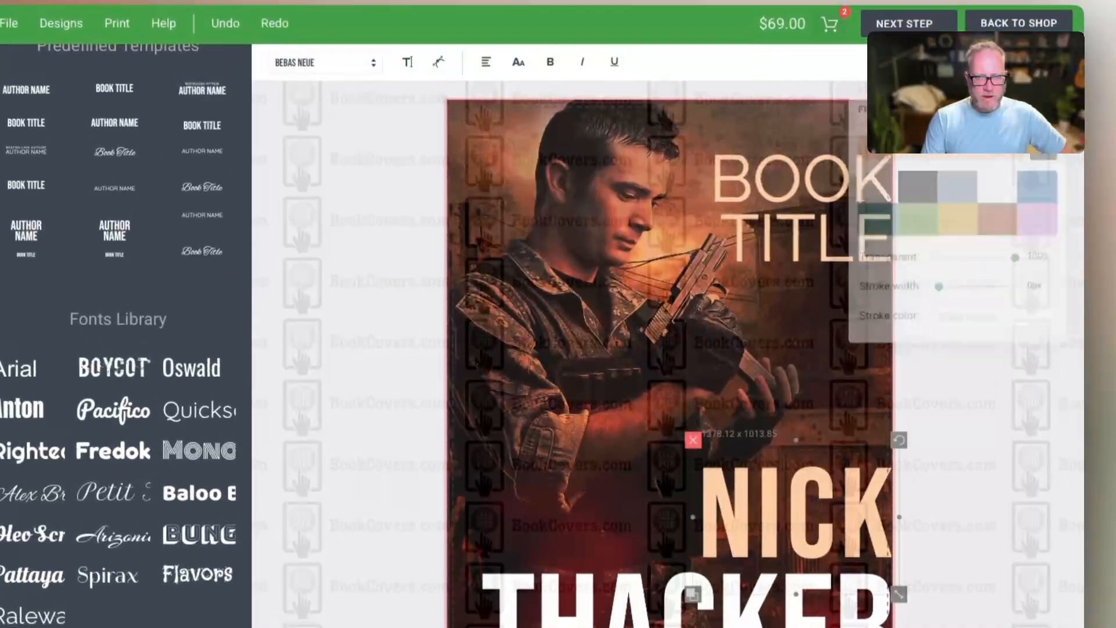
click(1000, 189)
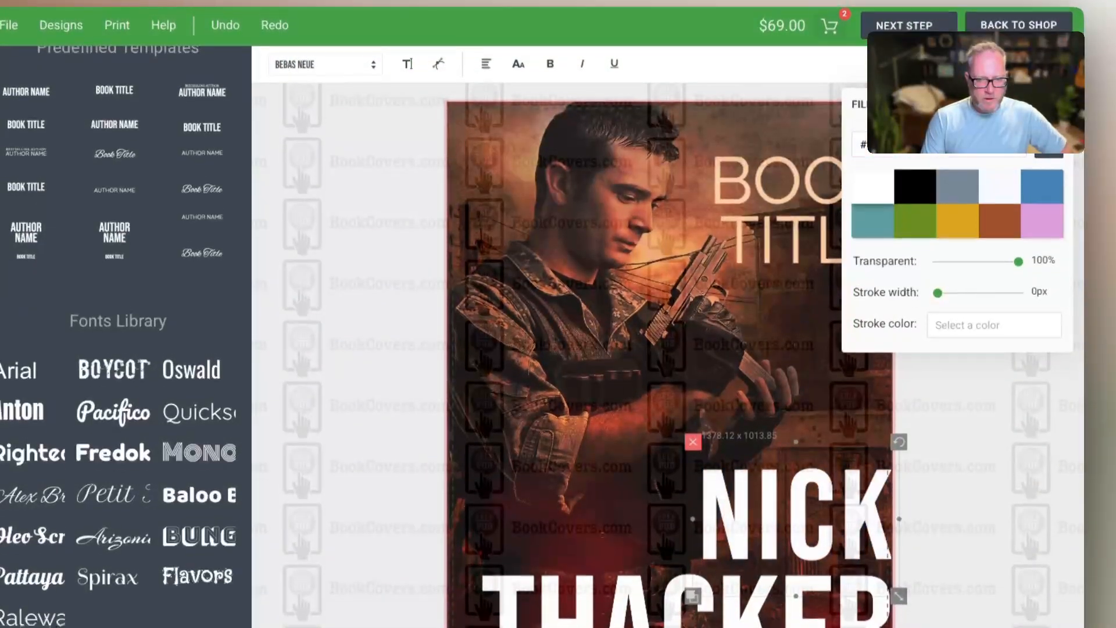
click(970, 430)
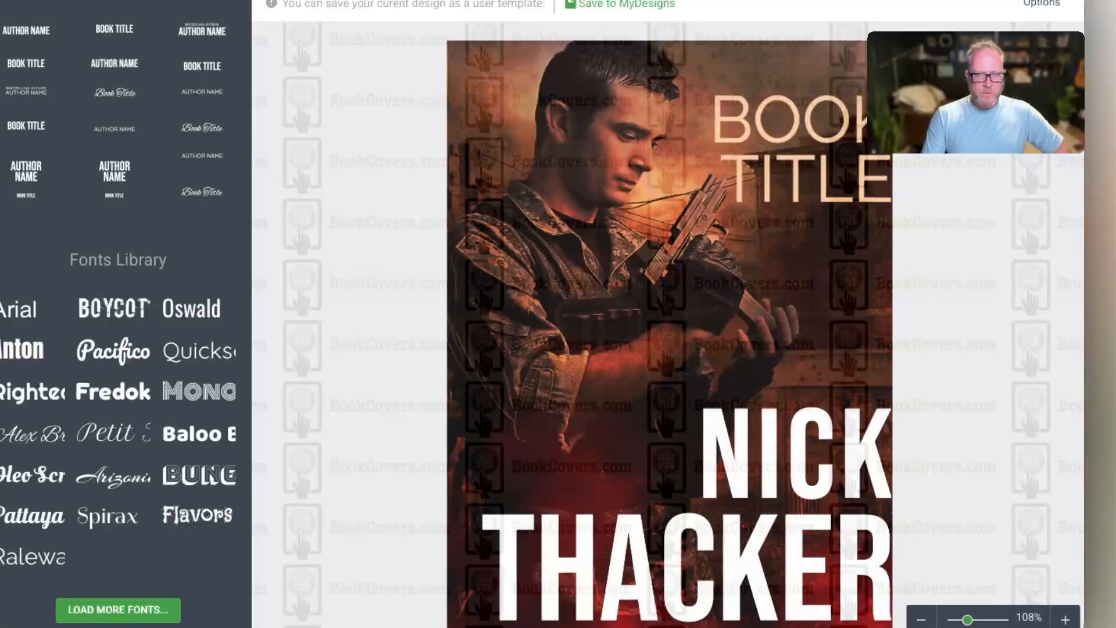
- Nudge the book title slightly left, away from the cover's right edge
drag(802, 175, 798, 175)
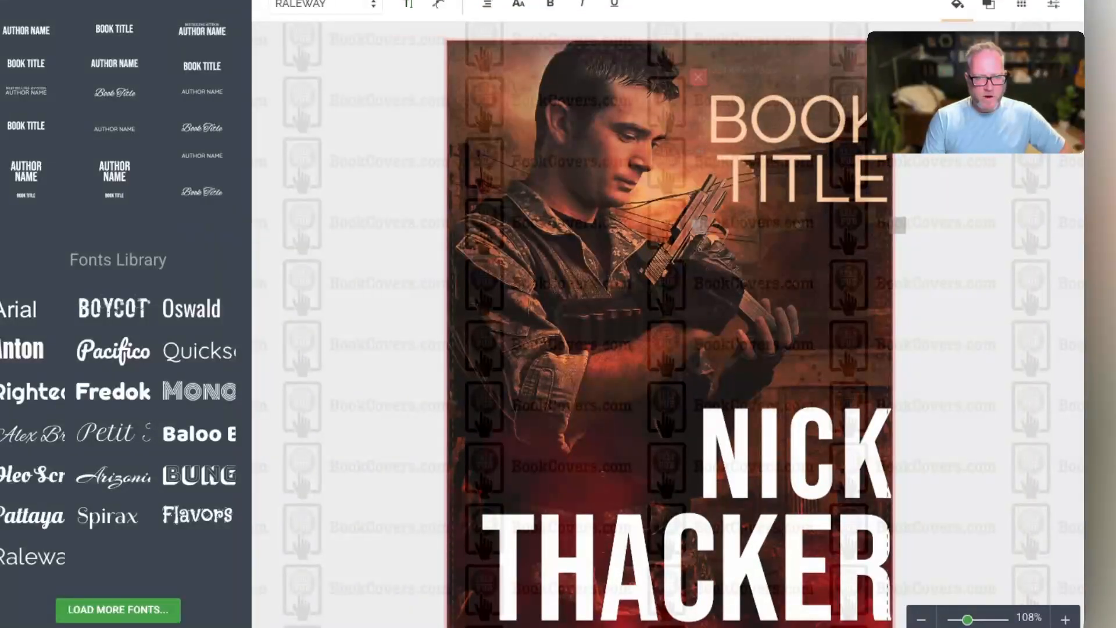
click(959, 261)
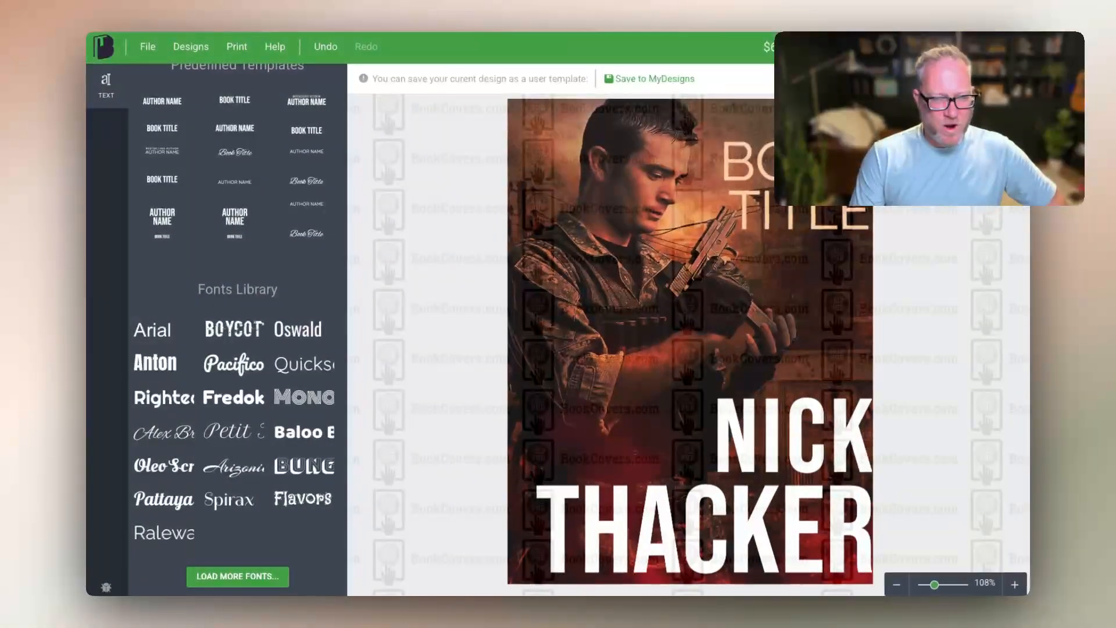
- Review the commands for saving the cover, including Save to My Designs, and the designs options
scroll(235, 247, up, 1)
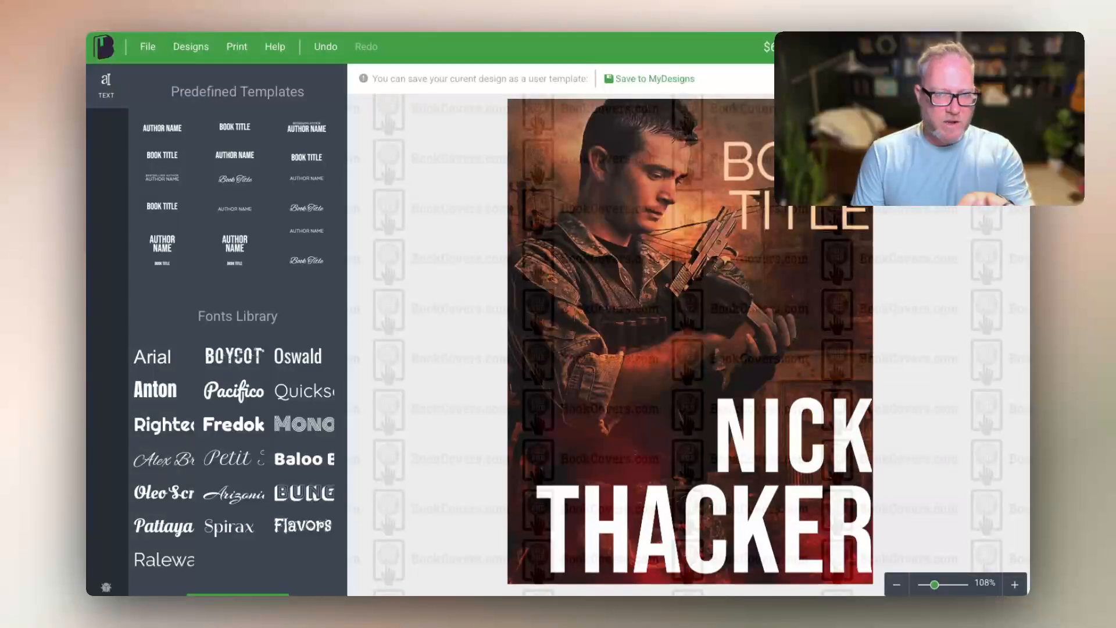
click(147, 46)
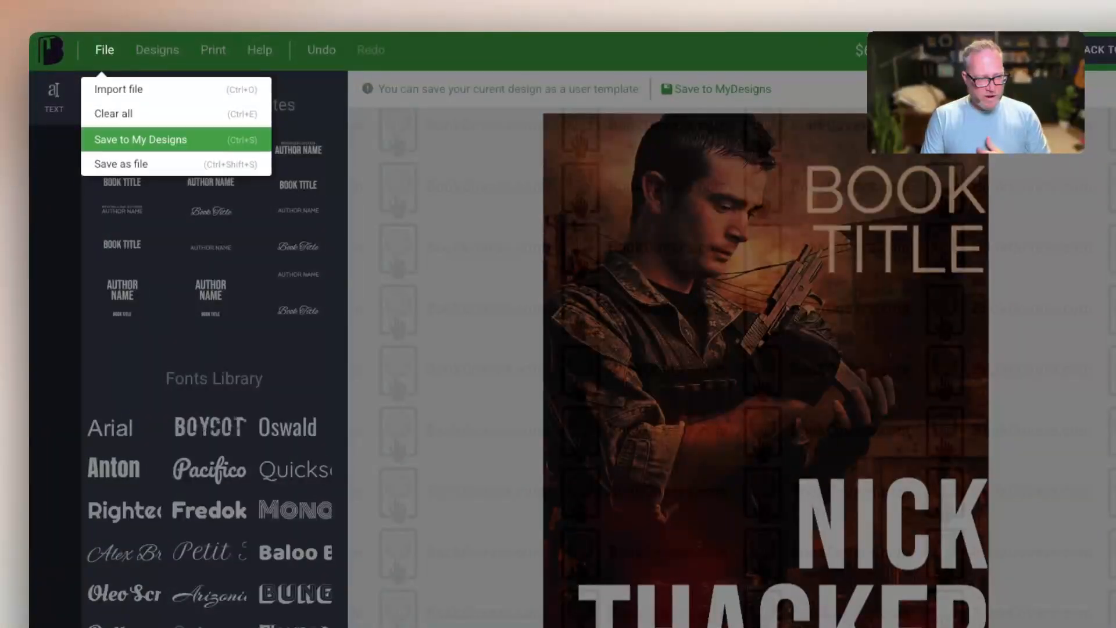
click(140, 139)
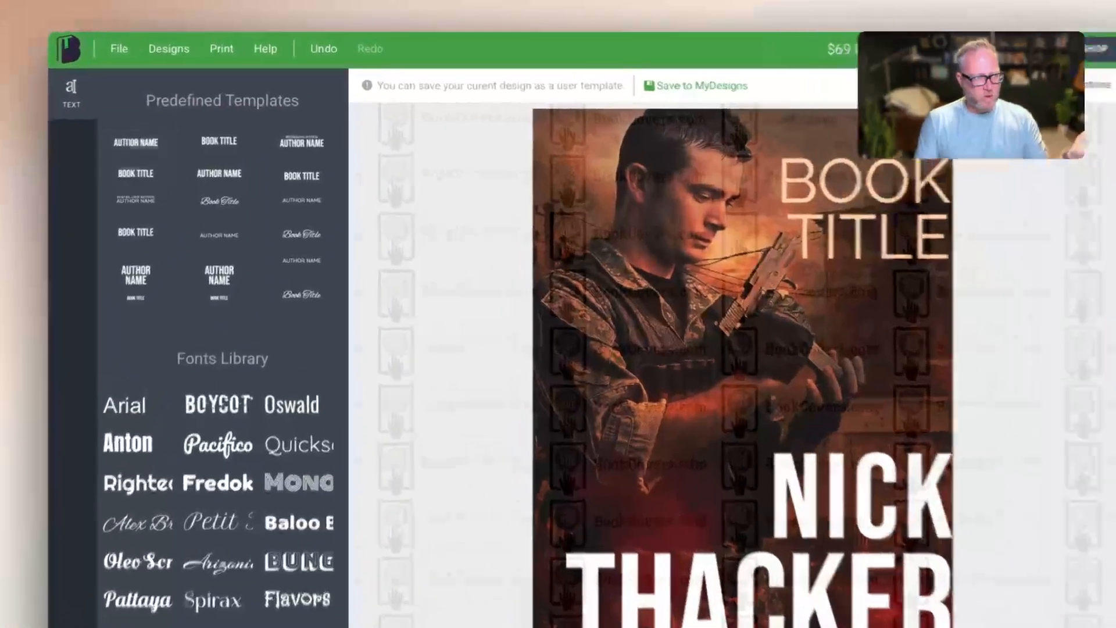
click(147, 47)
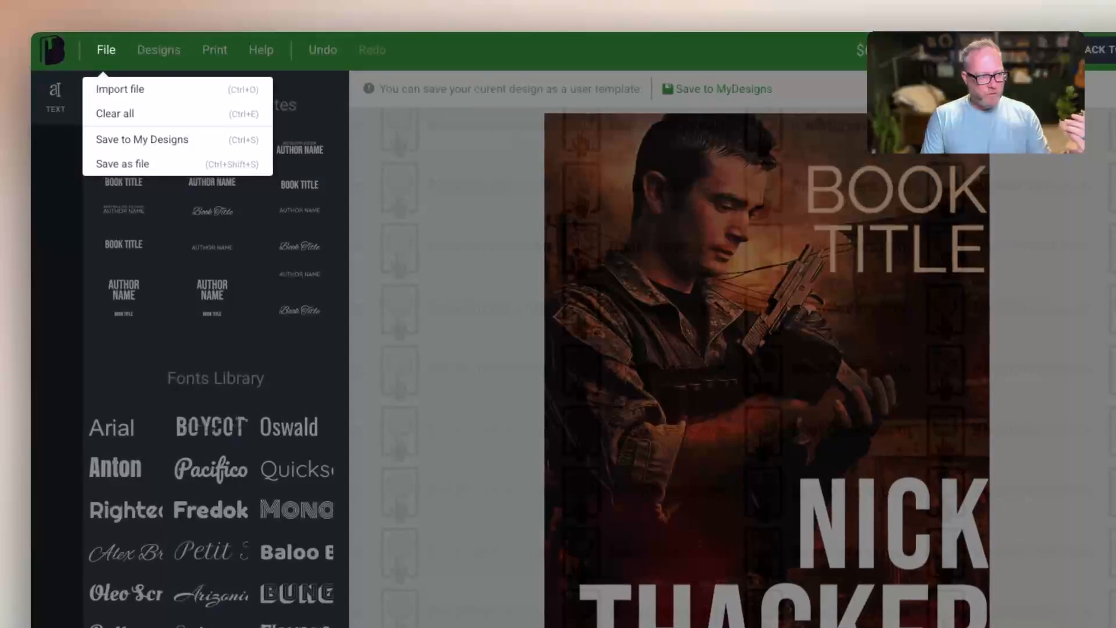
click(159, 50)
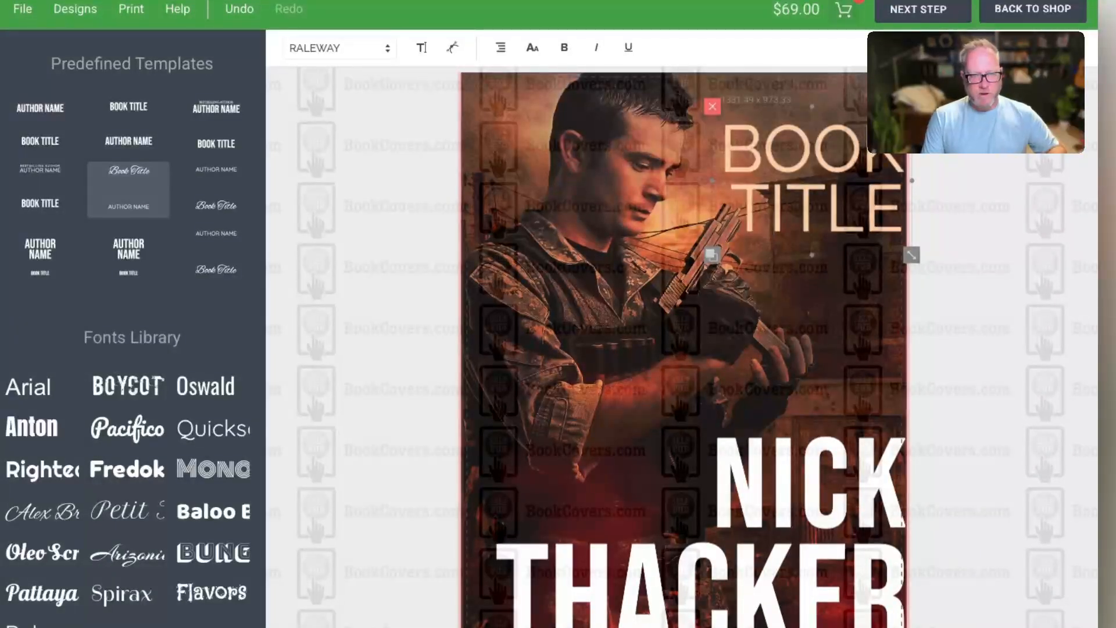
- Delete the book title and both author name lines from the cover
key(Delete)
click(811, 482)
click(705, 411)
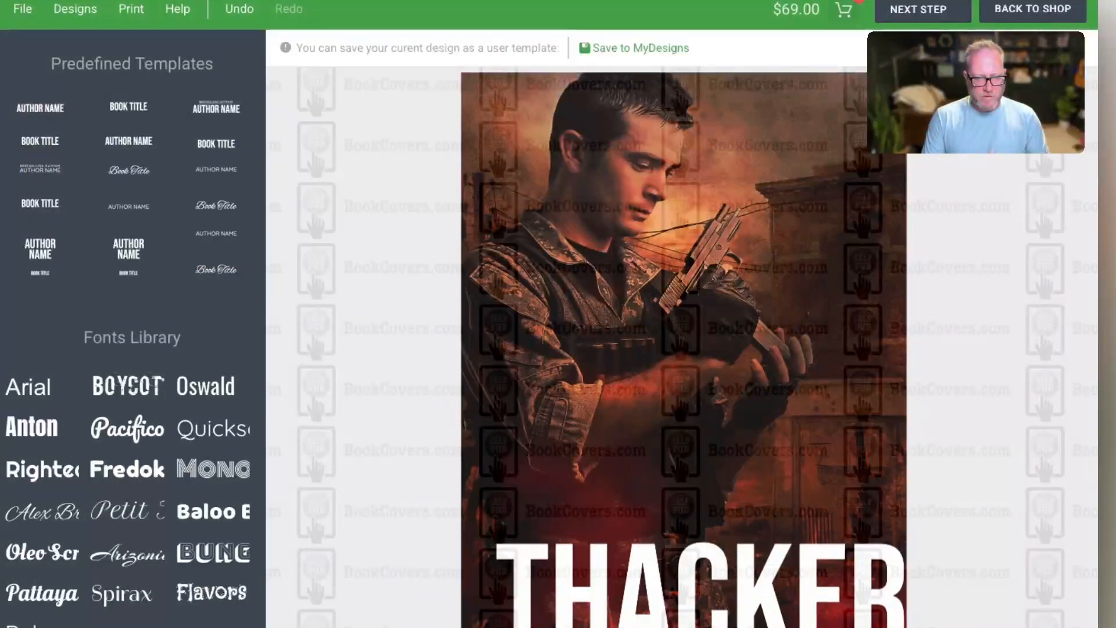
click(701, 581)
click(521, 457)
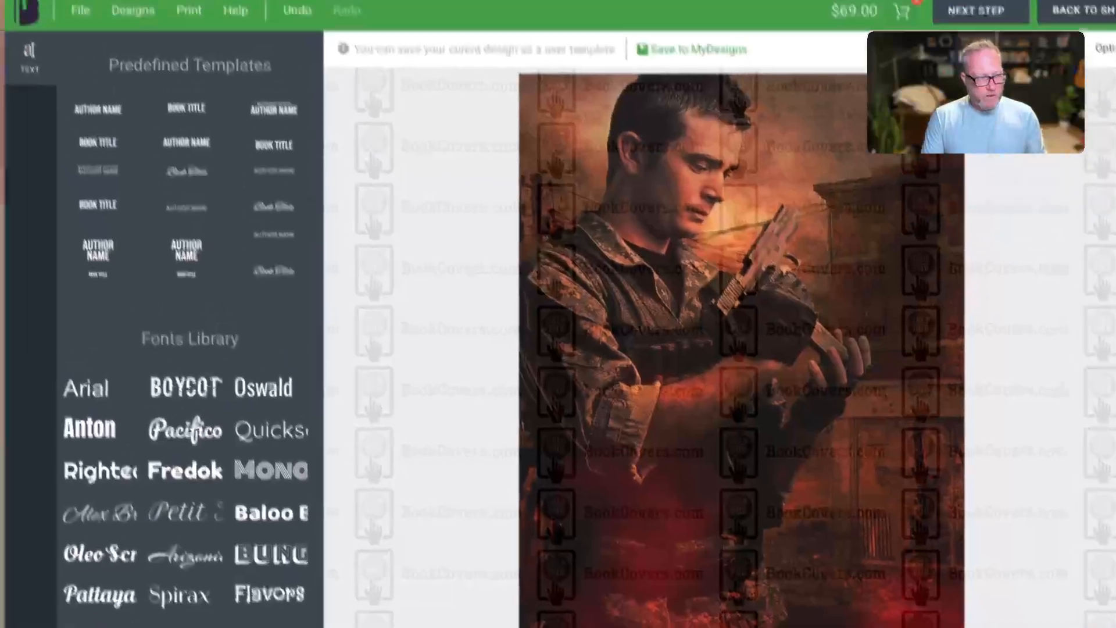
- Load the saved Untitled design back onto the cover and review the list of saved designs
click(150, 45)
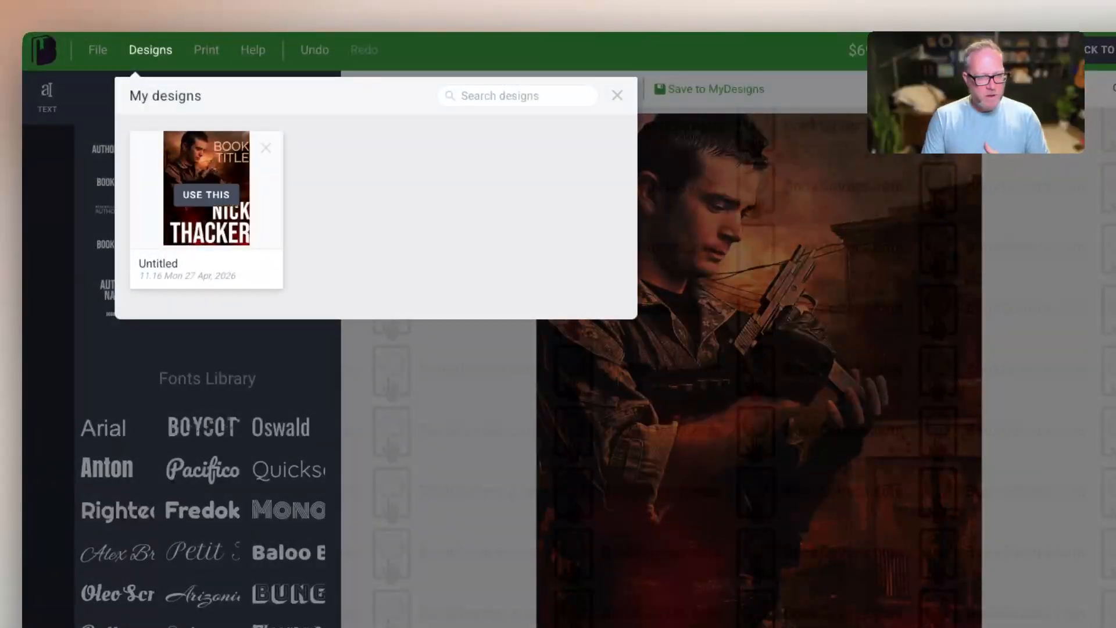
click(205, 192)
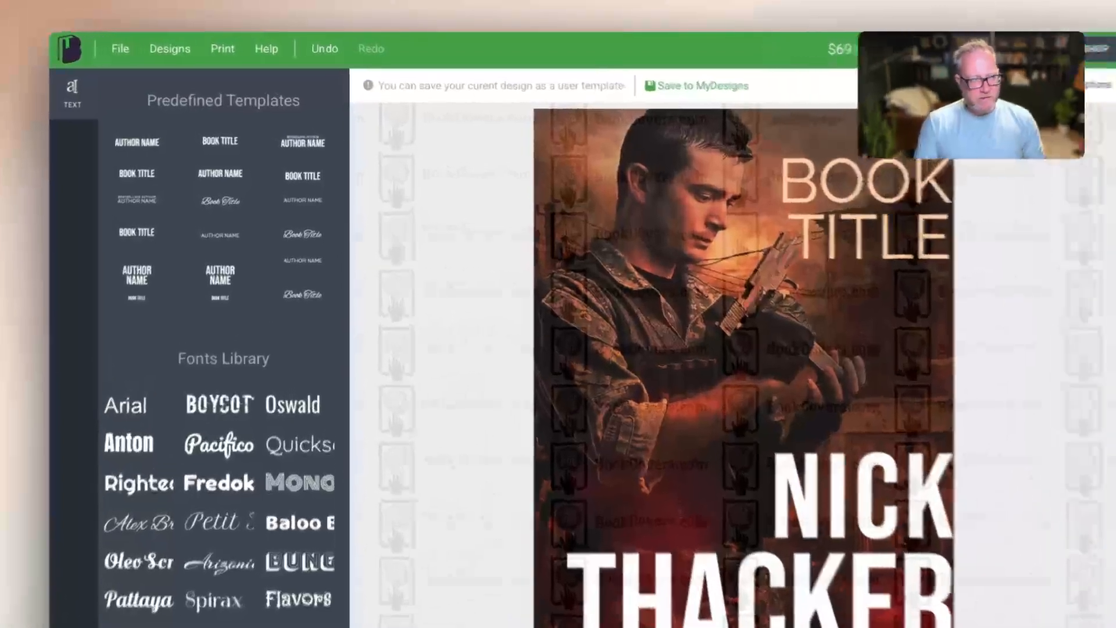
click(190, 47)
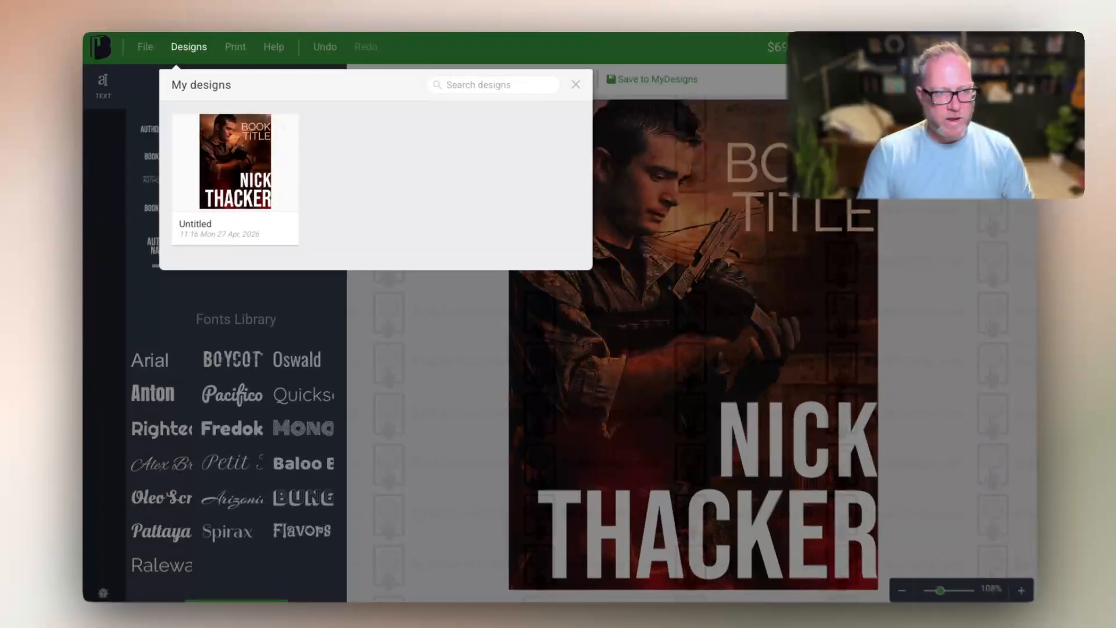
click(573, 83)
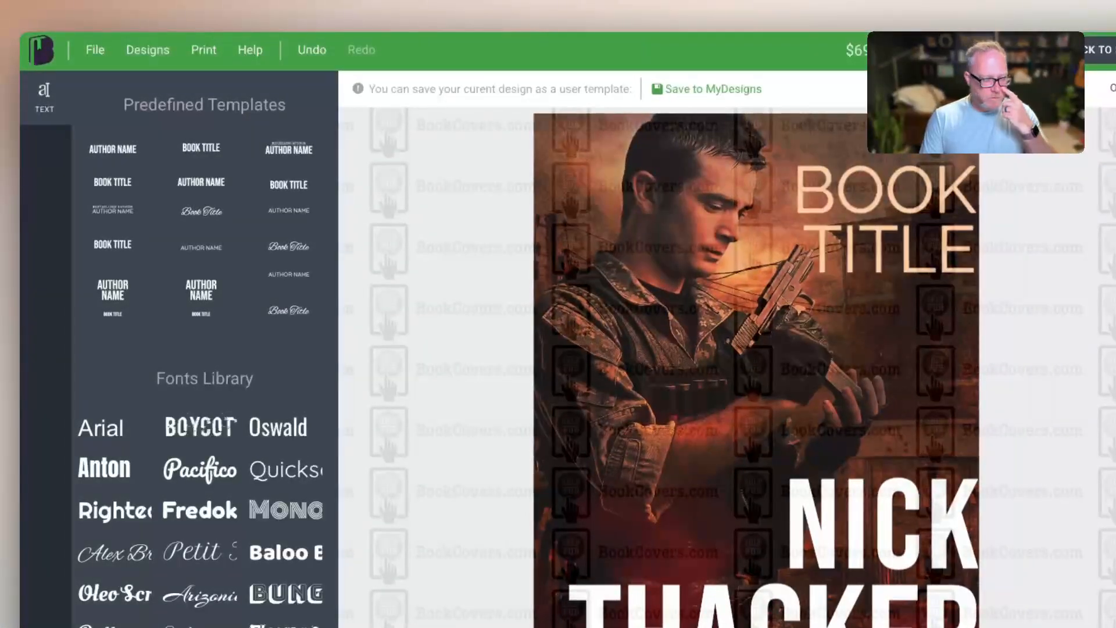
- Save the current cover design as a file and check the saved designs list
click(148, 50)
click(96, 50)
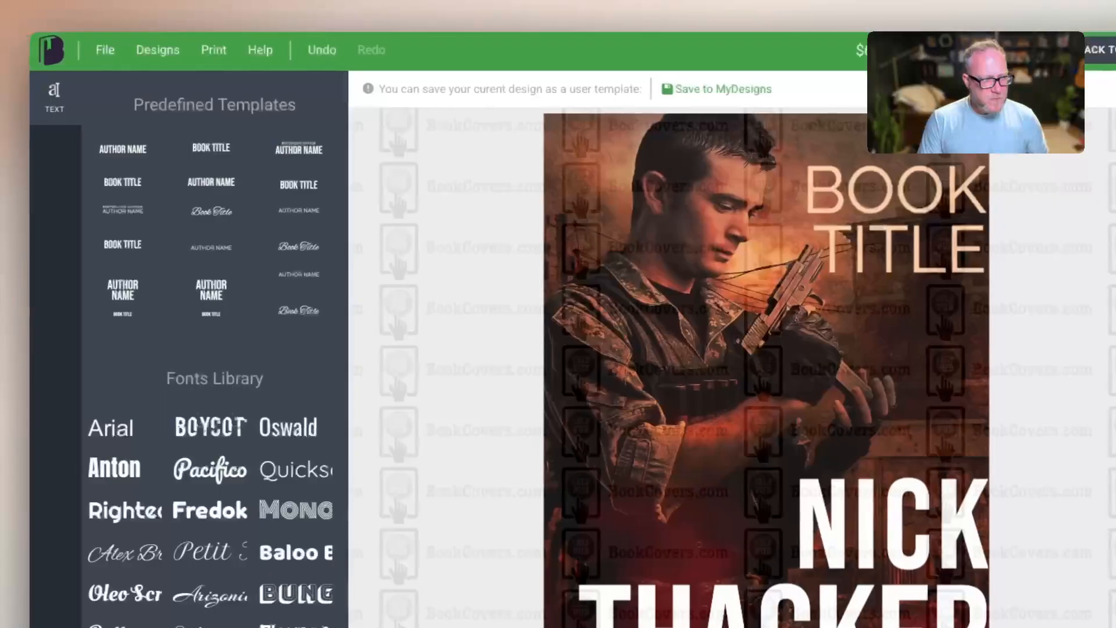
click(95, 50)
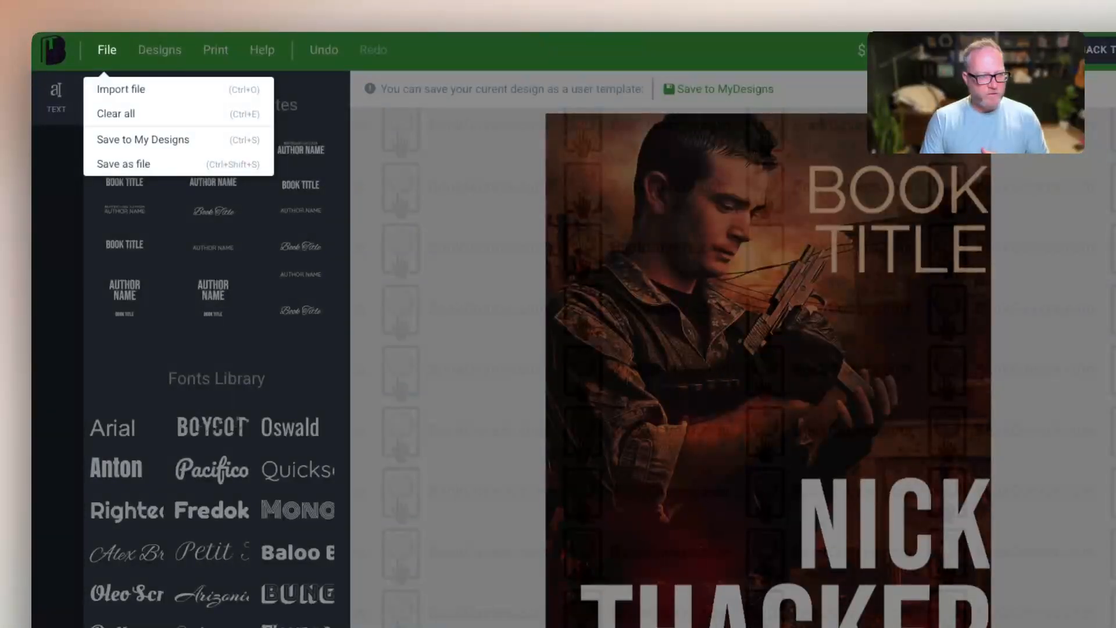
click(124, 164)
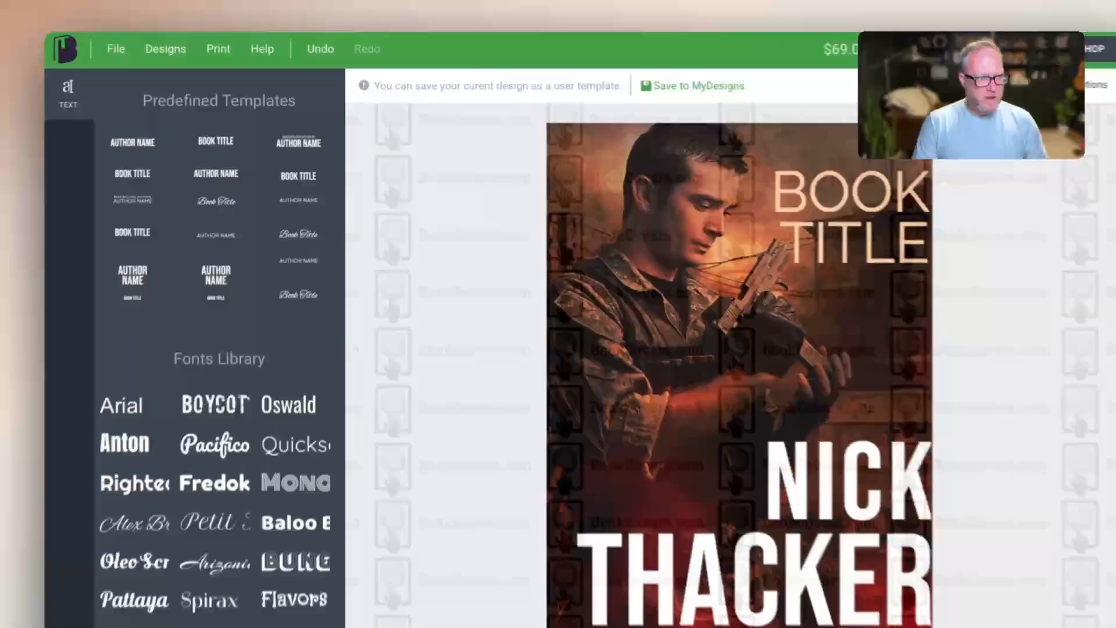
click(191, 46)
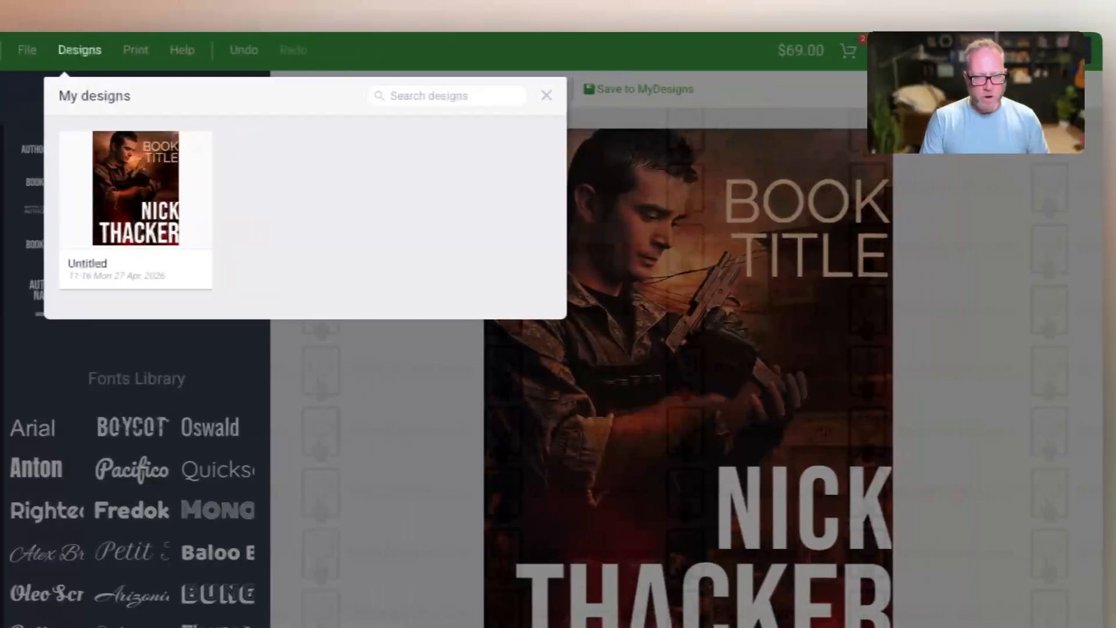
click(620, 95)
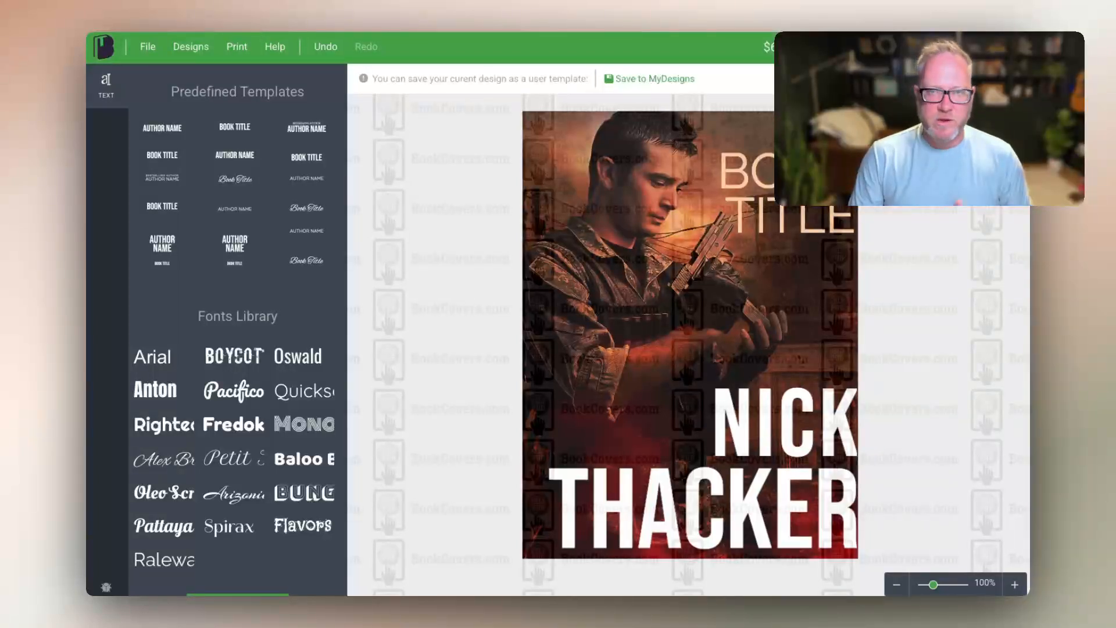
- Move the author's first and last name to the cover's left edge, stacking the first name directly above the last name
drag(785, 422, 651, 349)
drag(703, 508, 675, 500)
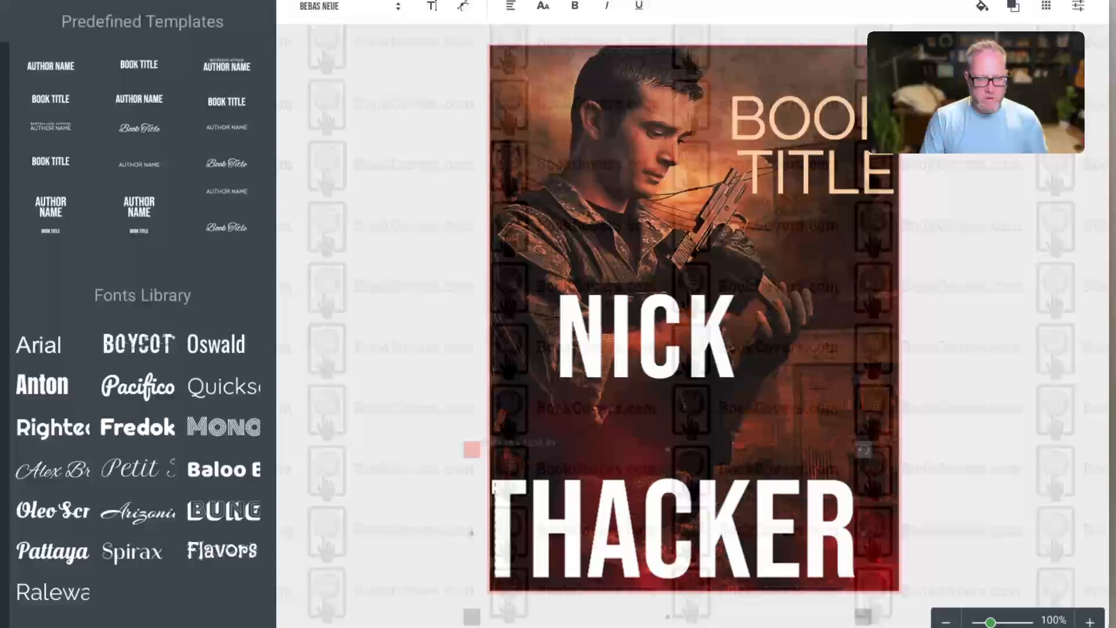
drag(646, 337, 578, 415)
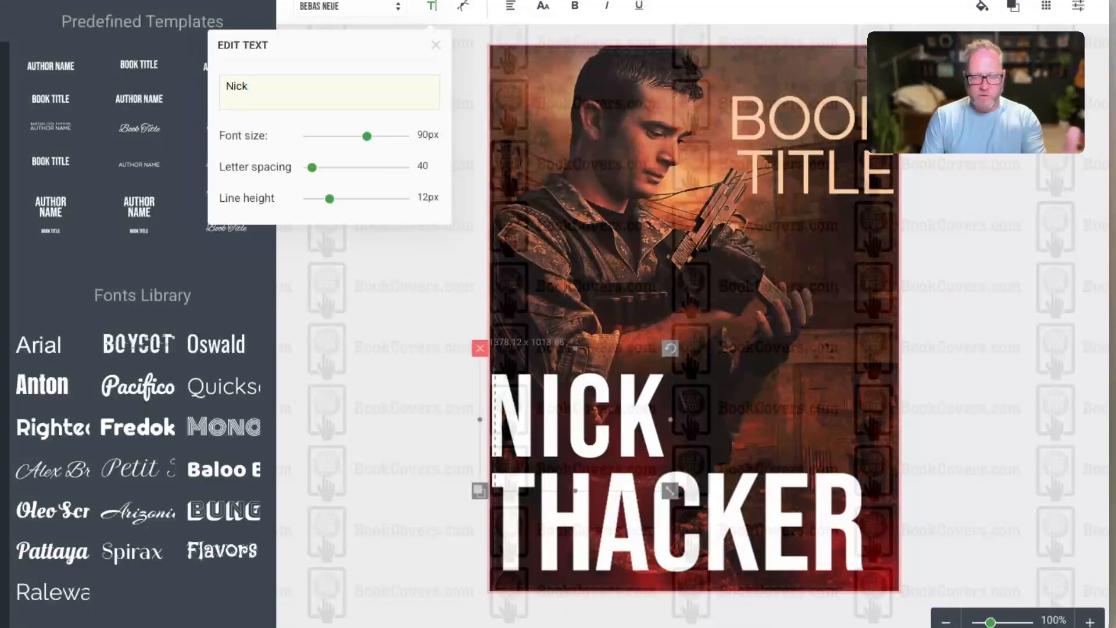
- Move the book title to the cover's left edge, over the soldier's head and shoulder, and left-align its two lines
drag(812, 145, 572, 160)
click(509, 88)
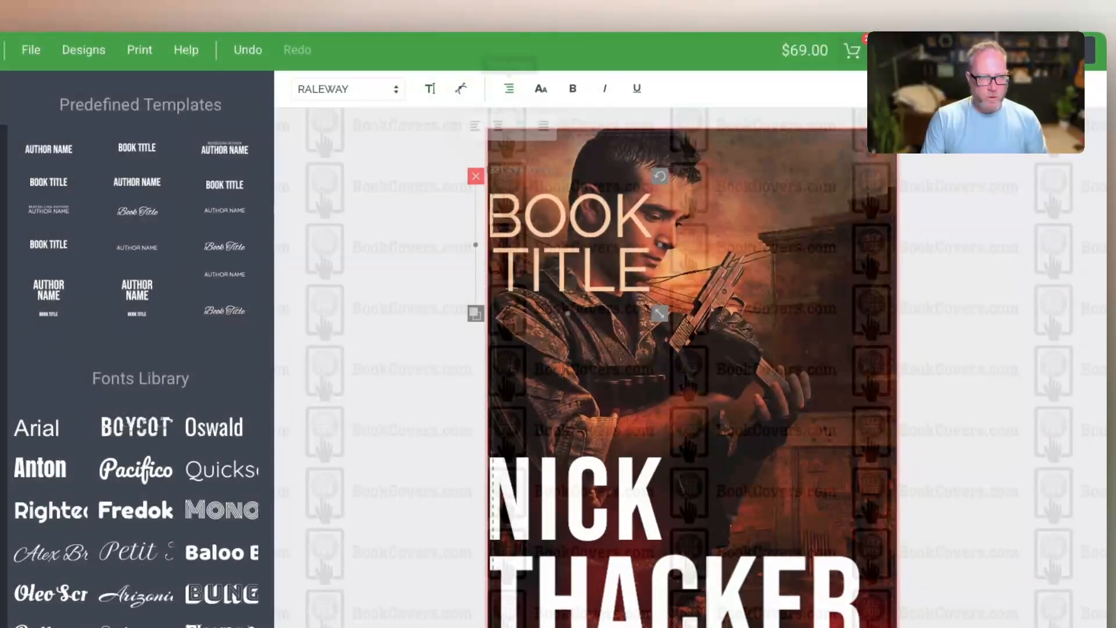
click(509, 89)
click(509, 89)
click(473, 125)
click(401, 186)
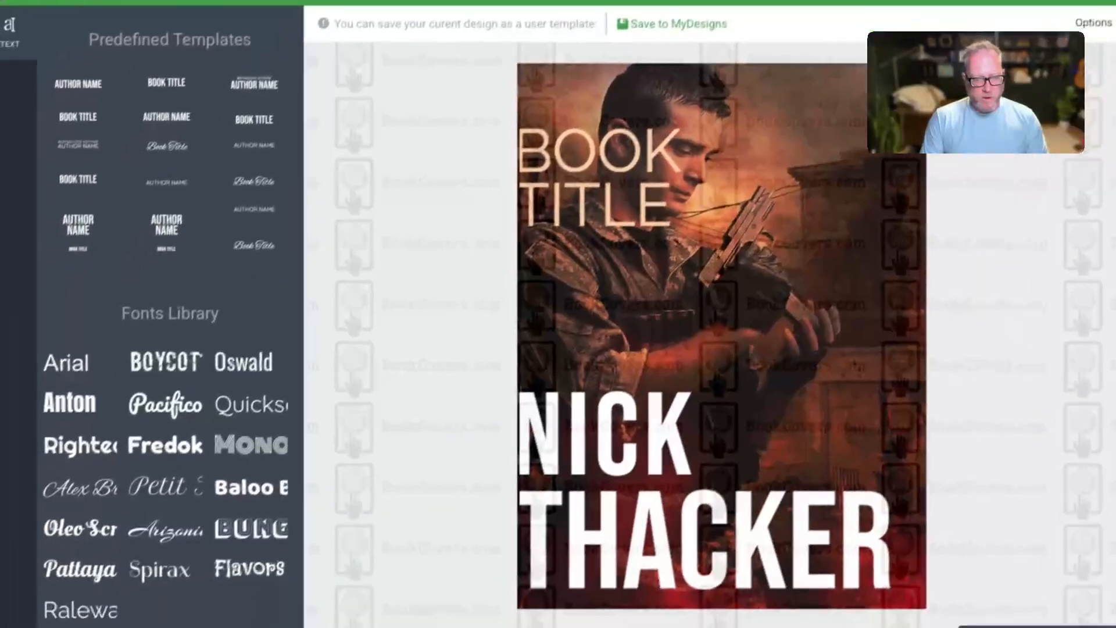
- Review the text settings of the author's first name and the list of saved designs
click(553, 497)
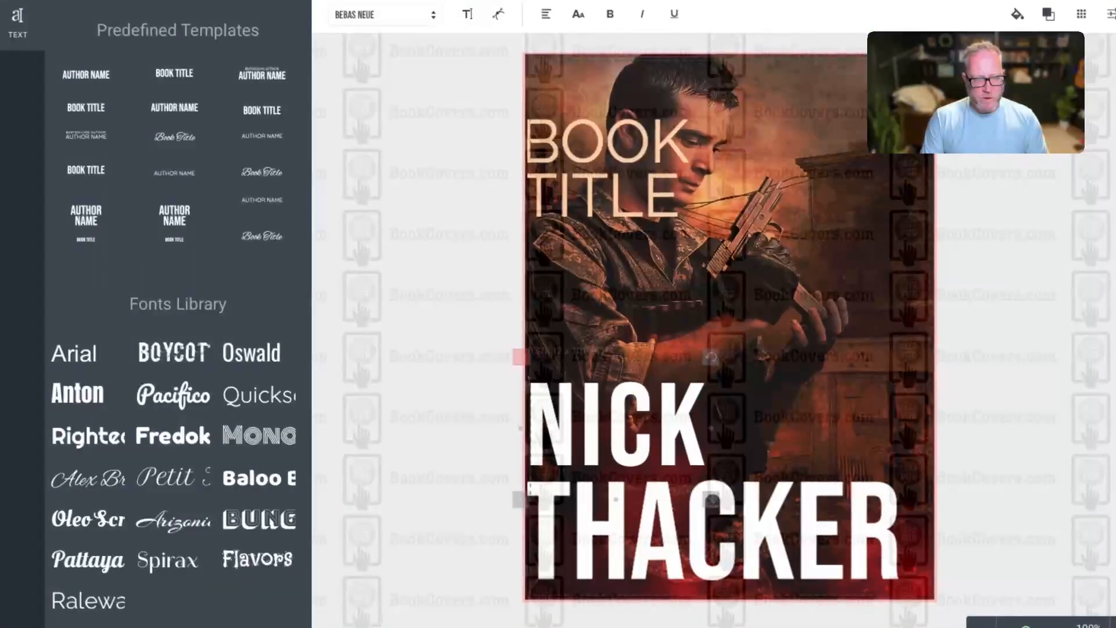
click(467, 15)
click(419, 314)
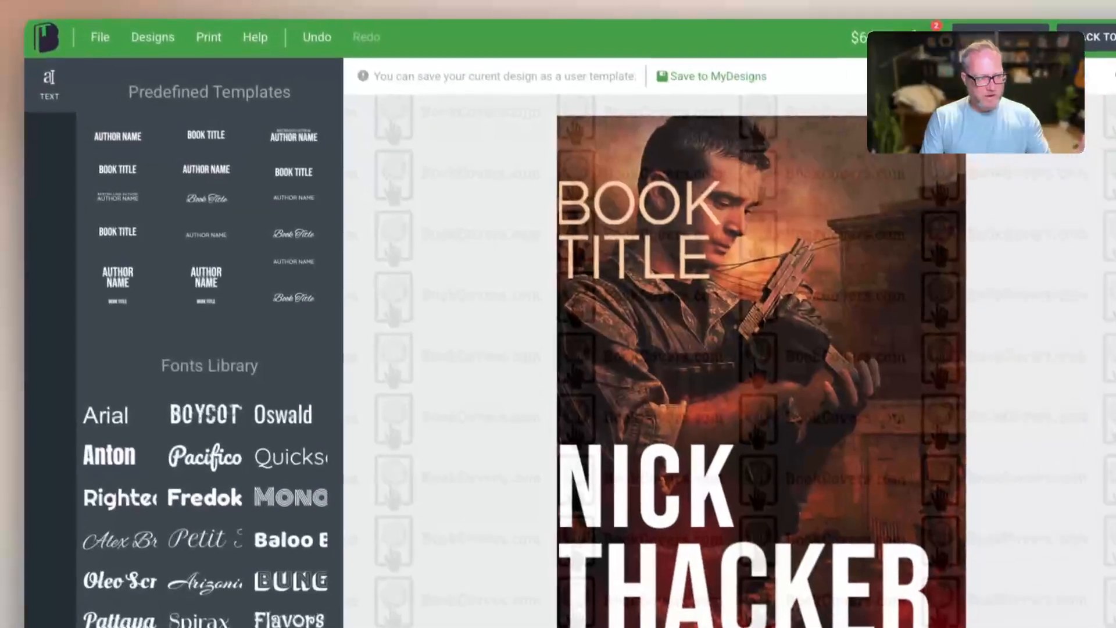
click(153, 40)
click(621, 85)
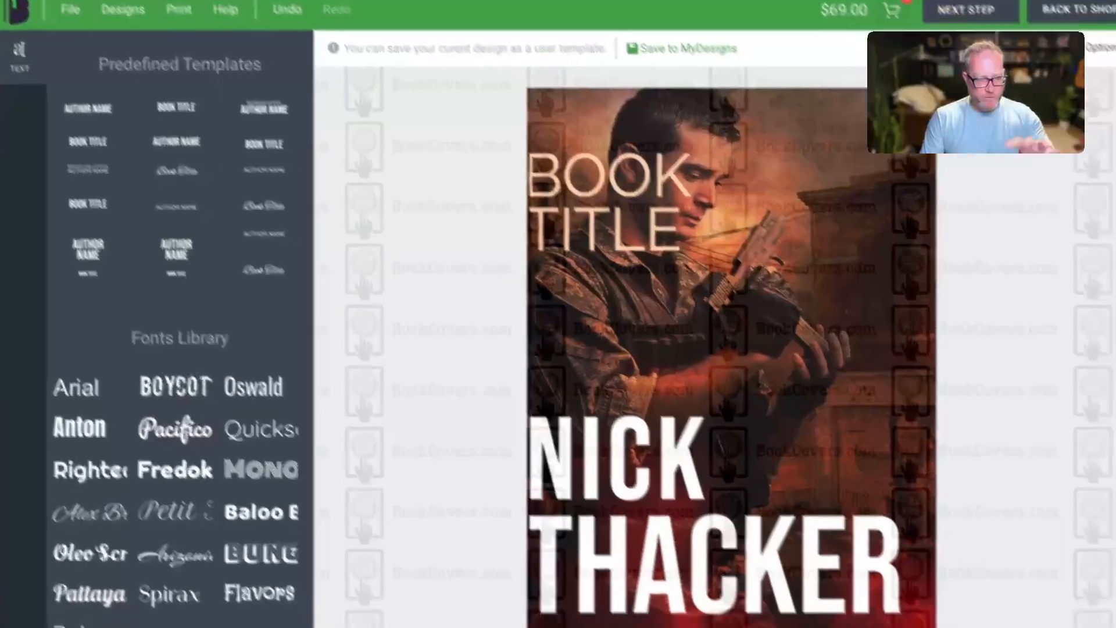